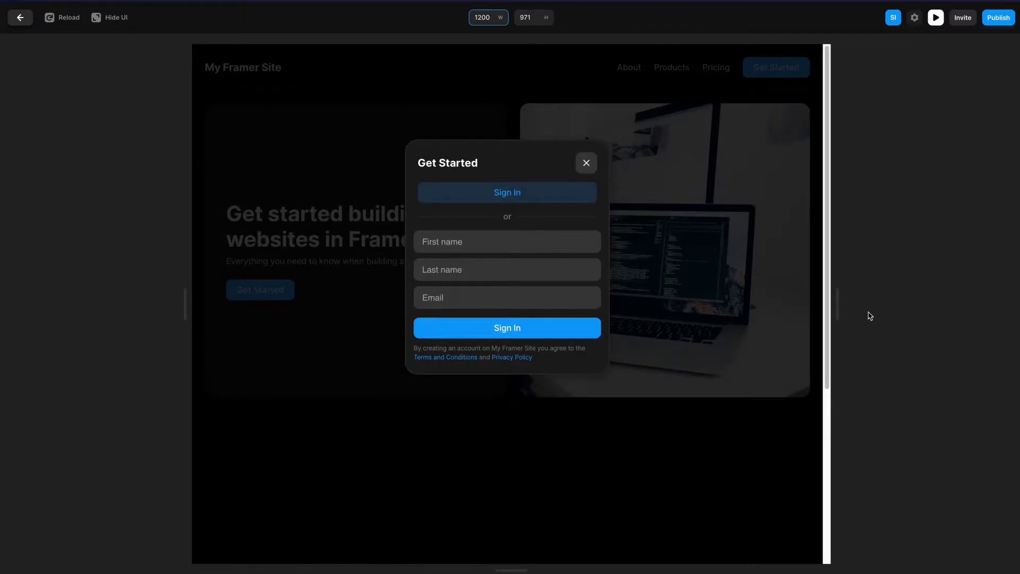
- Narrow the preview from 1200 to about 808 px to check the modal, then return to the editor
drag(836, 303, 726, 323)
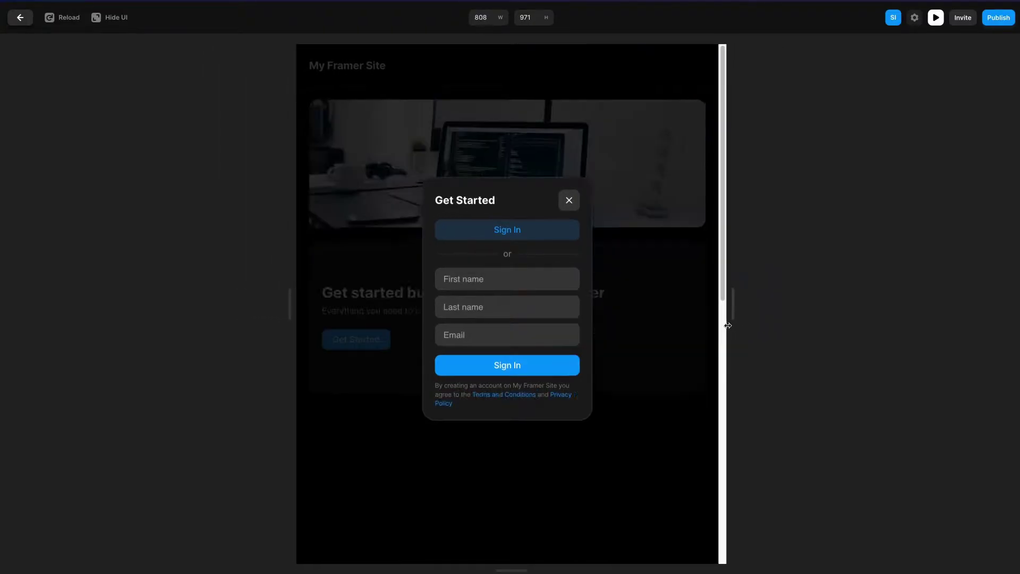
key(Escape)
click(333, 299)
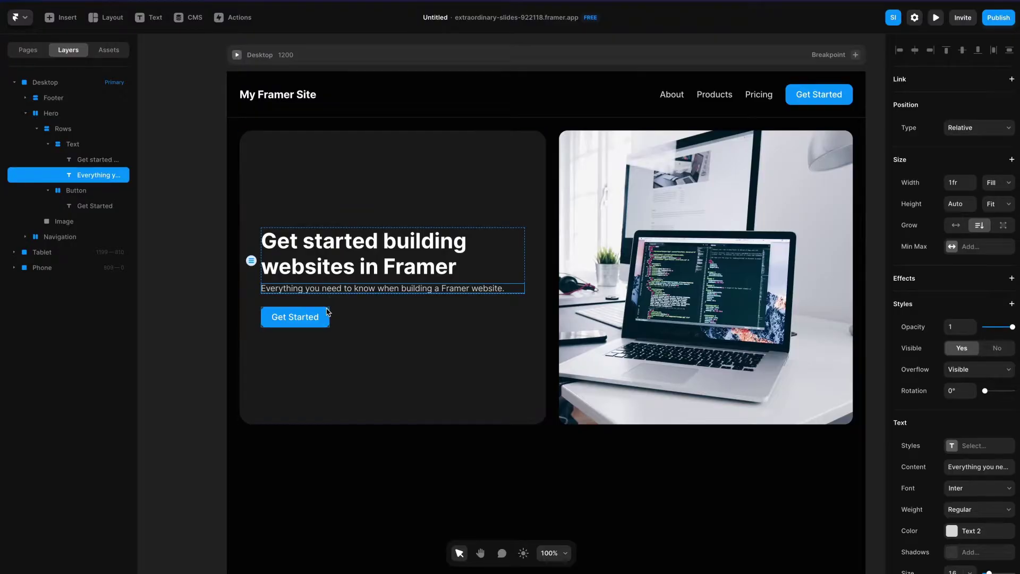
- Select the hero's Get Started button and attach a new overlay to it
click(326, 314)
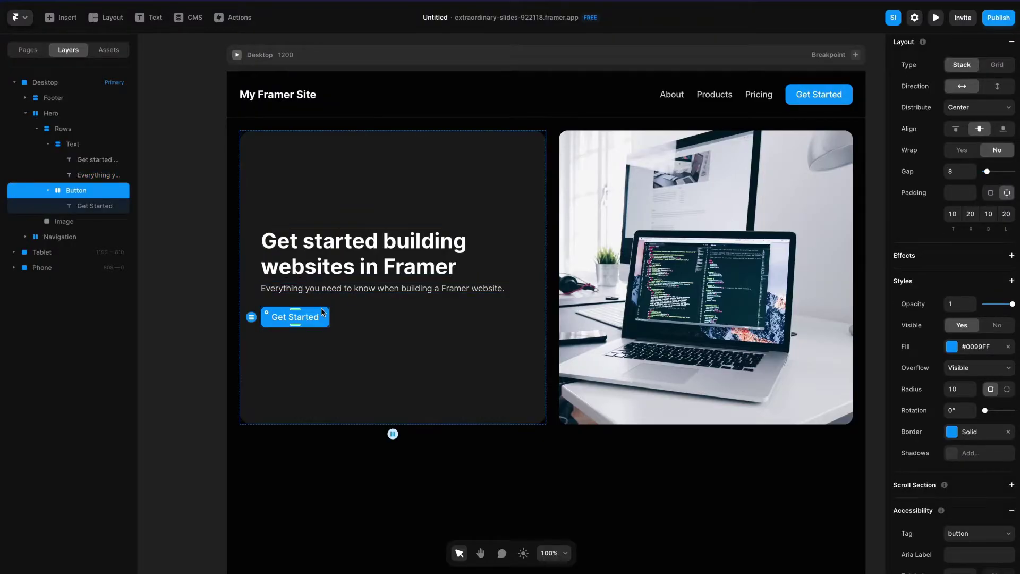
scroll(972, 240, up, 5)
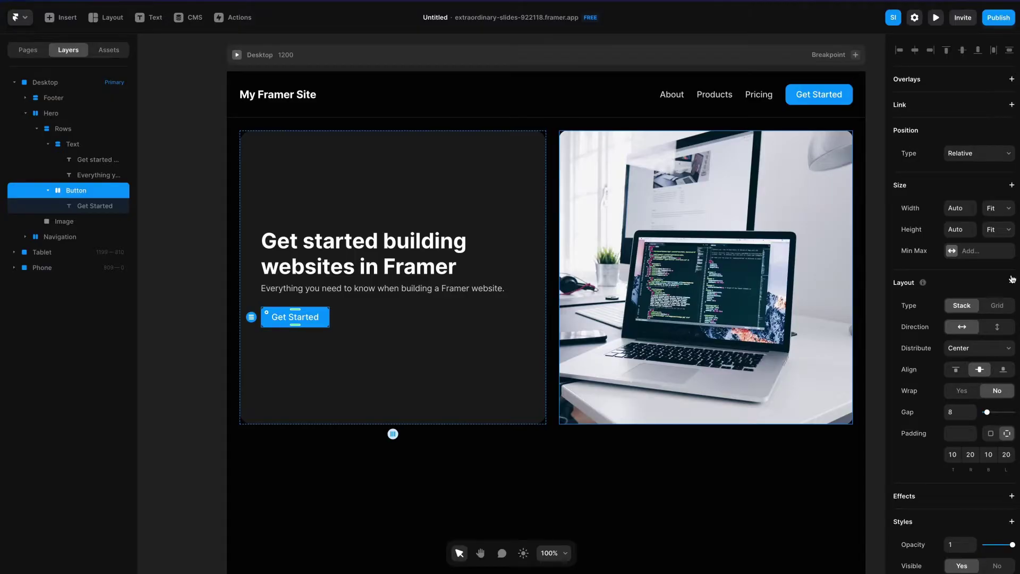
click(1012, 79)
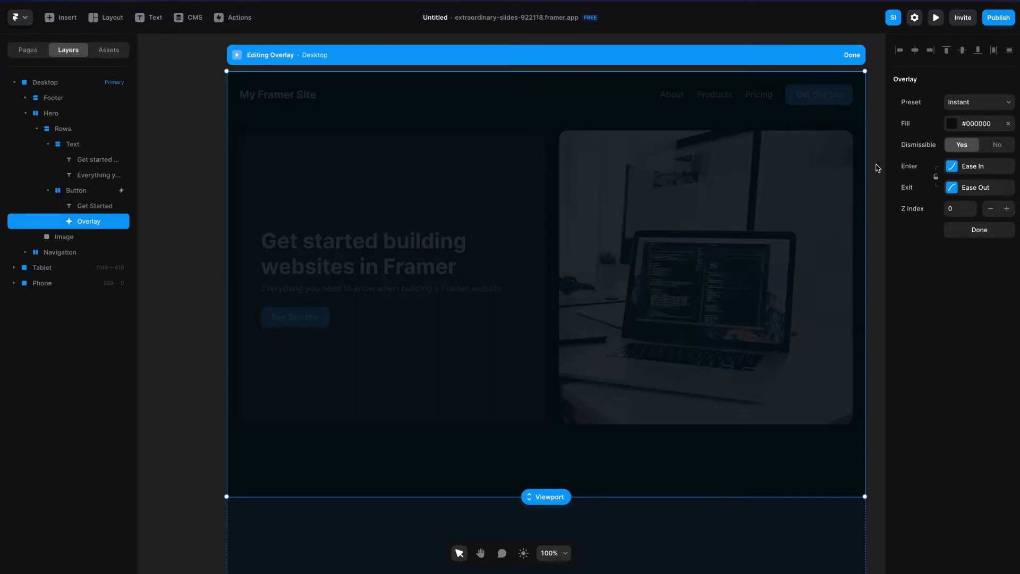
click(965, 113)
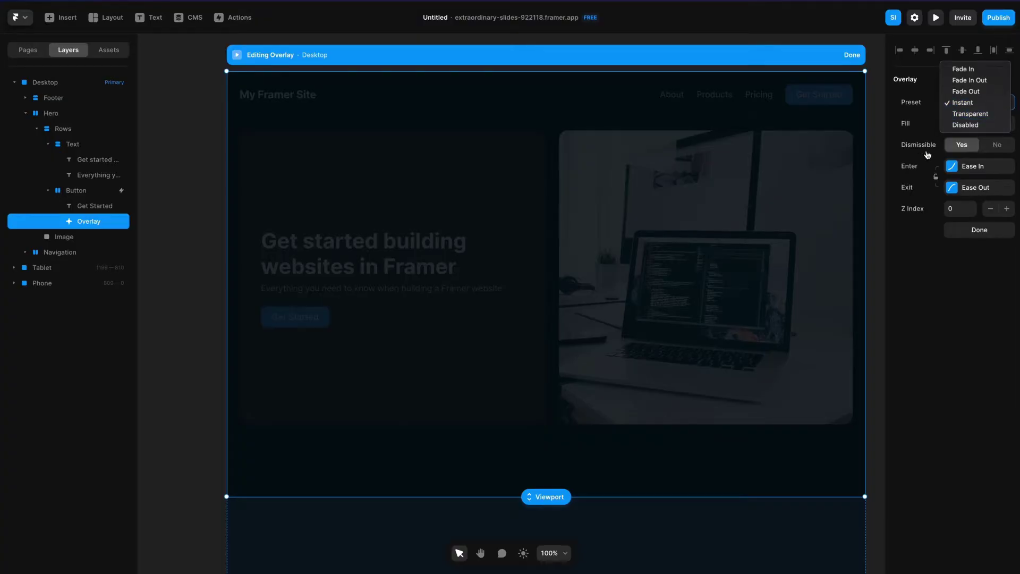
click(948, 102)
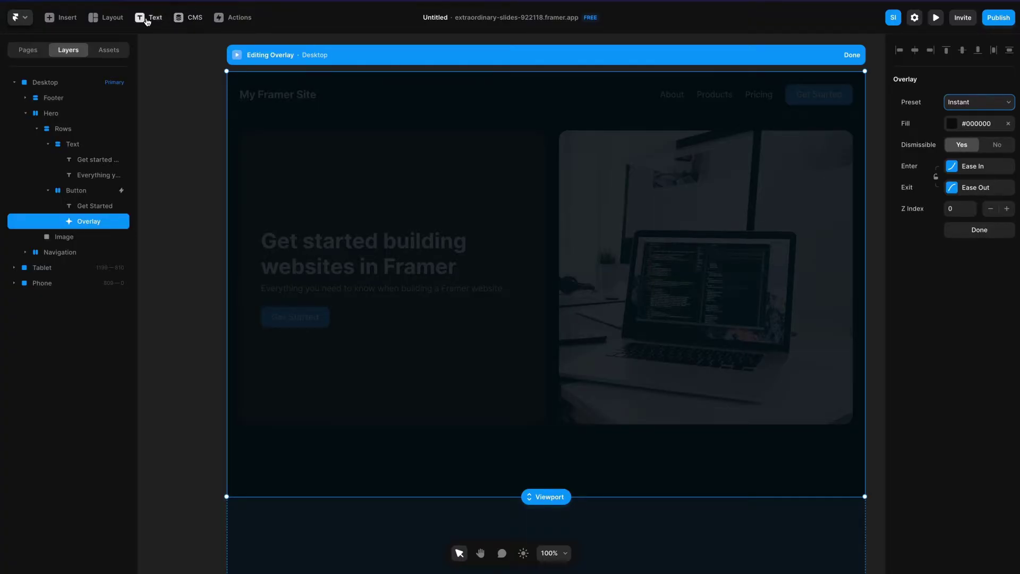
- Draw a Rows stack in the overlay and size it 400×400
click(115, 21)
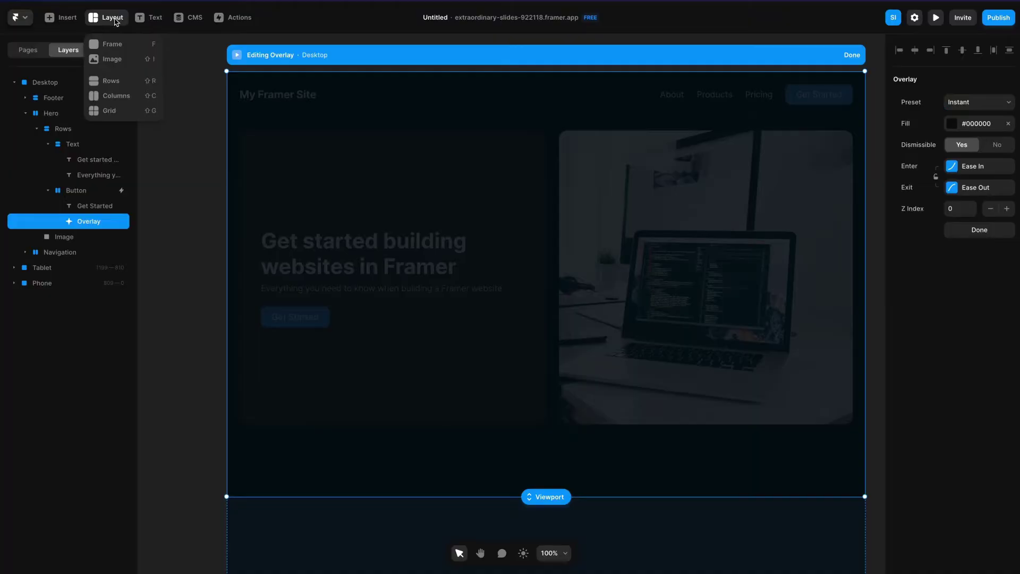
click(132, 76)
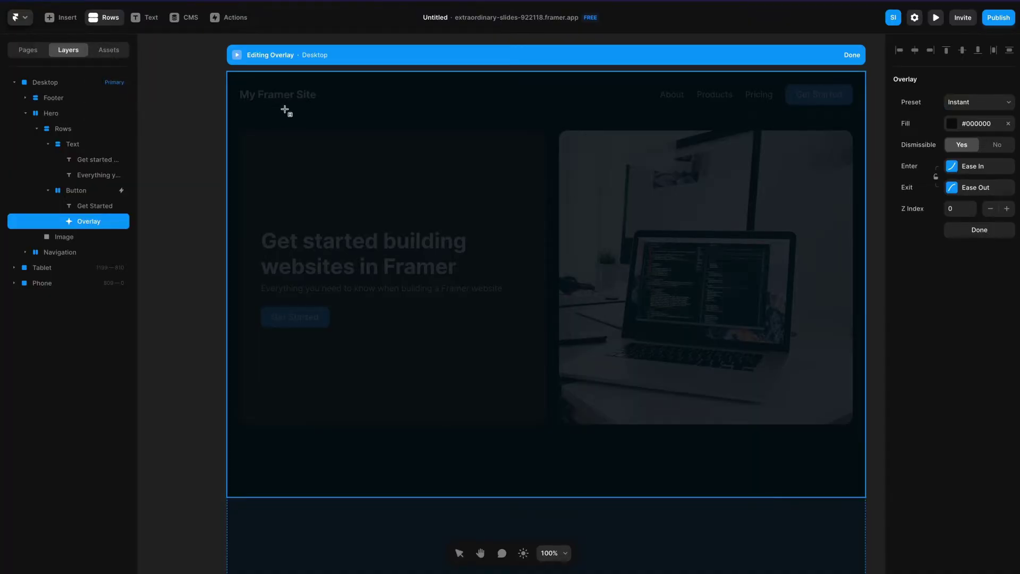
drag(433, 134, 636, 315)
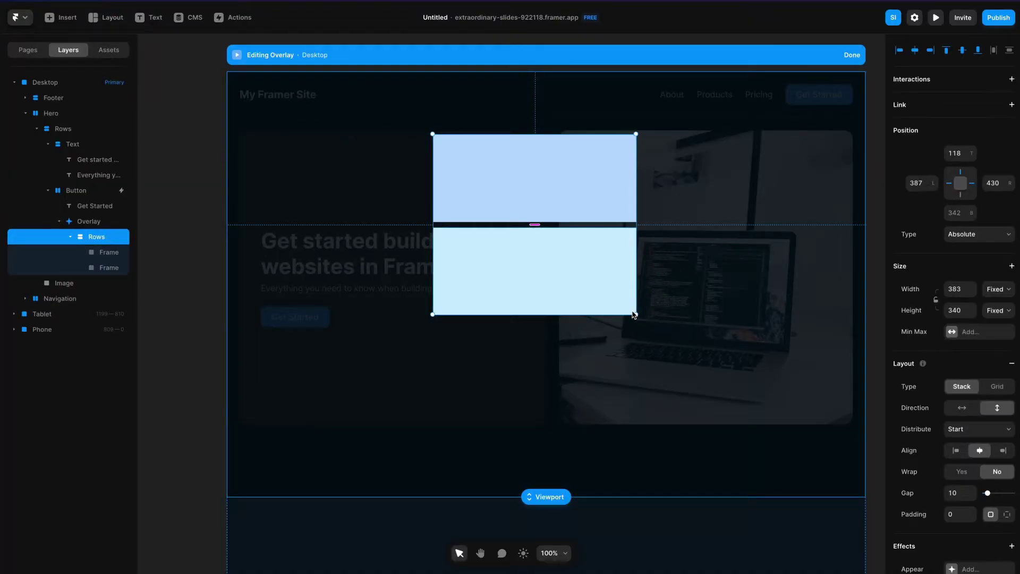
click(958, 288)
text(400)
key(Tab)
key(Tab)
text(400)
key(Return)
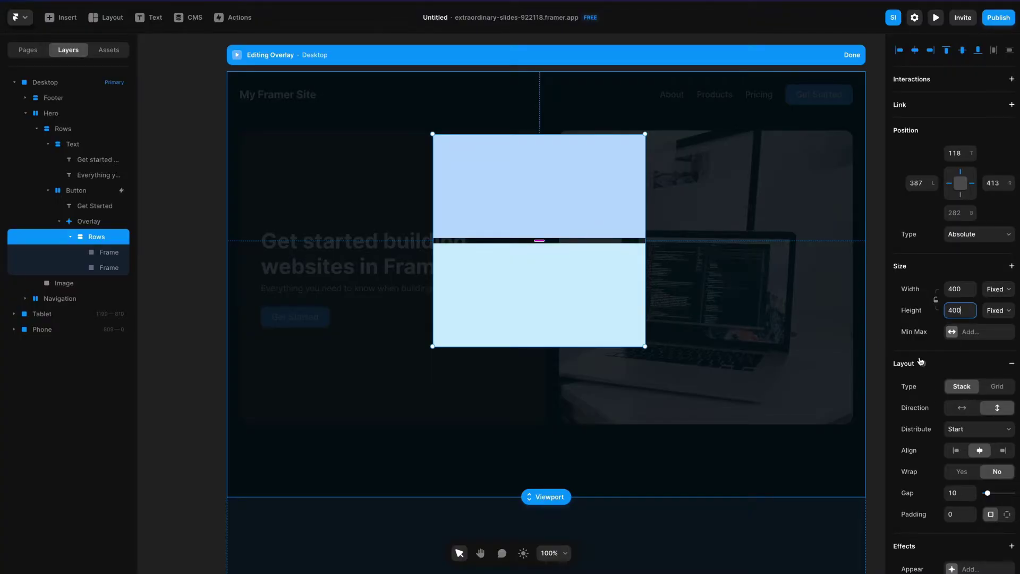
- Give the Rows stack 24 px padding and a 16 px gap
scroll(920, 360, down, 1)
scroll(920, 360, down, 2)
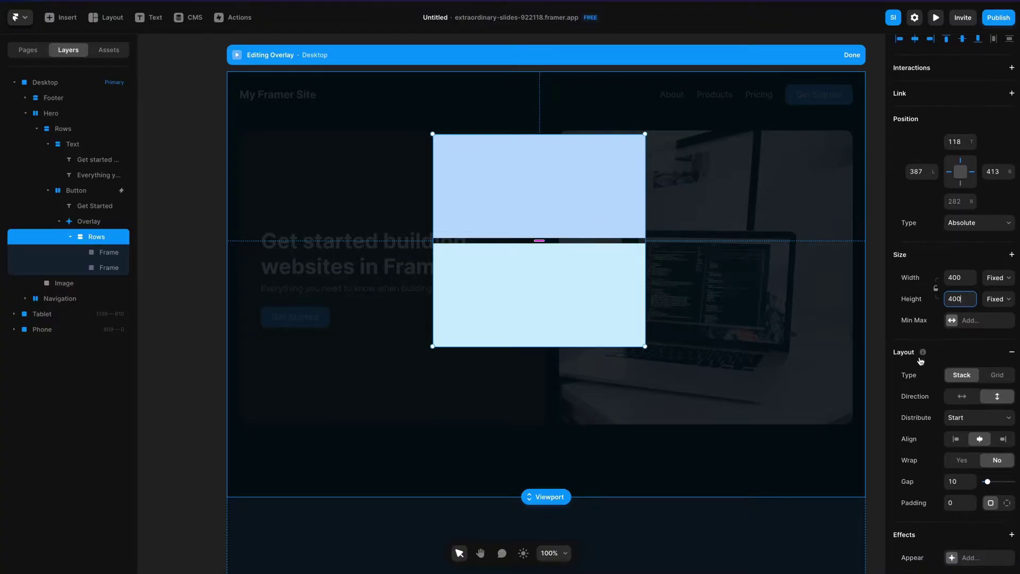
click(955, 494)
text(24)
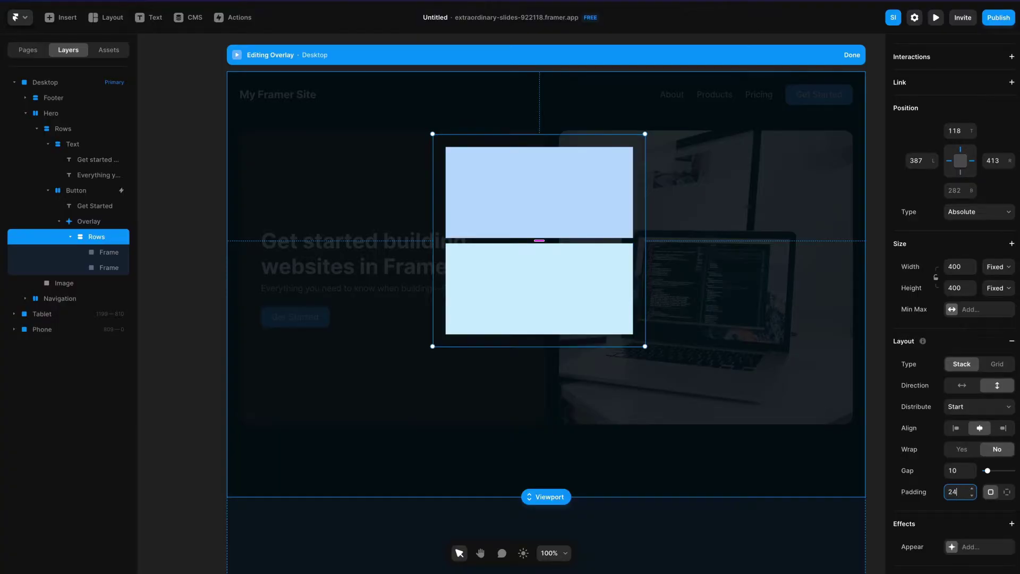
click(946, 470)
text(16)
key(Return)
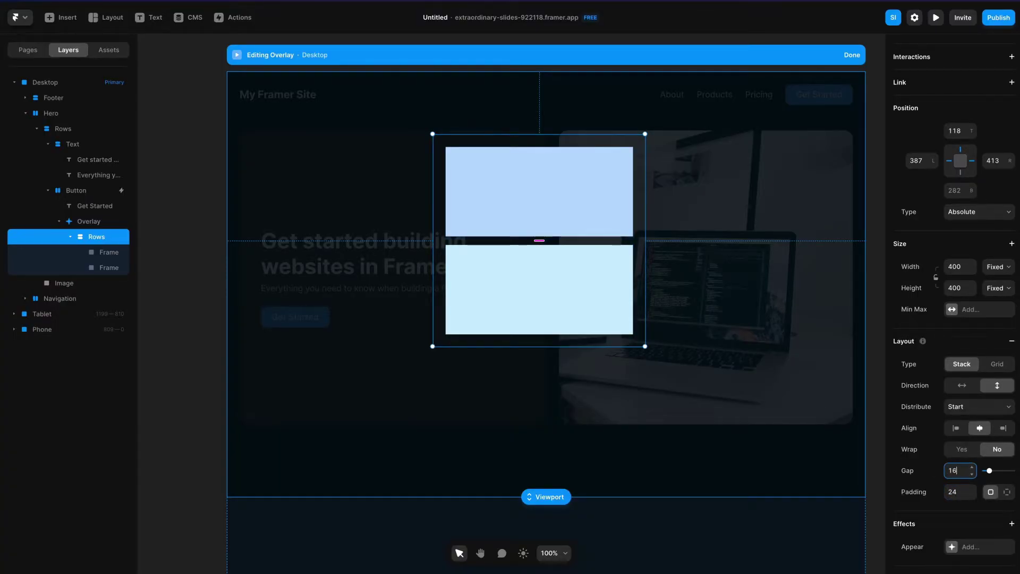
scroll(927, 462, down, 4)
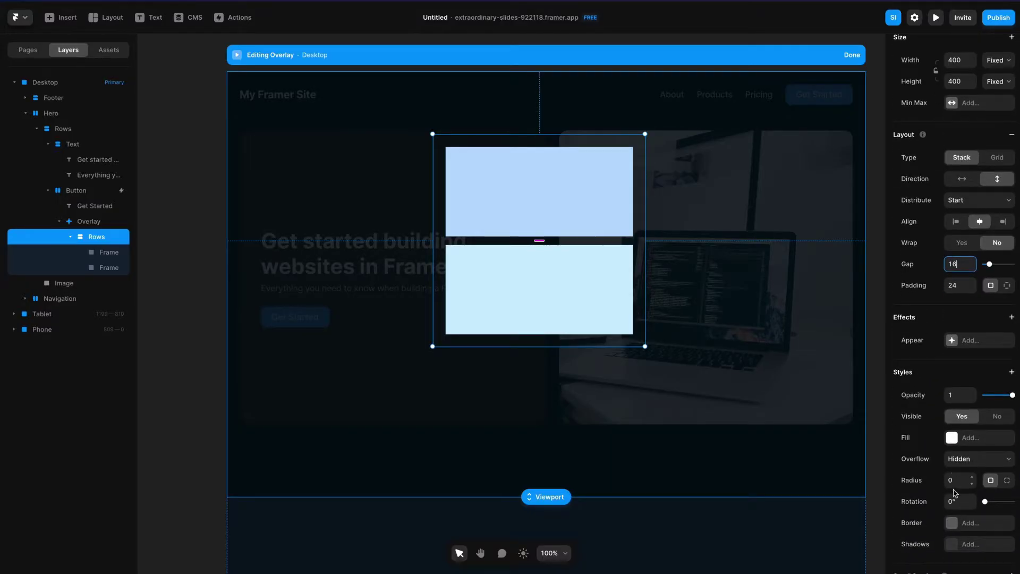
- Fill the stack with dark grey #262626 and round its corners to 24
click(953, 438)
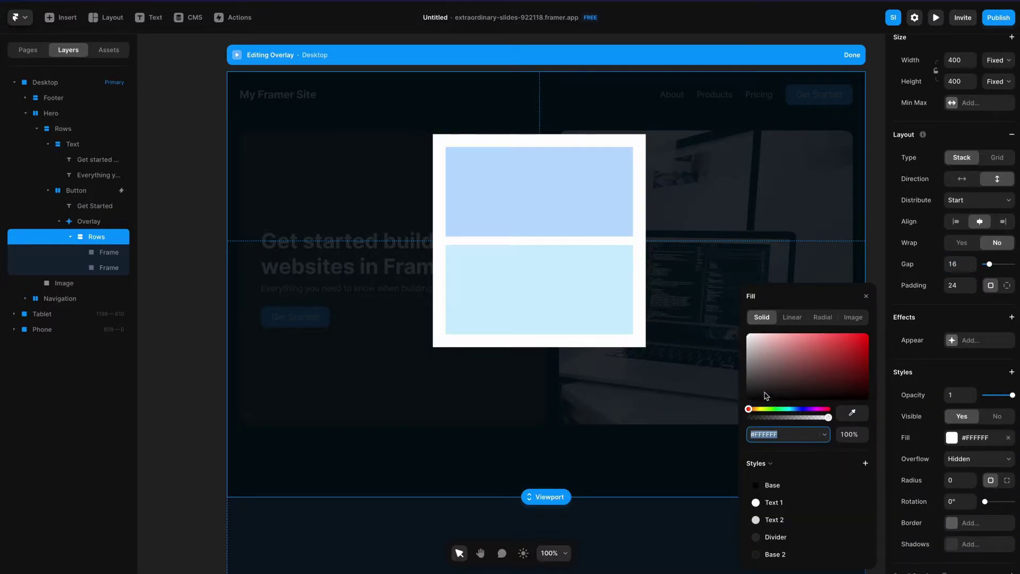
drag(754, 389, 744, 390)
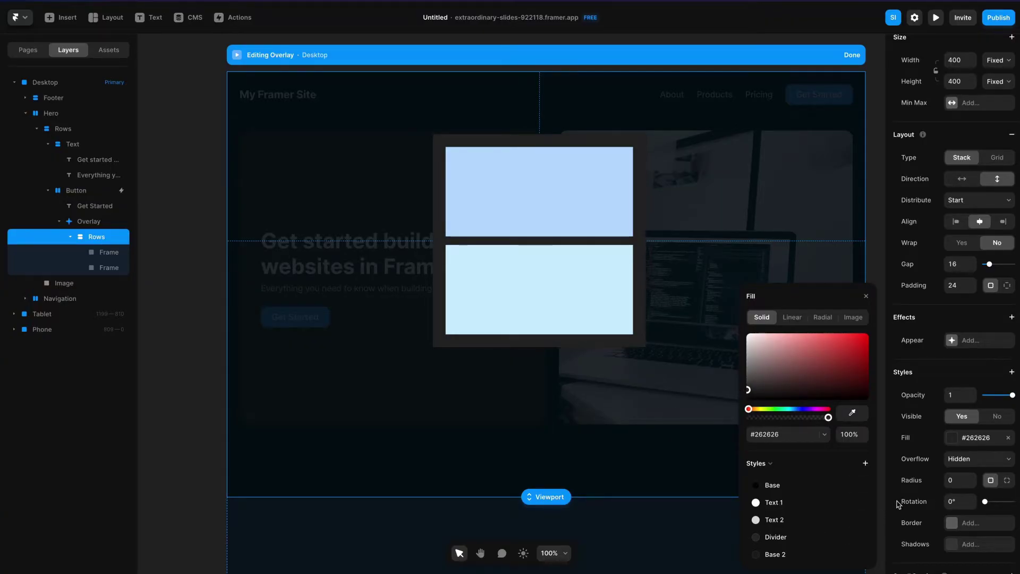
click(960, 481)
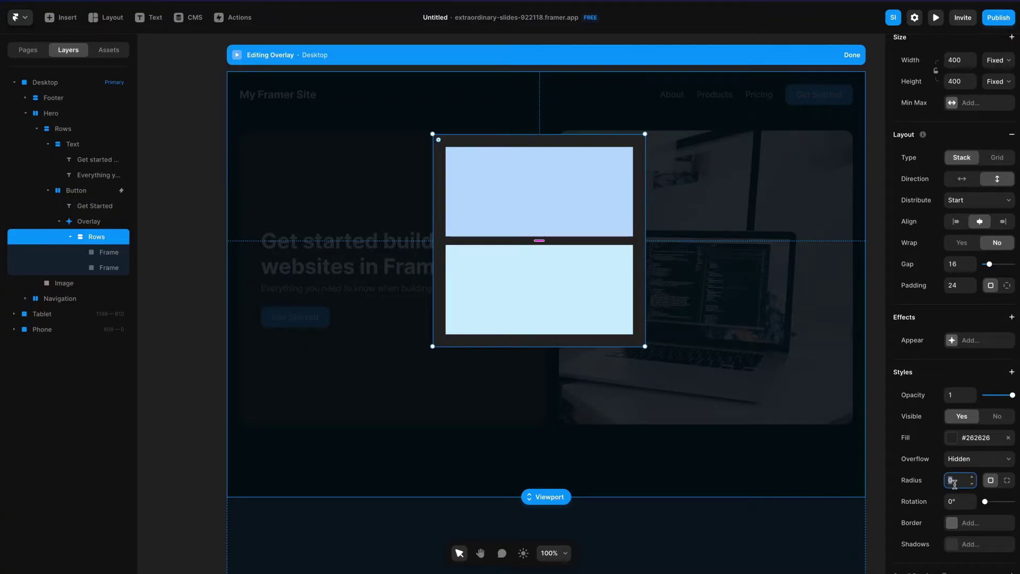
text(24)
key(Return)
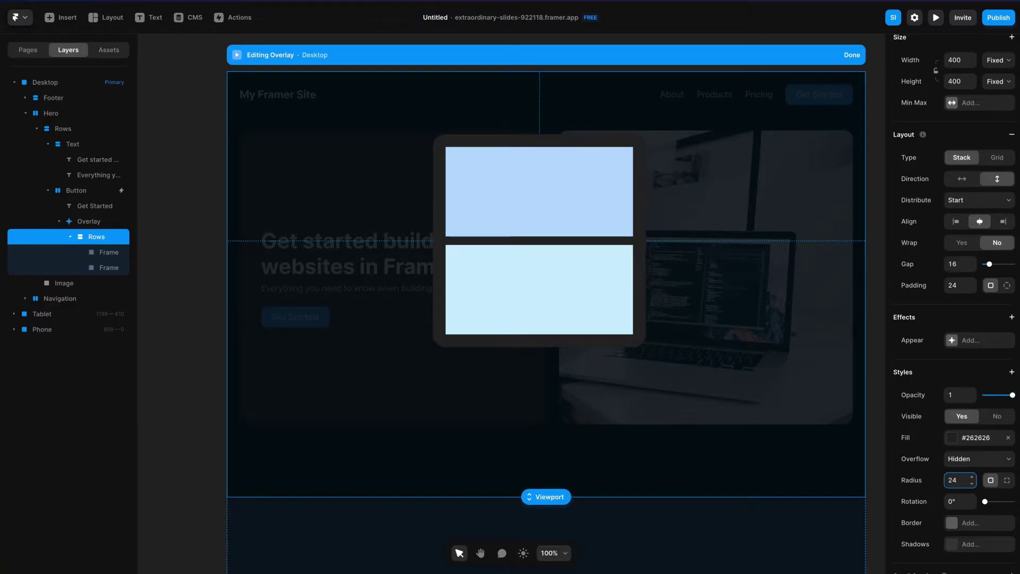
- Add a 2-width border using the Divider colour style
click(952, 524)
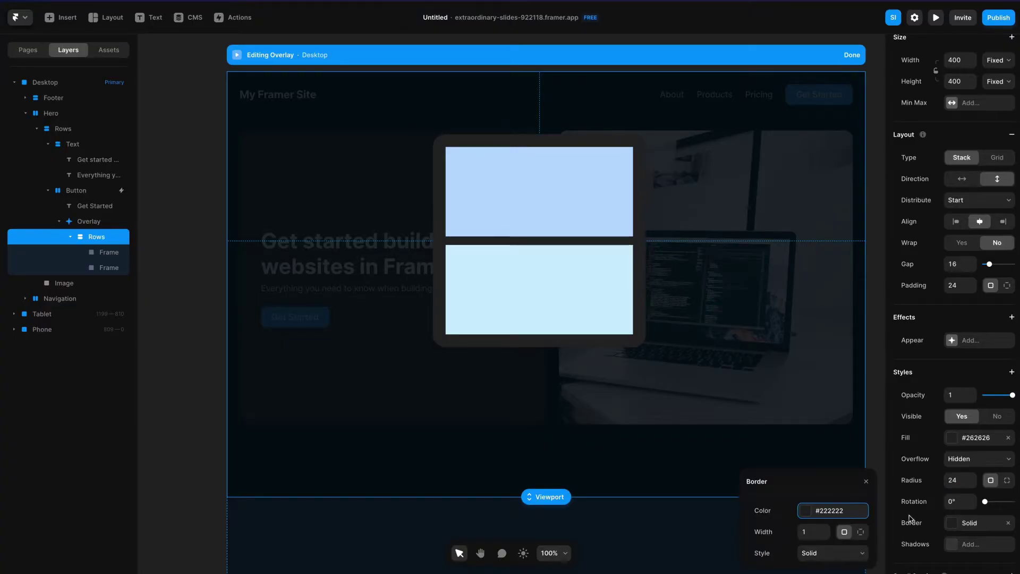
click(803, 514)
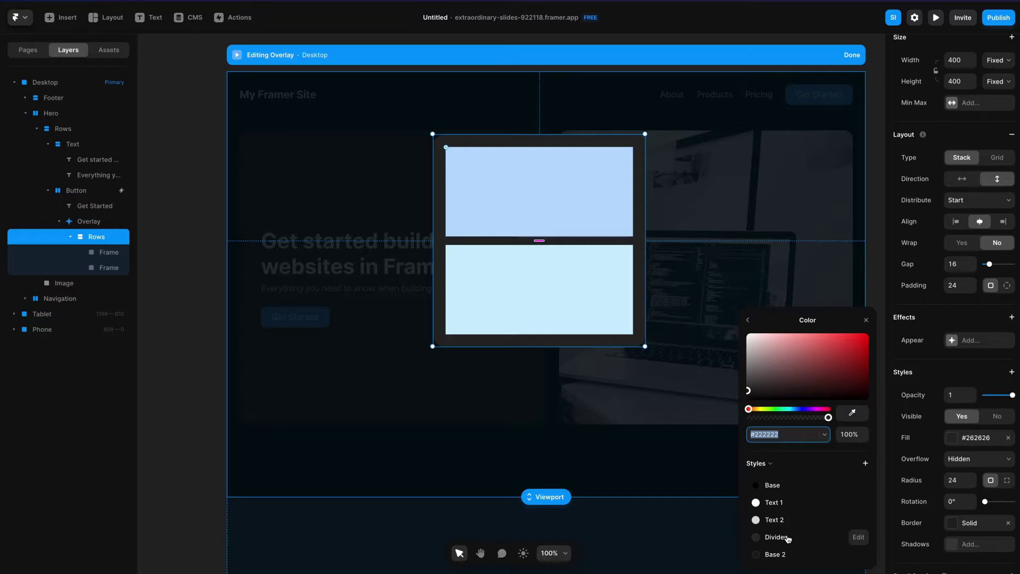
click(787, 537)
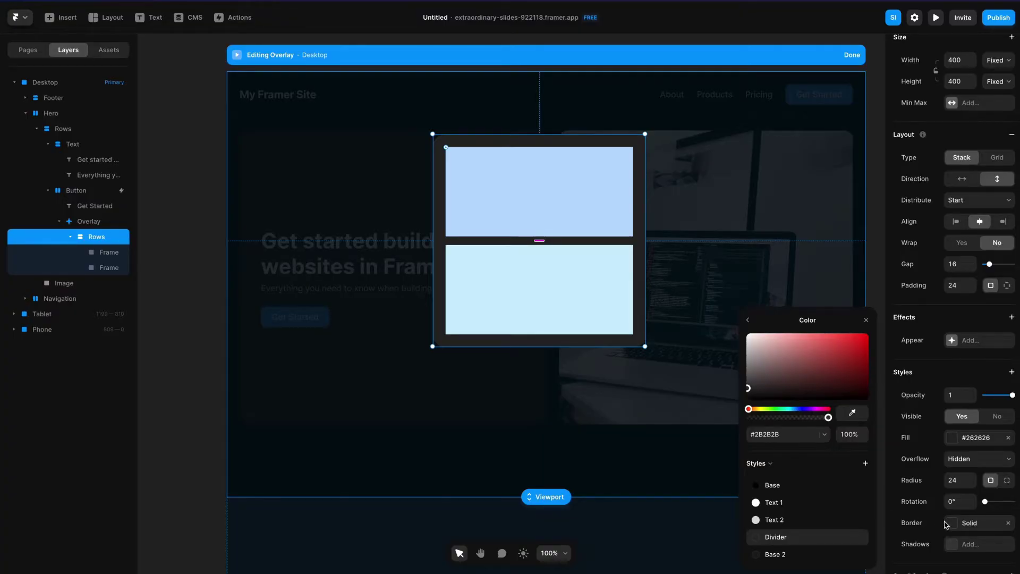
click(747, 320)
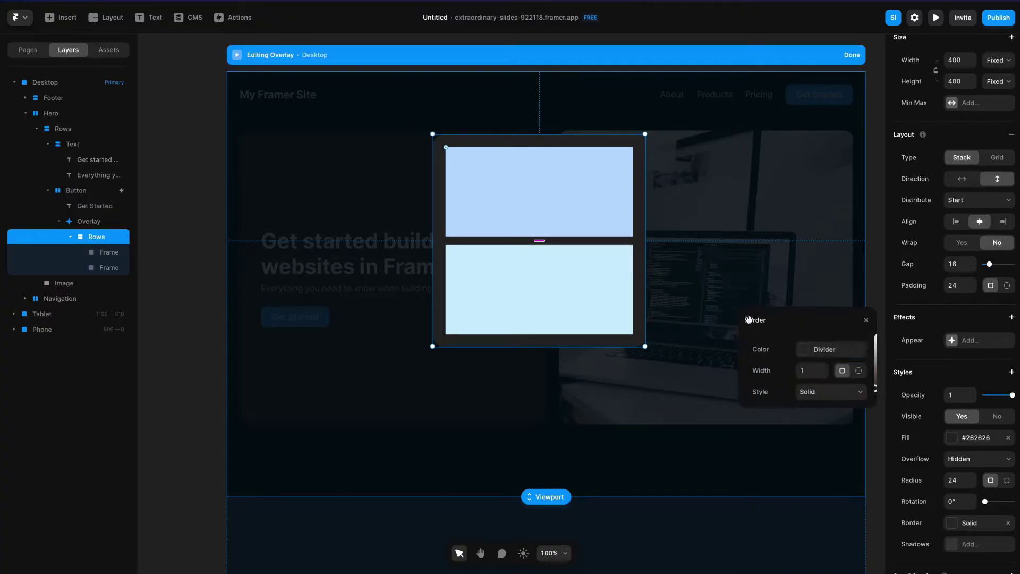
click(813, 370)
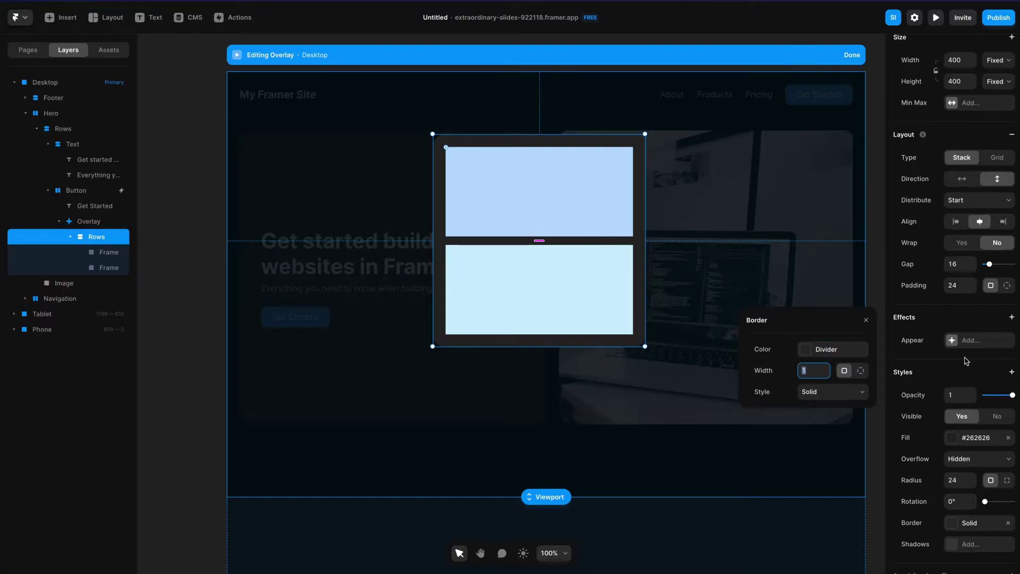
text(2)
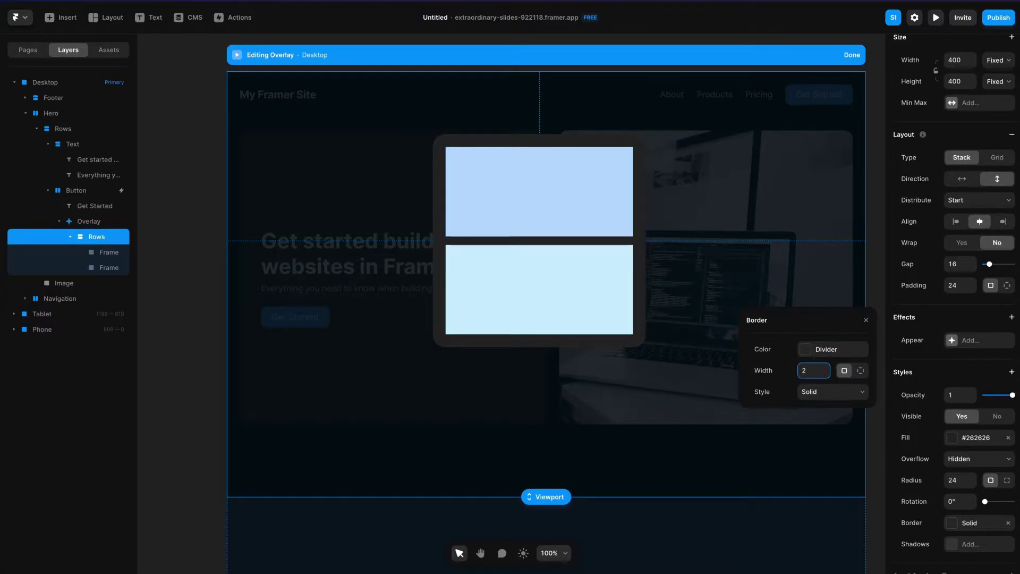
click(950, 437)
- Darken the fill to #121212 and add a drop shadow at 40% opacity
click(748, 393)
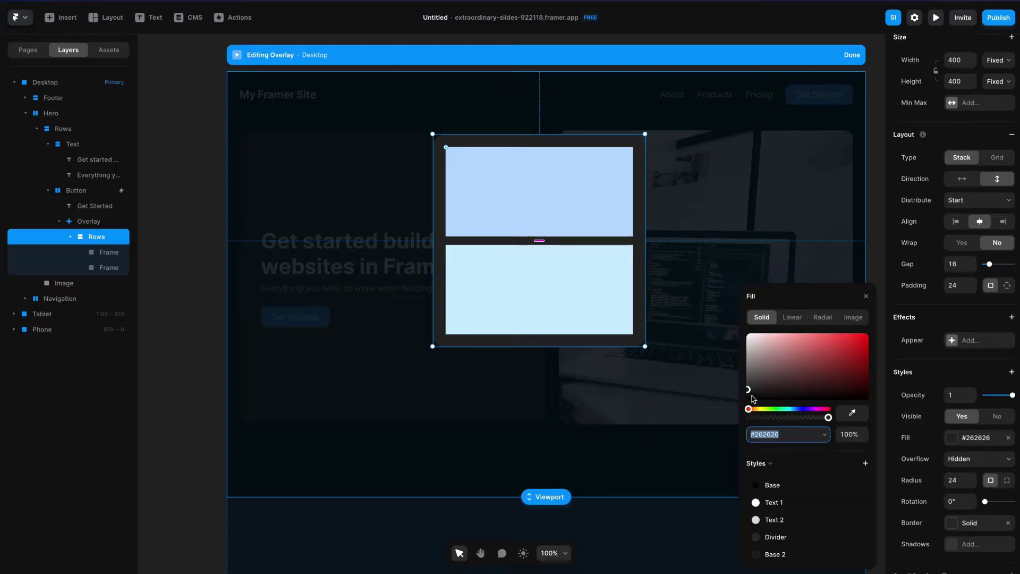
drag(748, 392, 748, 394)
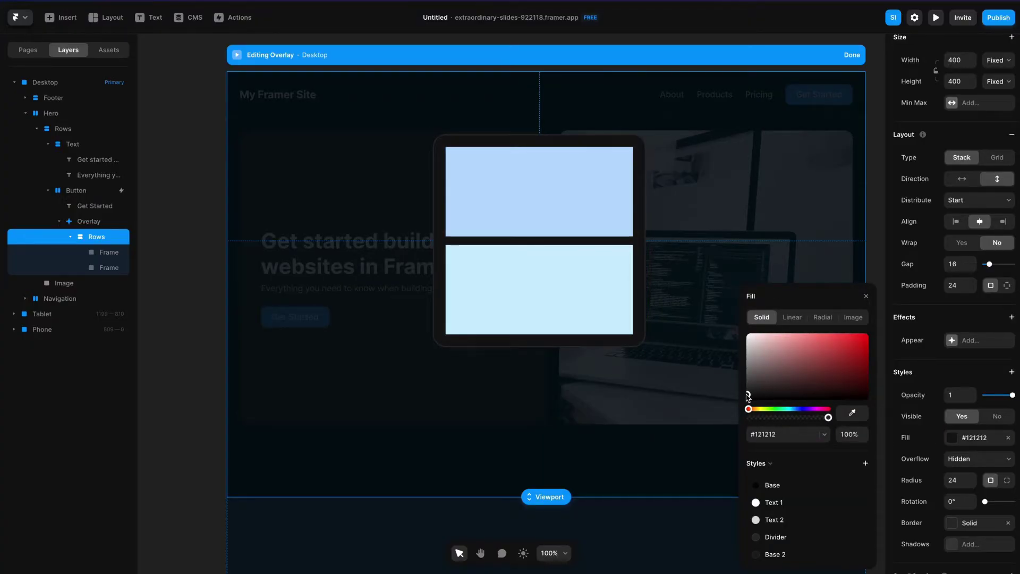
click(951, 545)
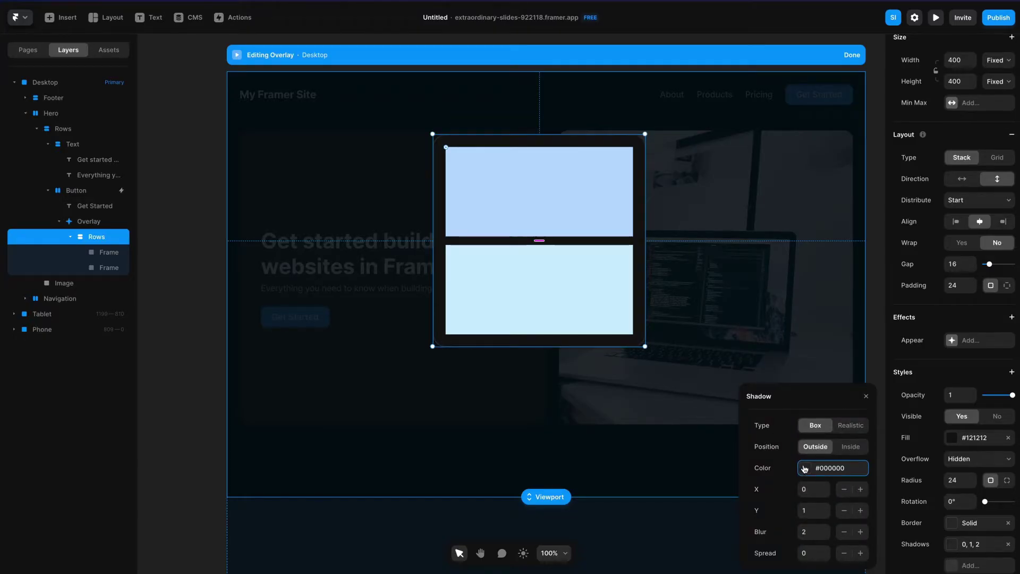
click(804, 469)
click(851, 435)
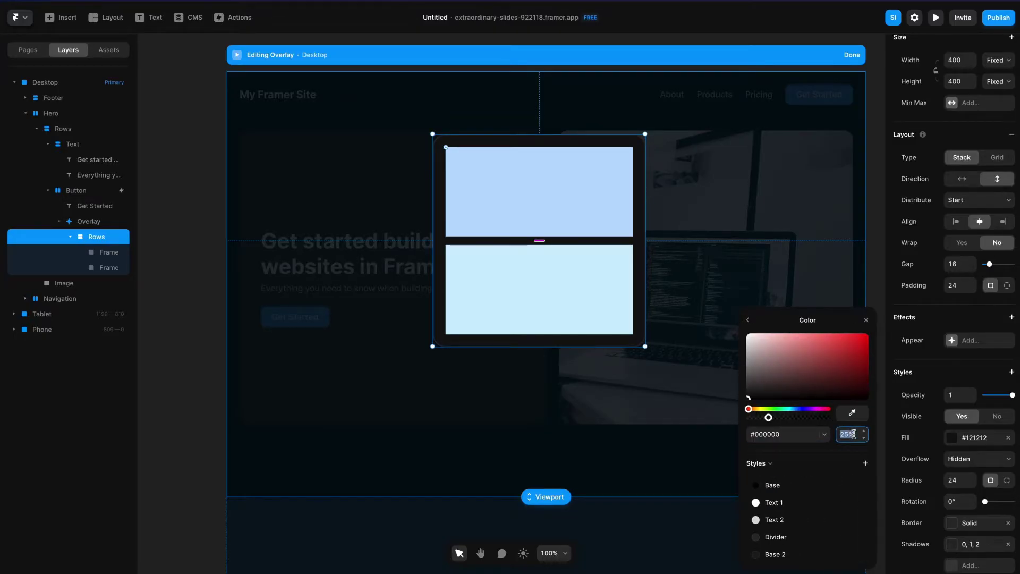
text(40)
key(Return)
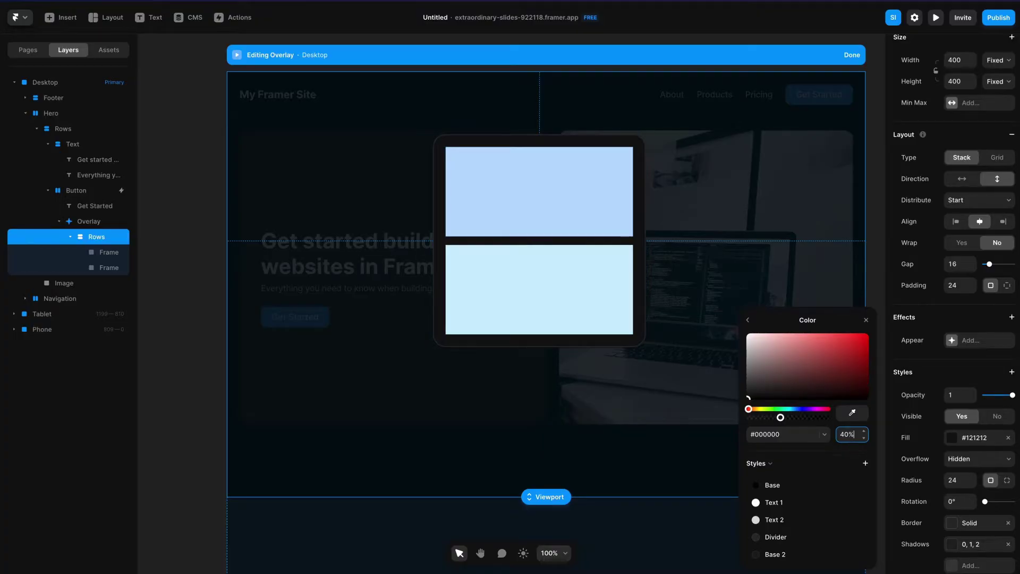
- Set the shadow's Y offset to 4 and blur to 16
click(748, 320)
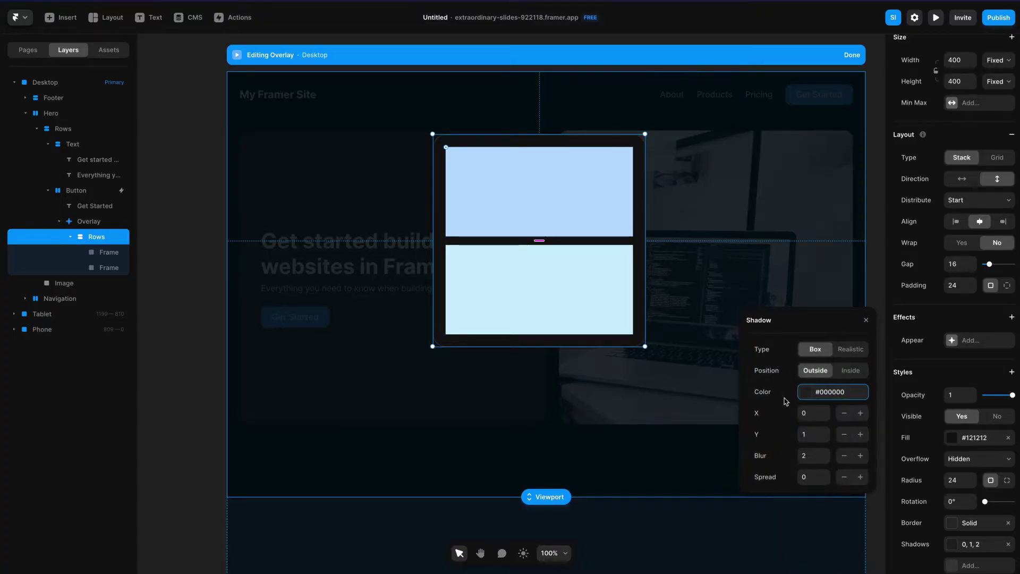
click(806, 433)
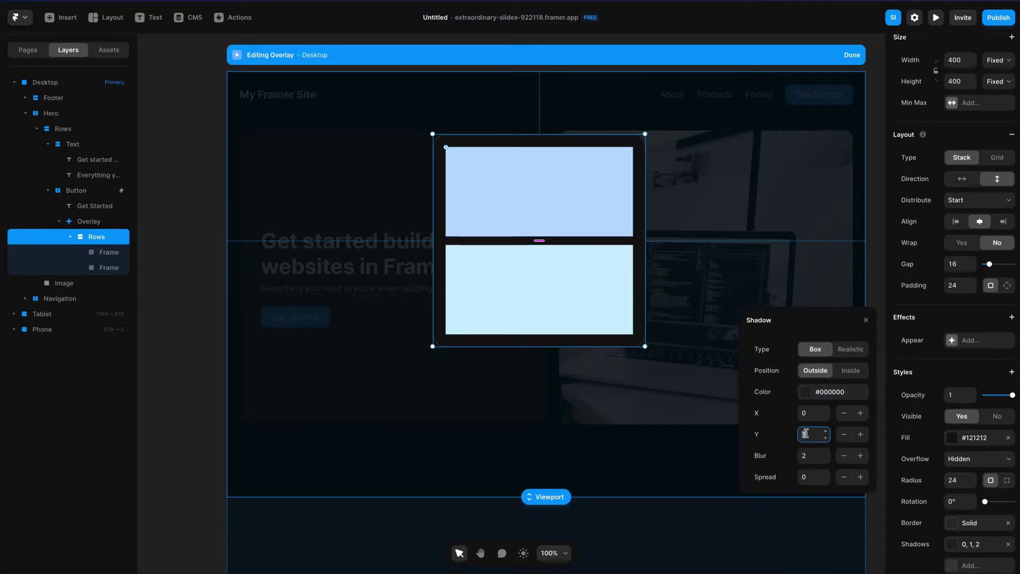
text(4)
click(811, 456)
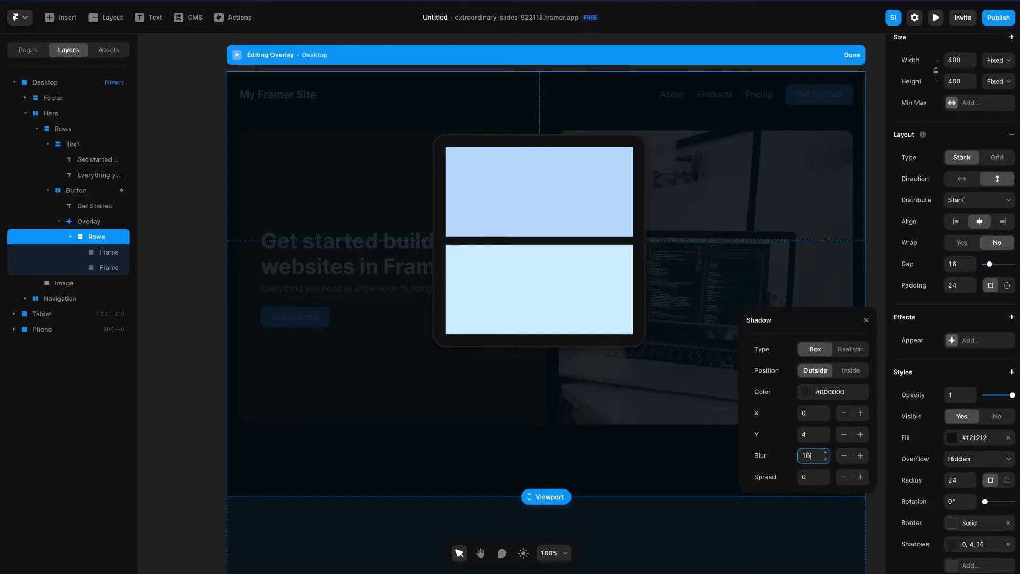
click(866, 320)
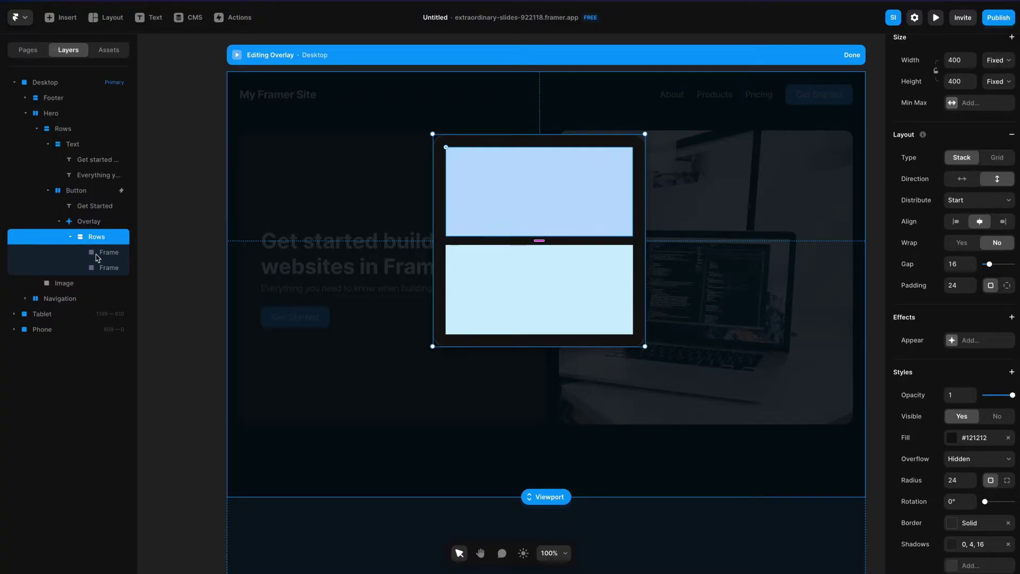
- Add a text layer reading 'Get Started' in the upper frame
click(149, 17)
click(464, 217)
text(H)
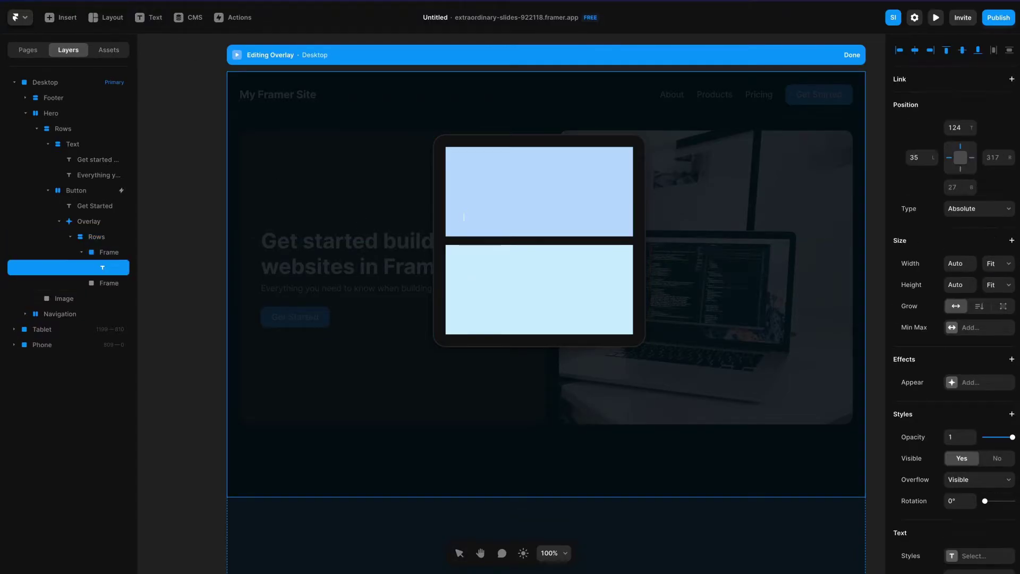
text(Get Started)
key(Escape)
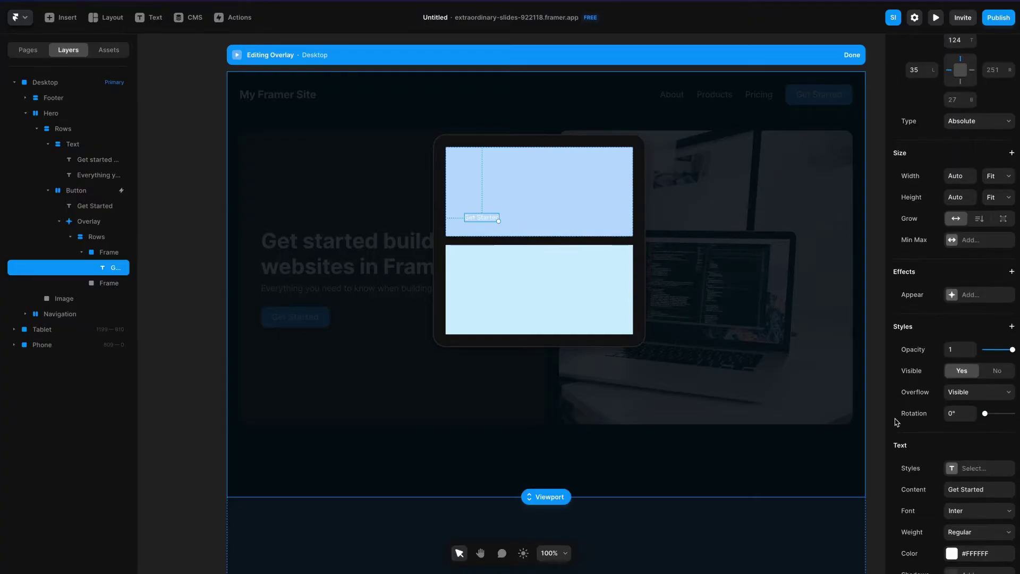
- Style the heading Bold, size 20, with -0.02 letter spacing
scroll(956, 425, down, 3)
click(974, 452)
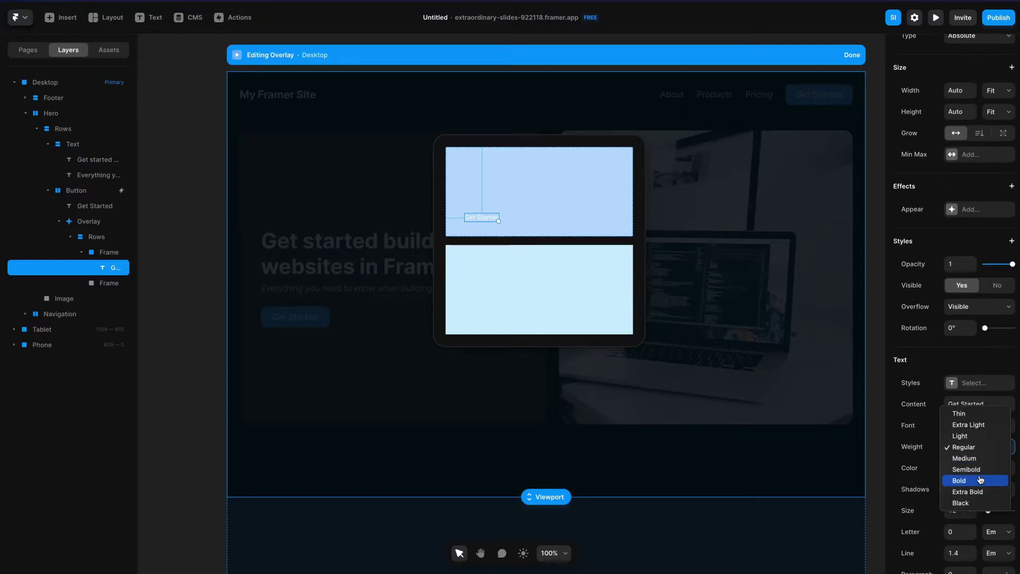
click(974, 481)
click(958, 511)
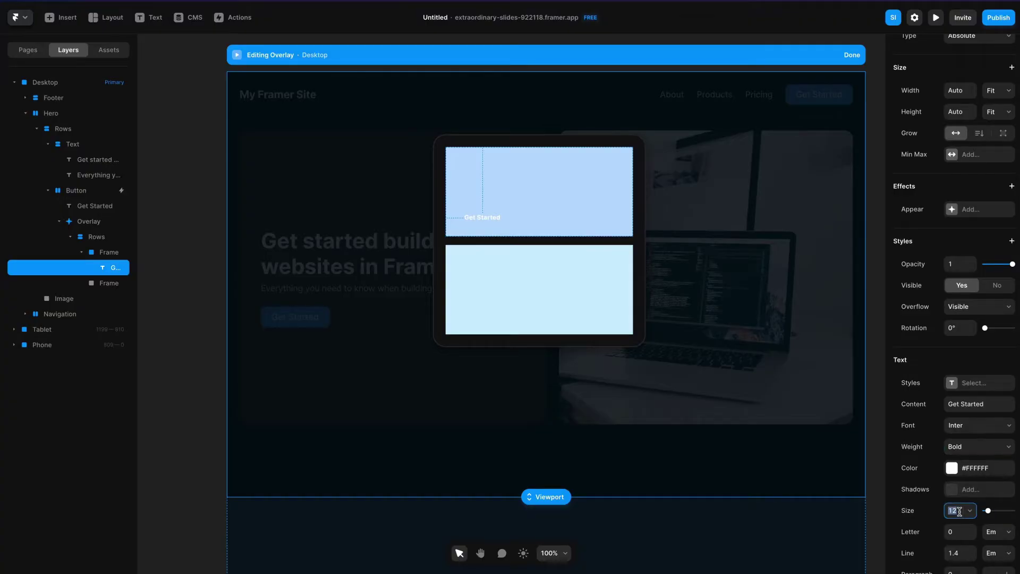
text(20)
key(Return)
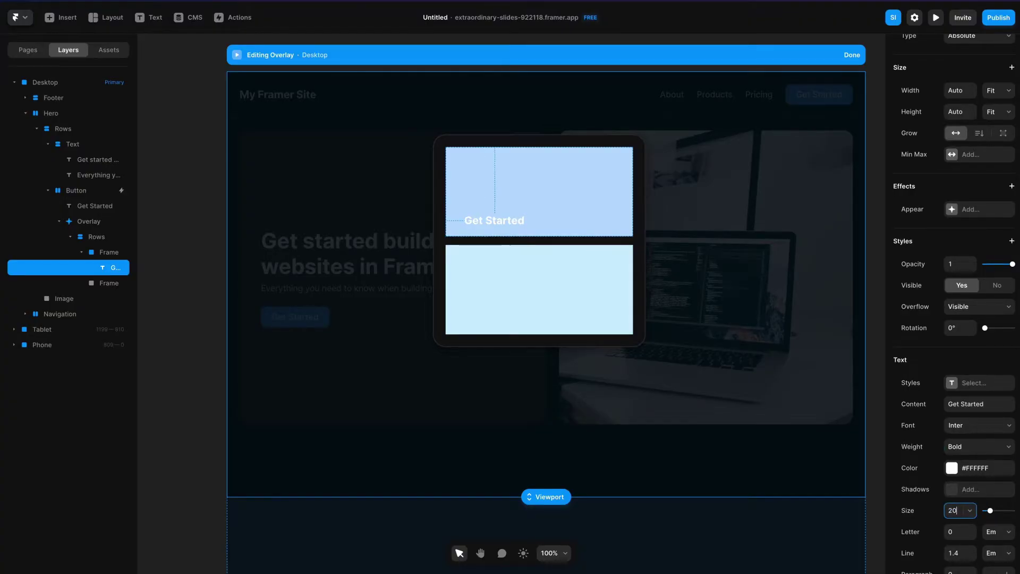
scroll(958, 478, down, 2)
click(959, 466)
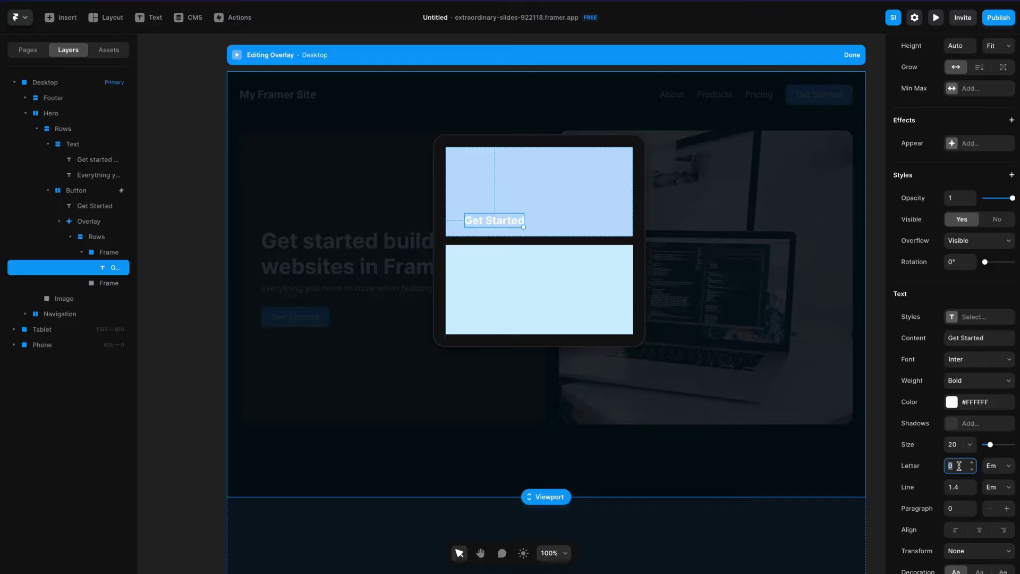
text(-0.02)
key(Return)
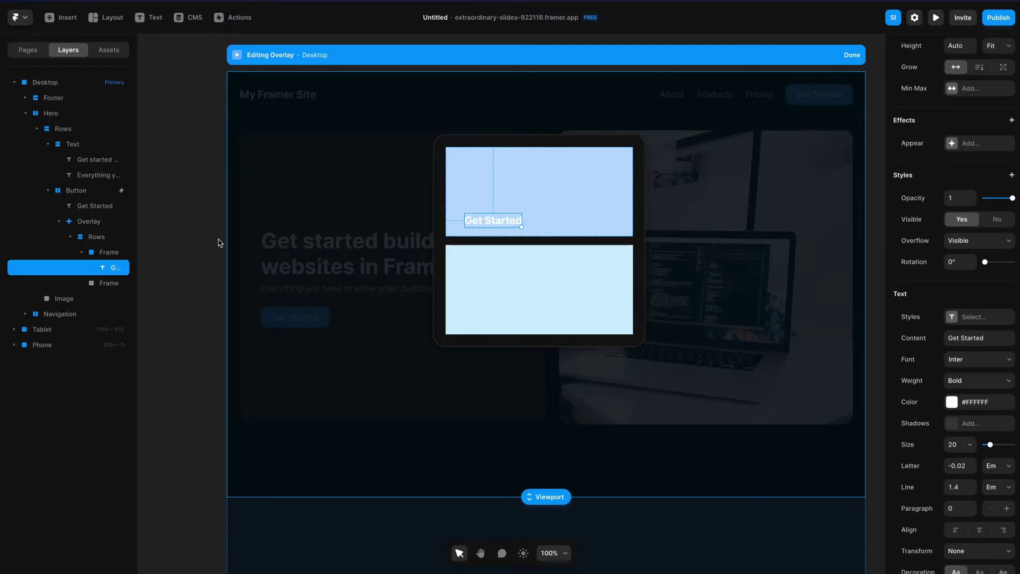
- Move the heading into the Rows stack and set its width to Fill
key(Delete)
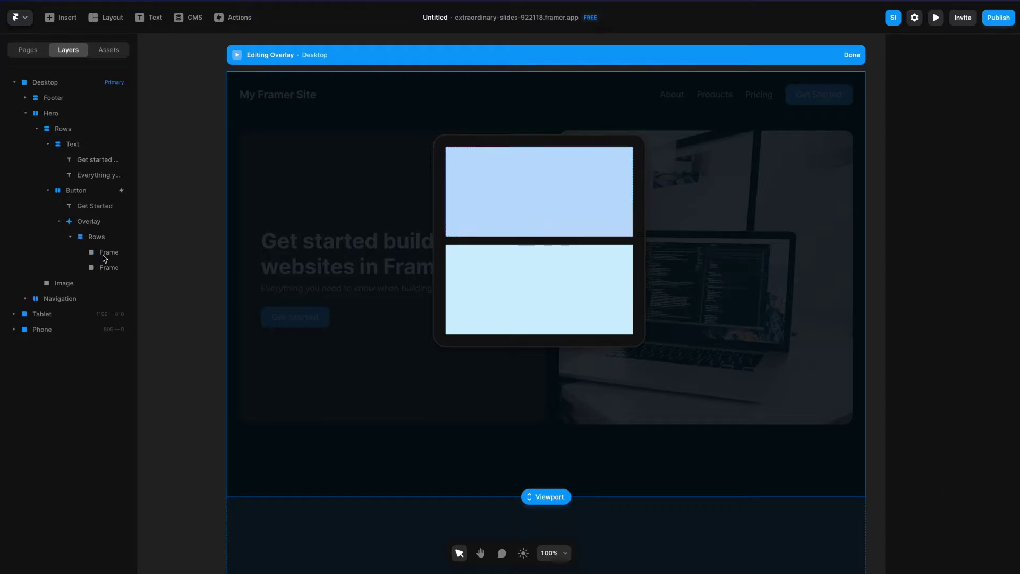
click(101, 243)
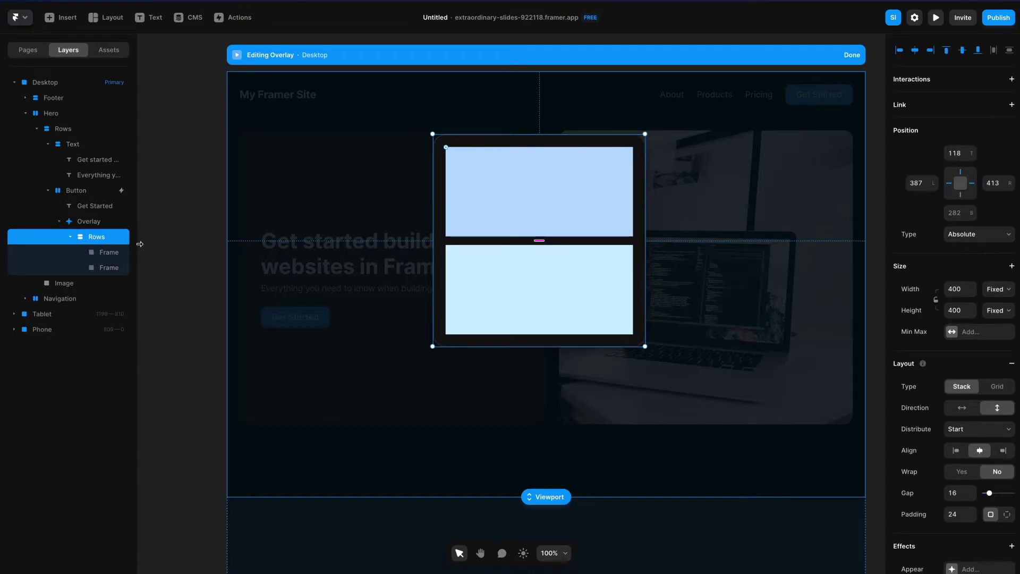
key(ctrl+v)
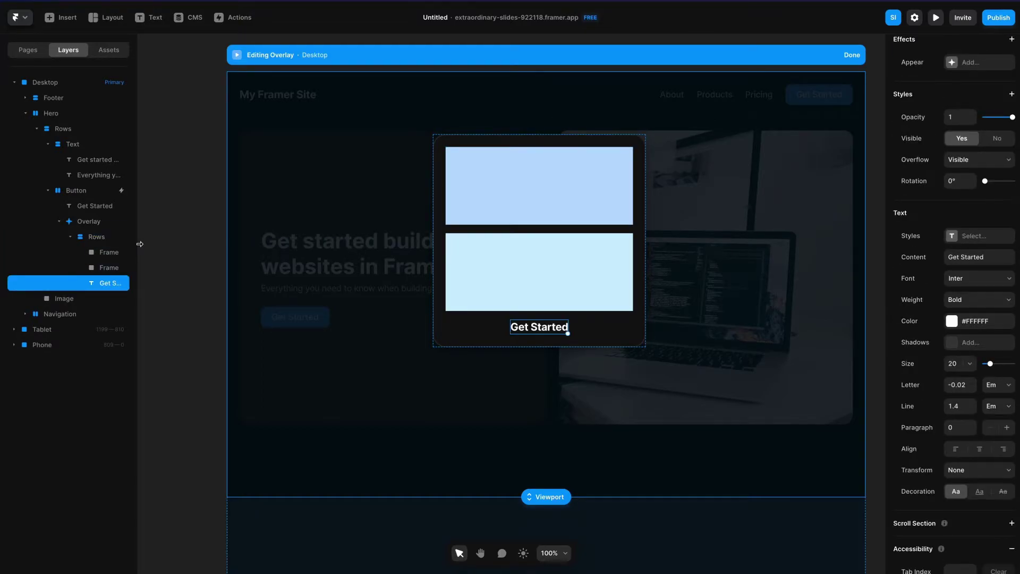
scroll(908, 172, up, 3)
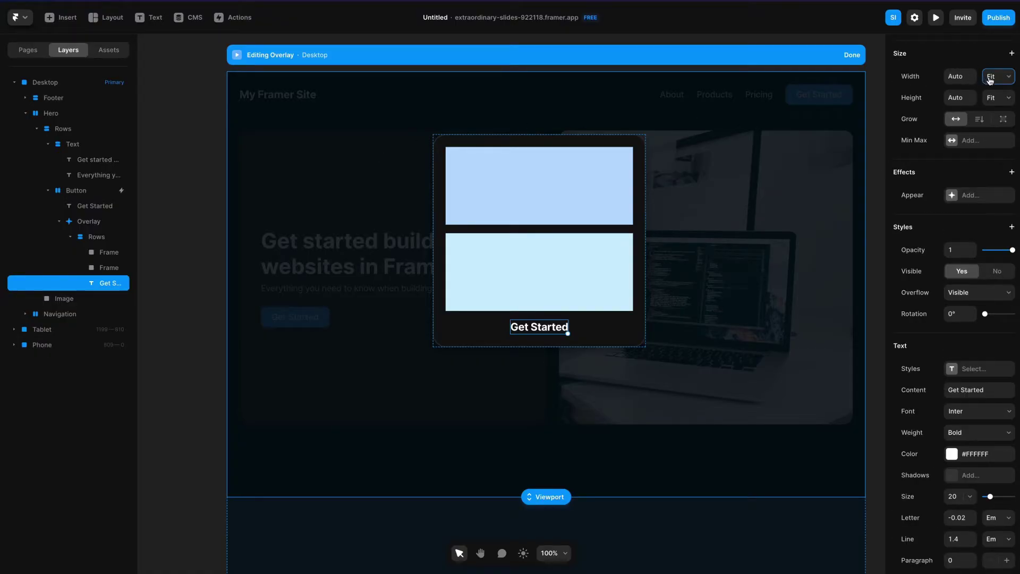
click(989, 76)
click(994, 65)
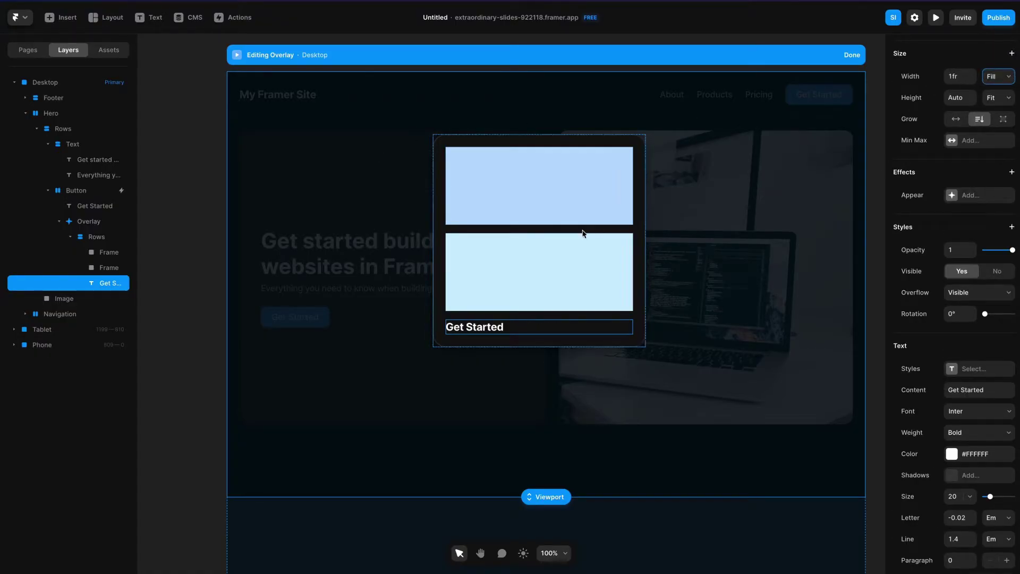
- Delete both placeholder frames from the overlay card
click(563, 262)
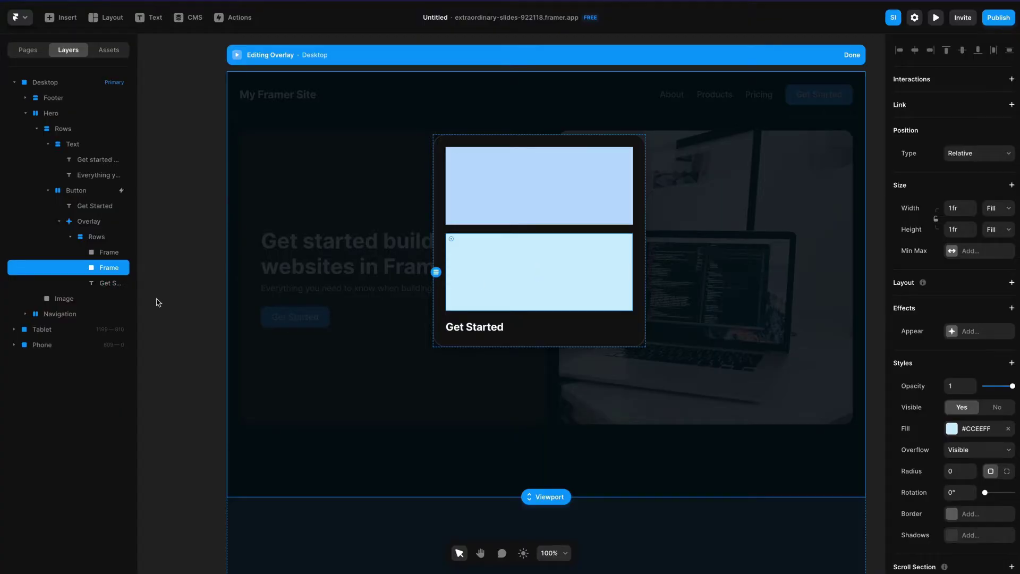
shift+click(91, 257)
key(Delete)
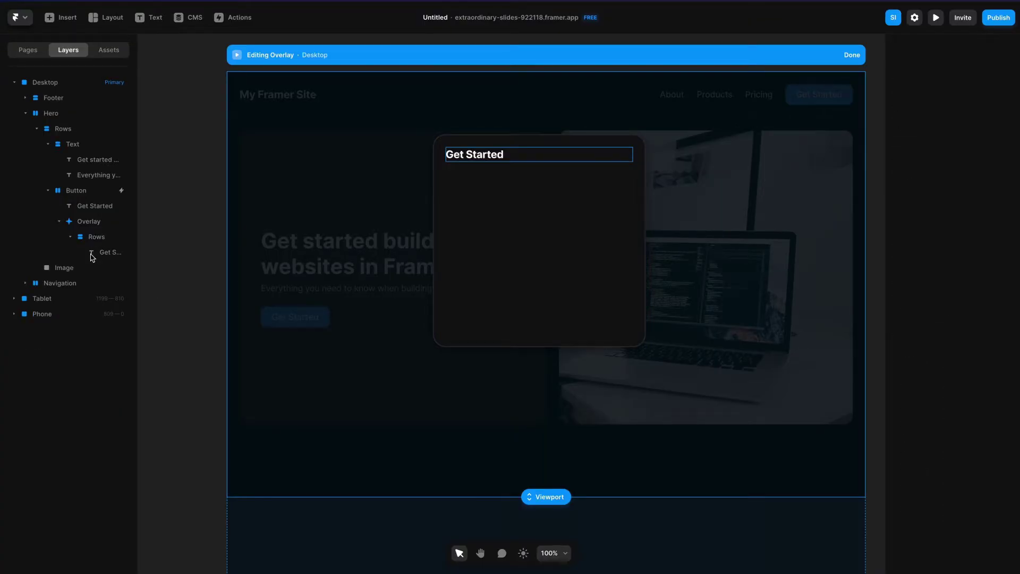
click(313, 126)
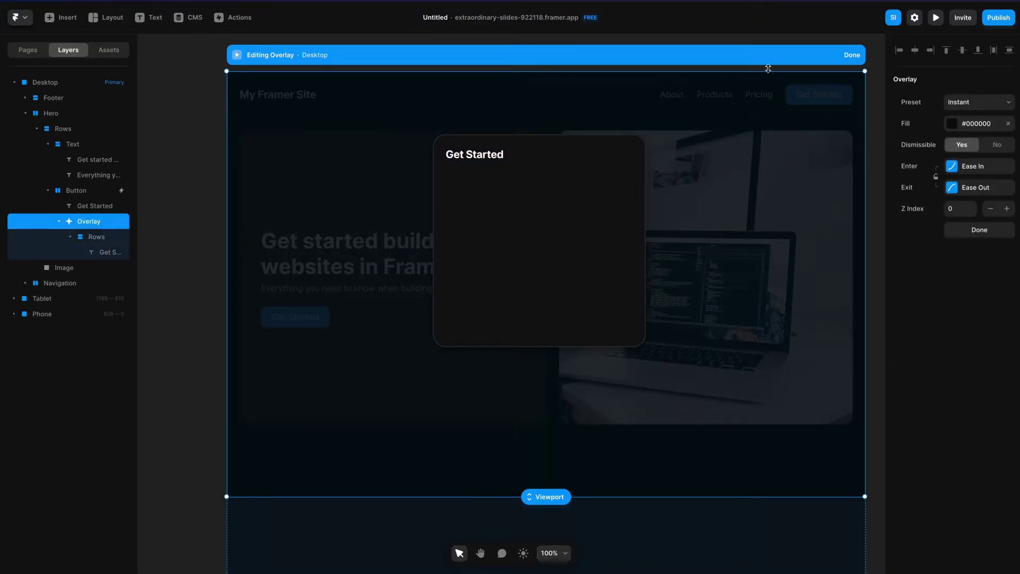
- Copy the hero's Get Started button, then reopen the overlay and select its card
click(860, 56)
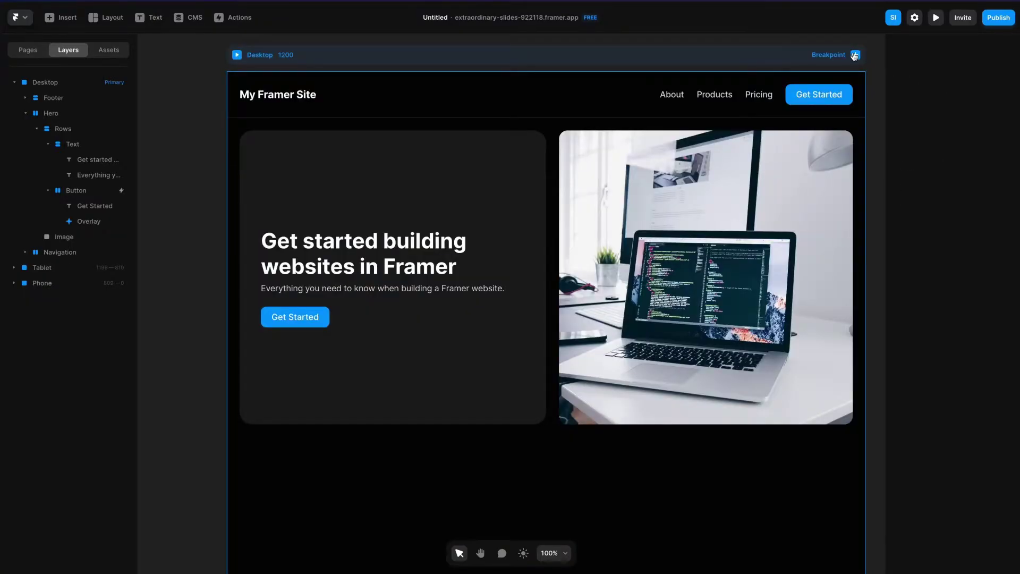
click(317, 319)
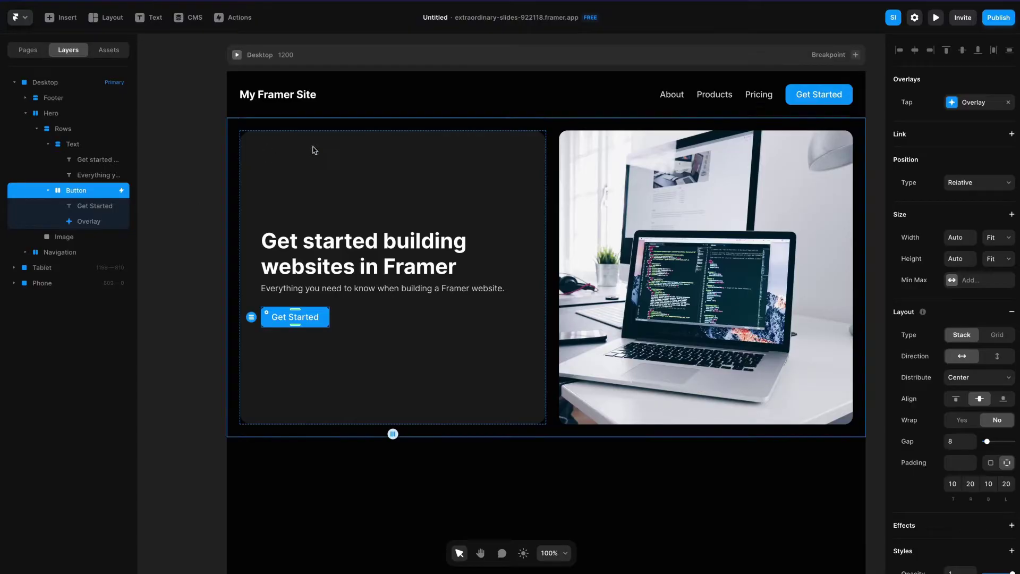
click(93, 222)
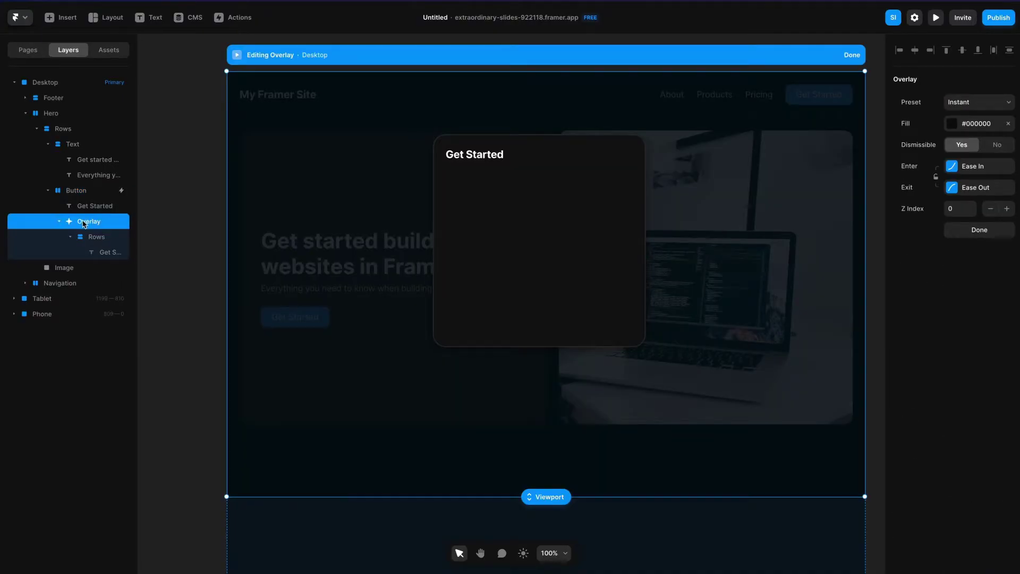
click(522, 187)
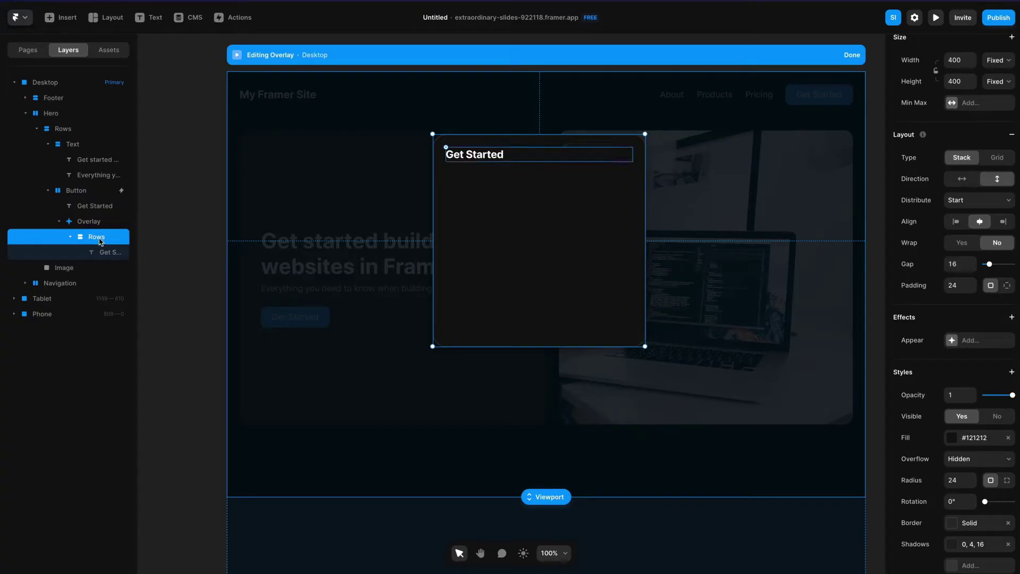
- Paste the button into the card, stretch it full width, and set its fill to 20% opacity
key(ctrl+v)
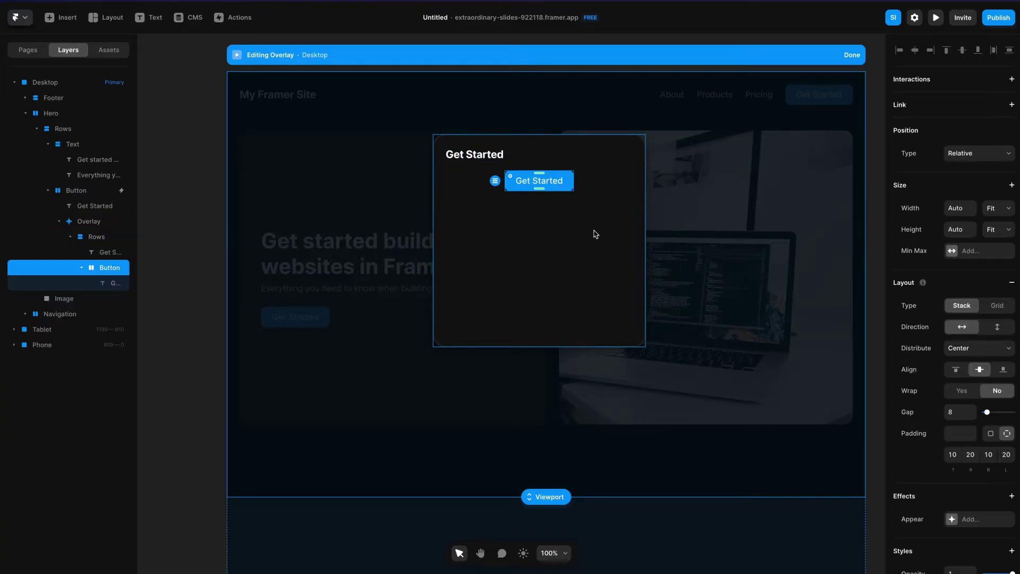
click(997, 207)
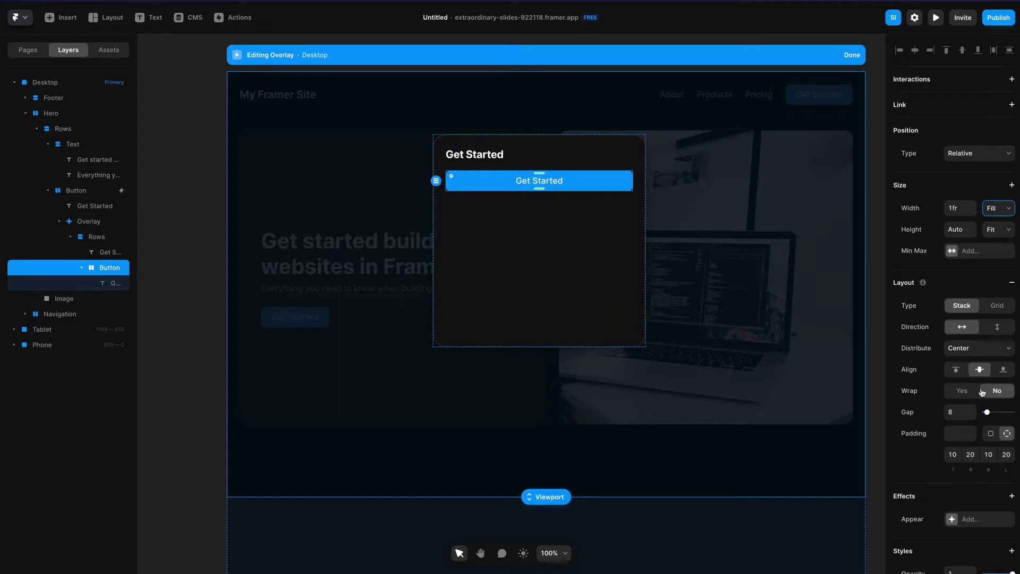
scroll(935, 395, down, 3)
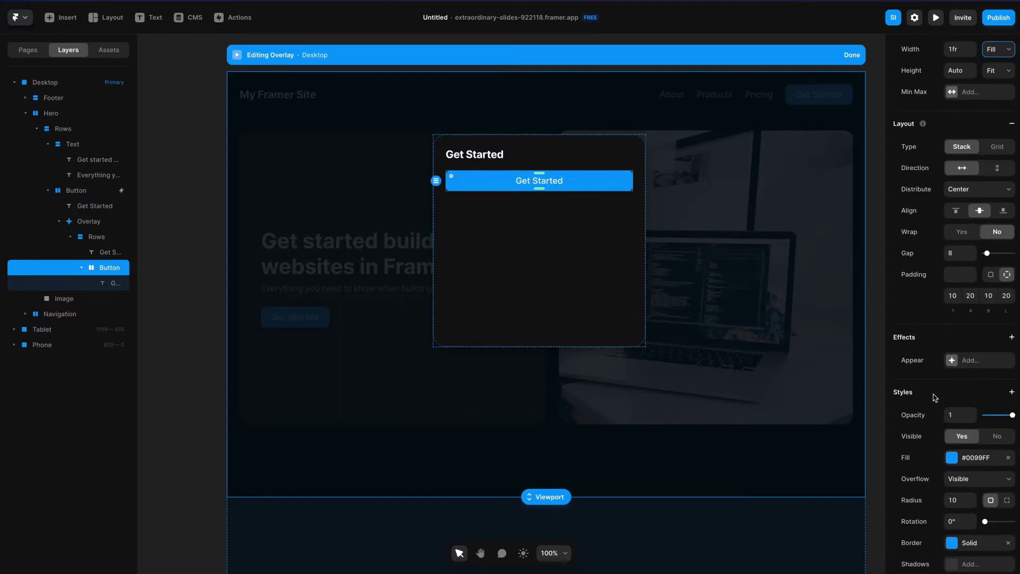
click(950, 460)
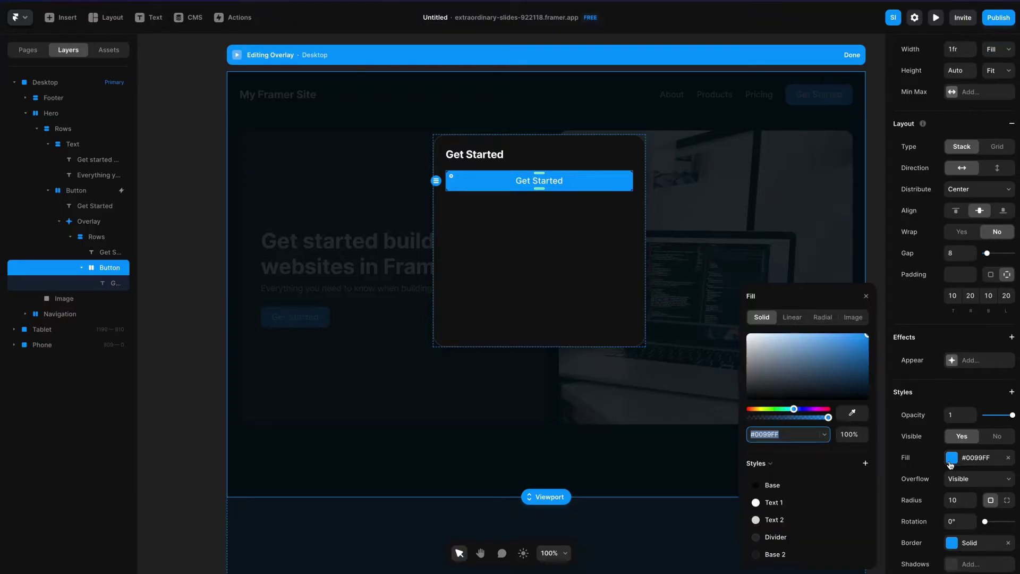
click(844, 438)
text(20)
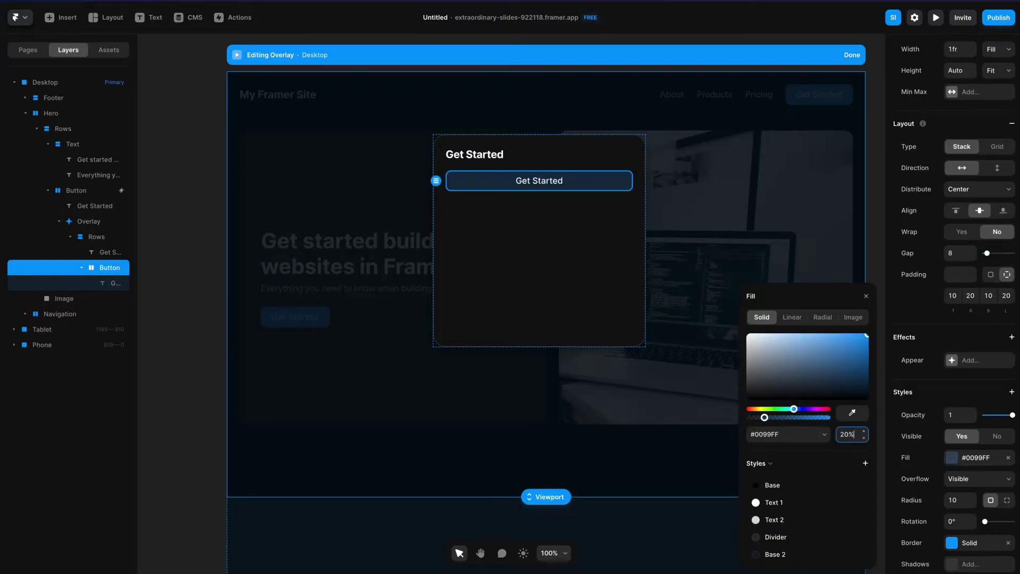
click(776, 433)
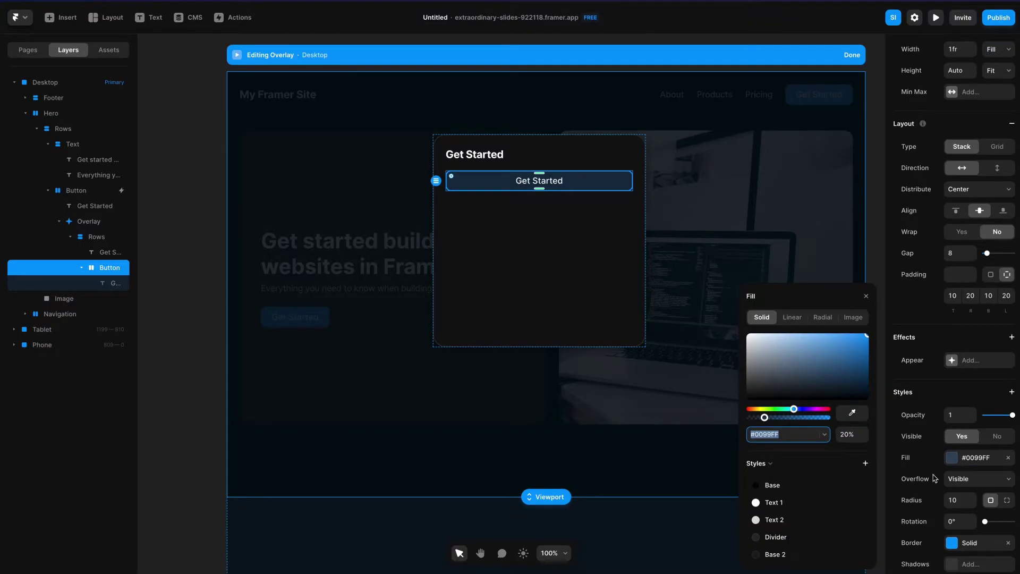
- Colour the button's label #0099FF and reselect the card's Rows stack
double_click(537, 183)
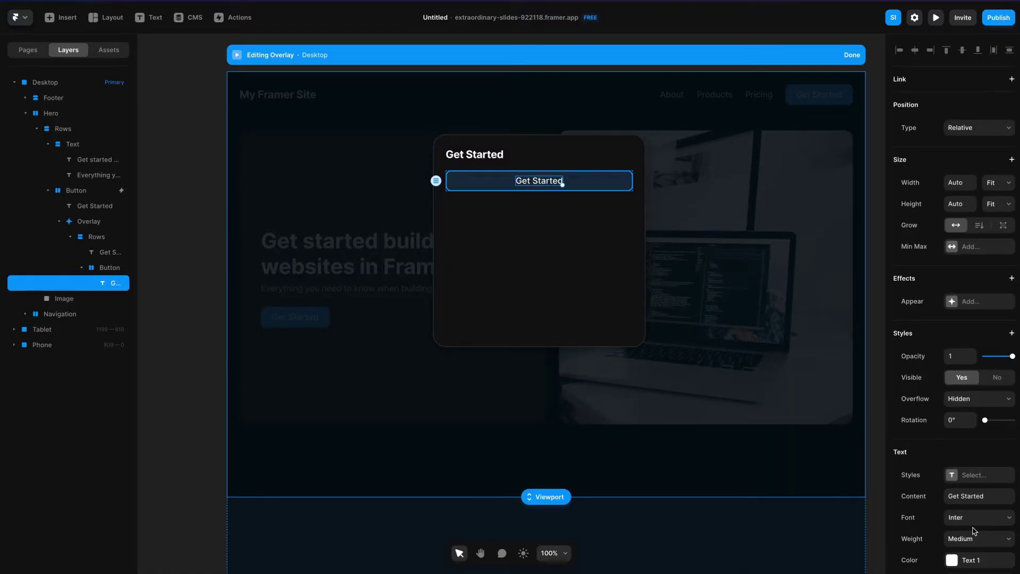
click(952, 561)
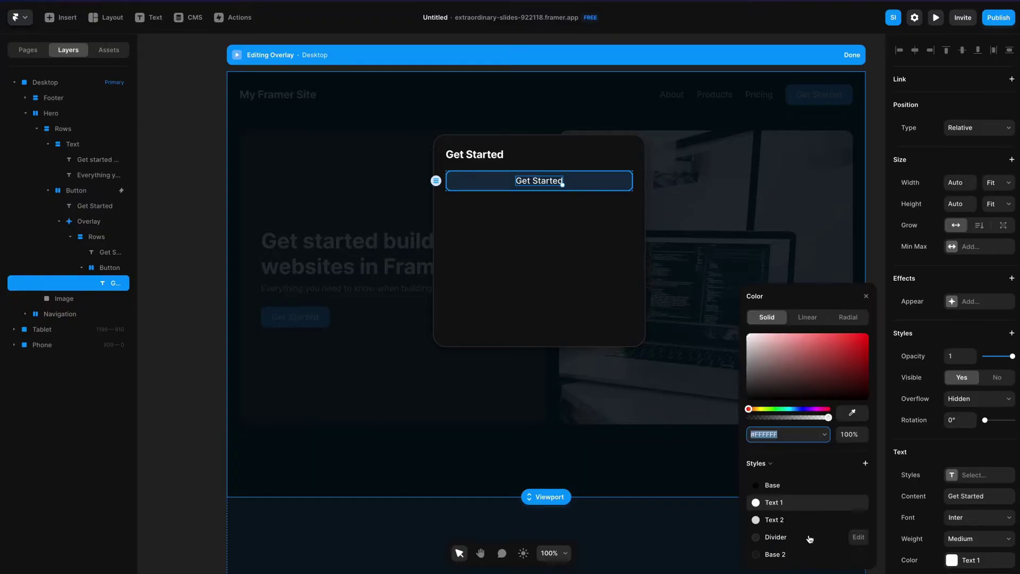
text(0099FF)
key(Tab)
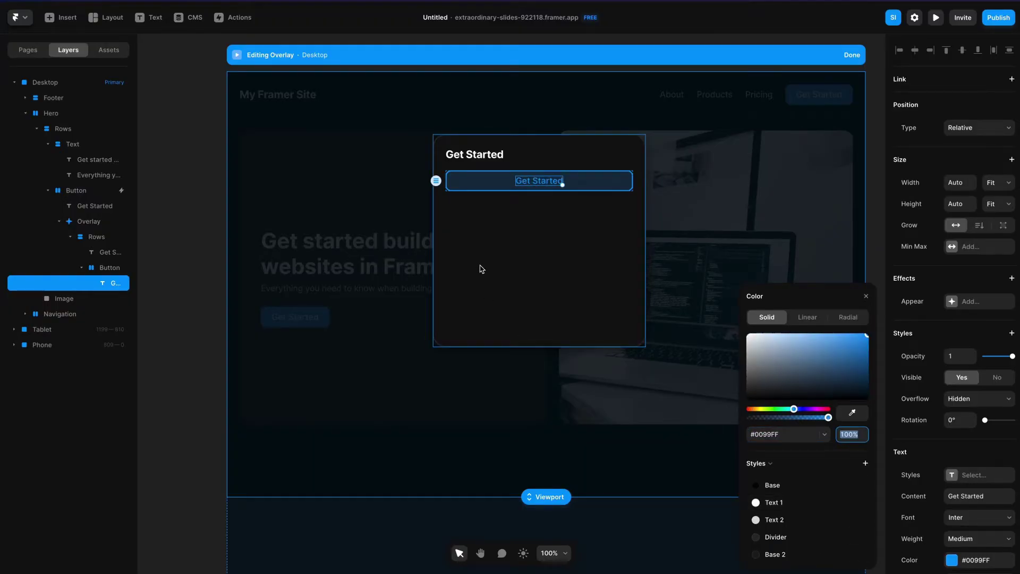
click(492, 261)
click(470, 184)
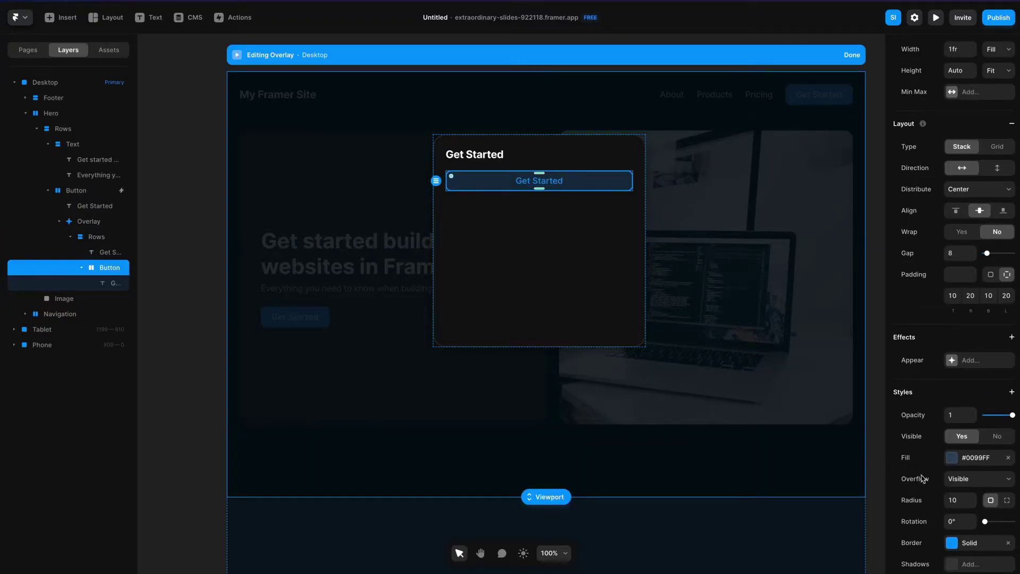
scroll(929, 485, down, 2)
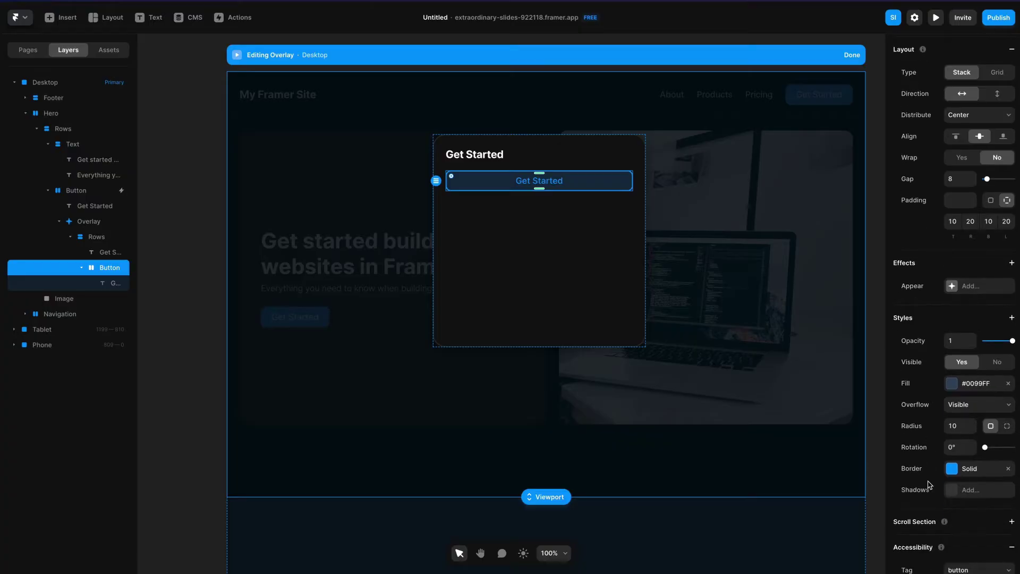
click(549, 233)
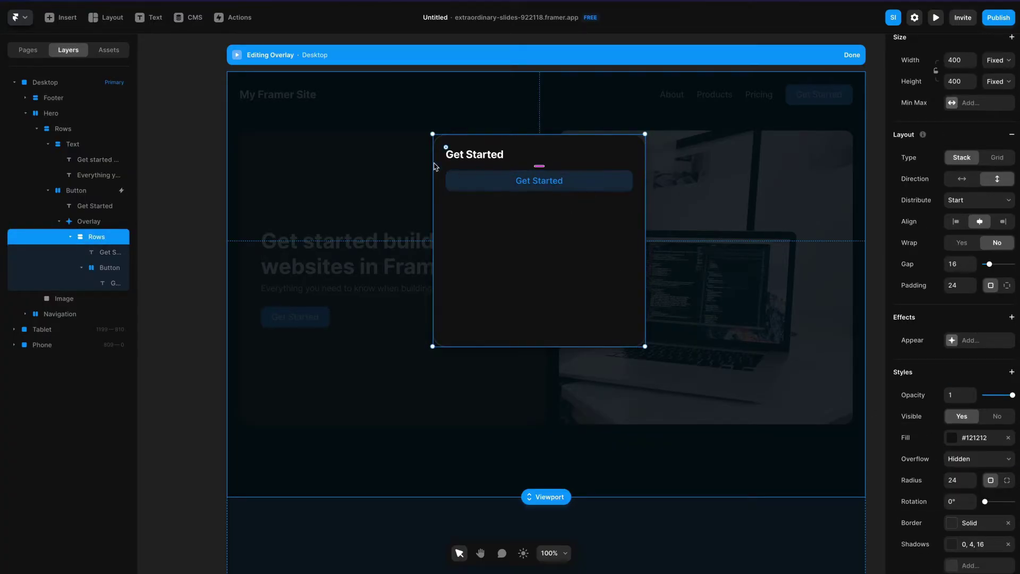
- Draw a Columns stack below the button and make it fill the card's width
click(109, 17)
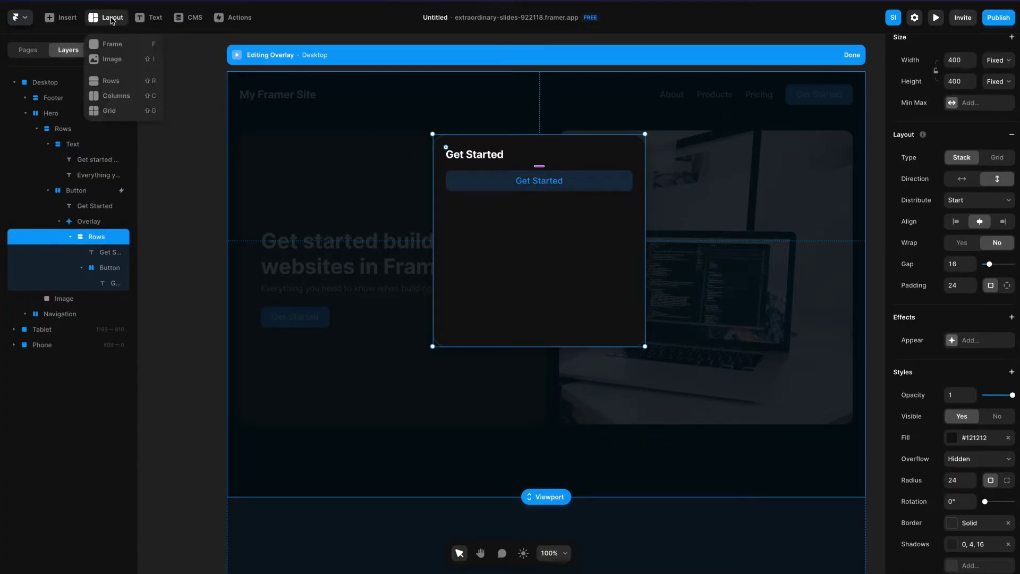
click(114, 94)
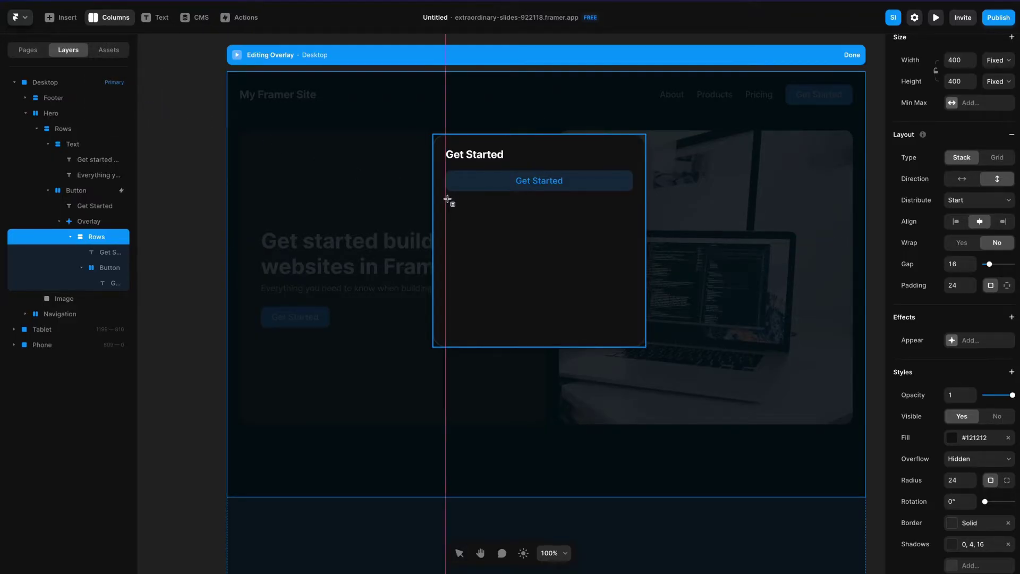
drag(448, 200, 631, 224)
click(992, 210)
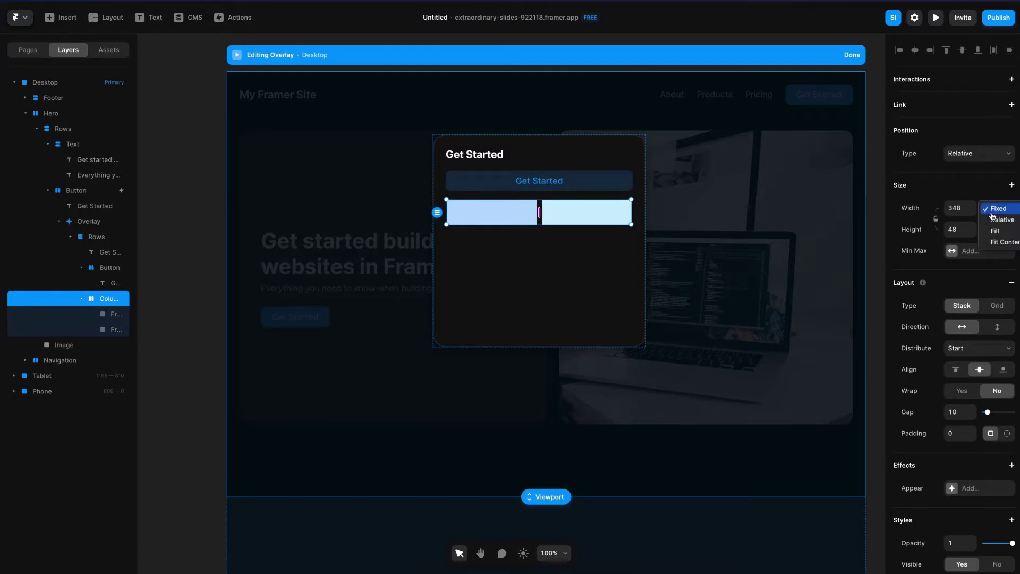
click(994, 232)
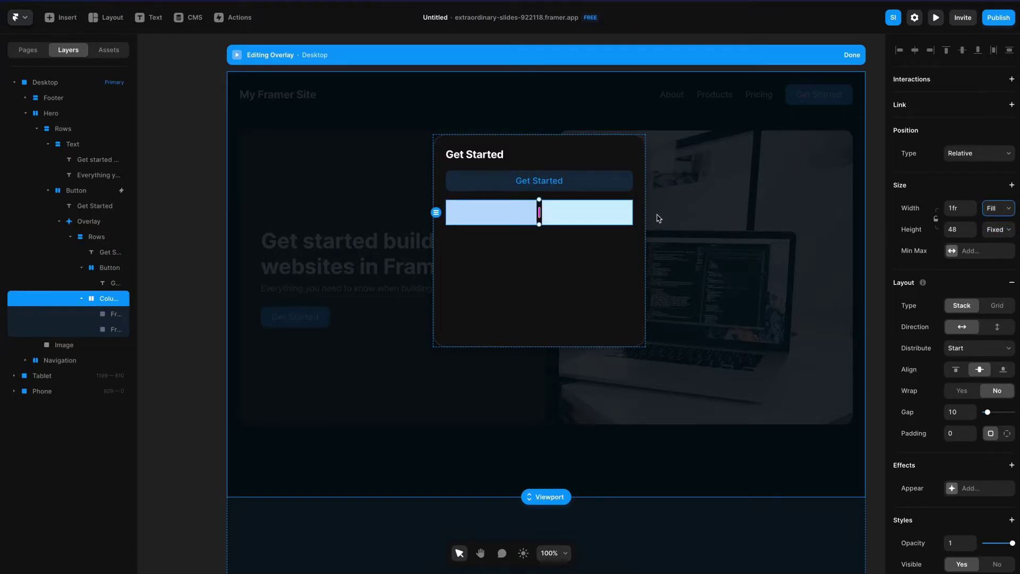
- Paste a copy of the button label into the row and change it to 'or'
click(541, 185)
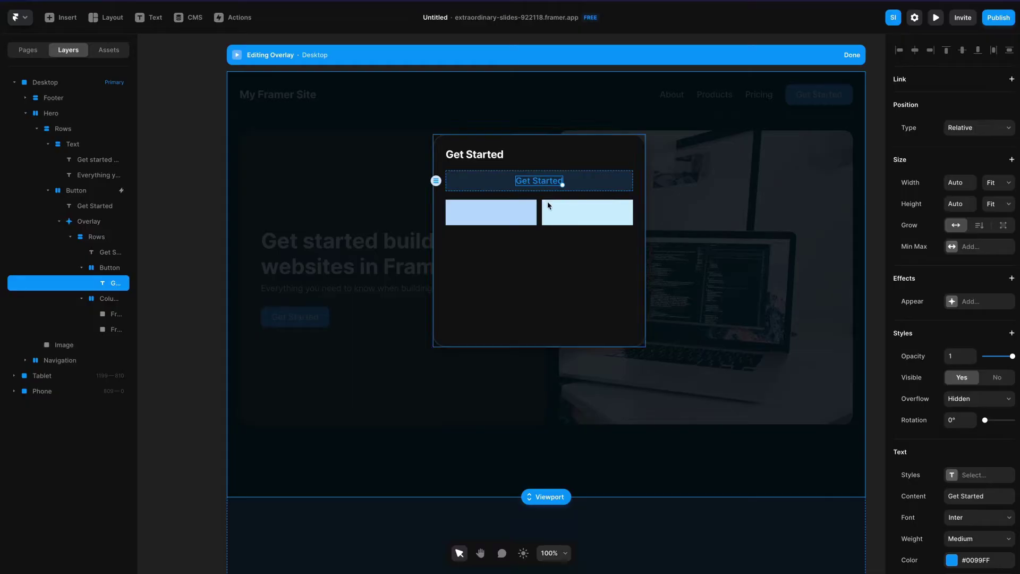
click(109, 299)
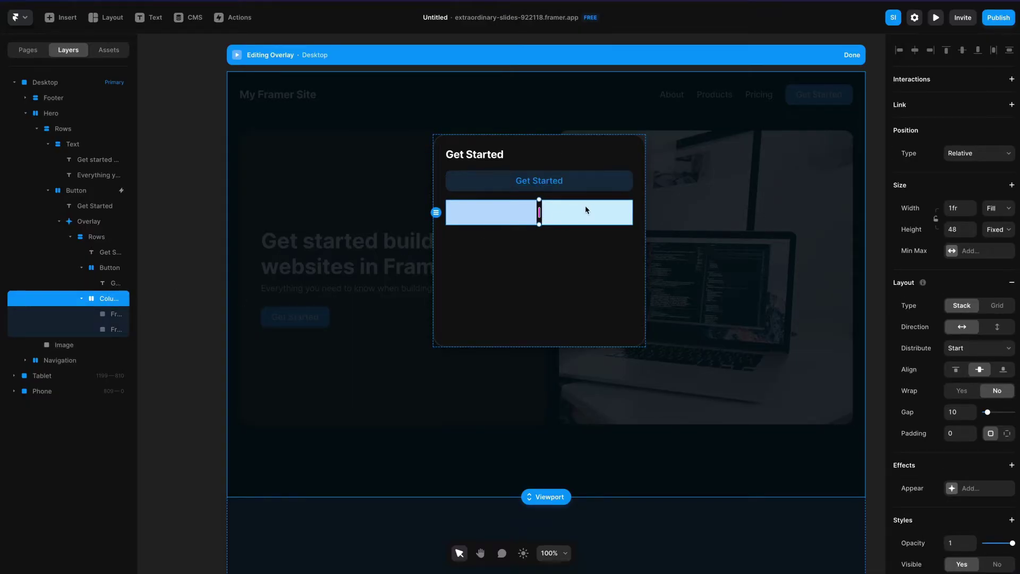
key(ctrl+v)
double_click(609, 212)
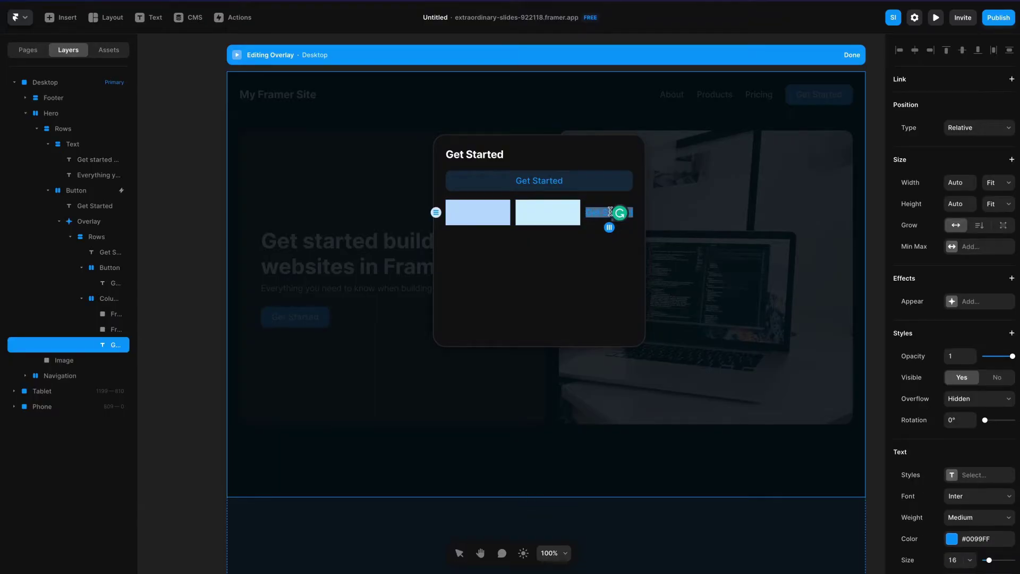
text(or)
key(Escape)
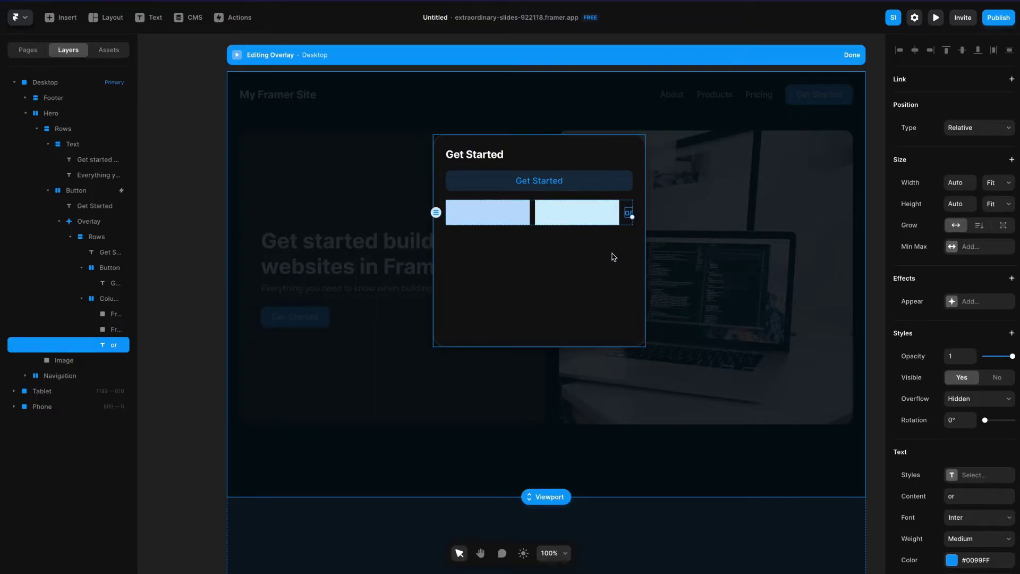
click(635, 221)
click(632, 216)
- Set the 'or' label to size 14 in a muted grey like #636363
scroll(937, 473, down, 2)
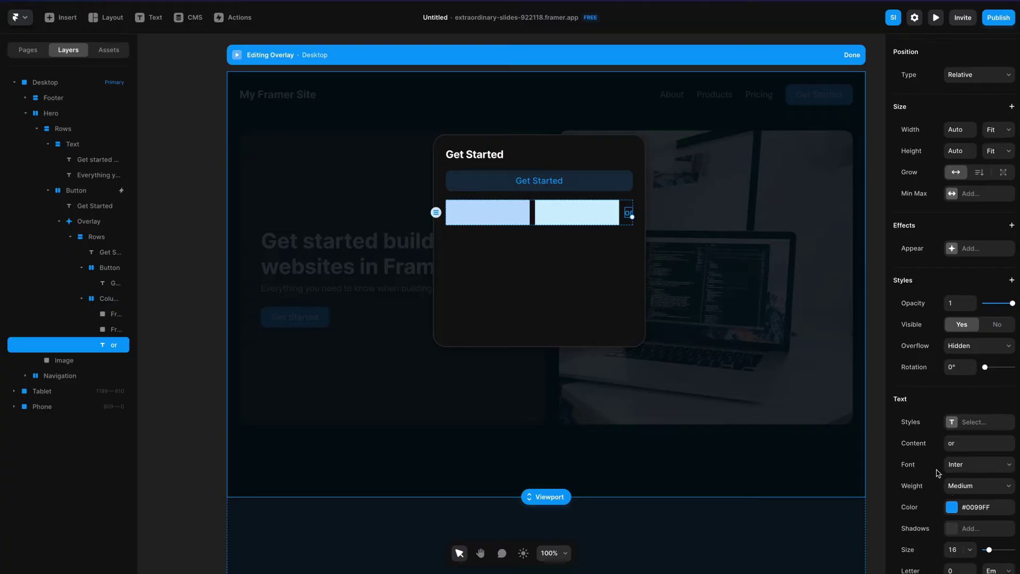
click(956, 549)
text(14)
click(953, 508)
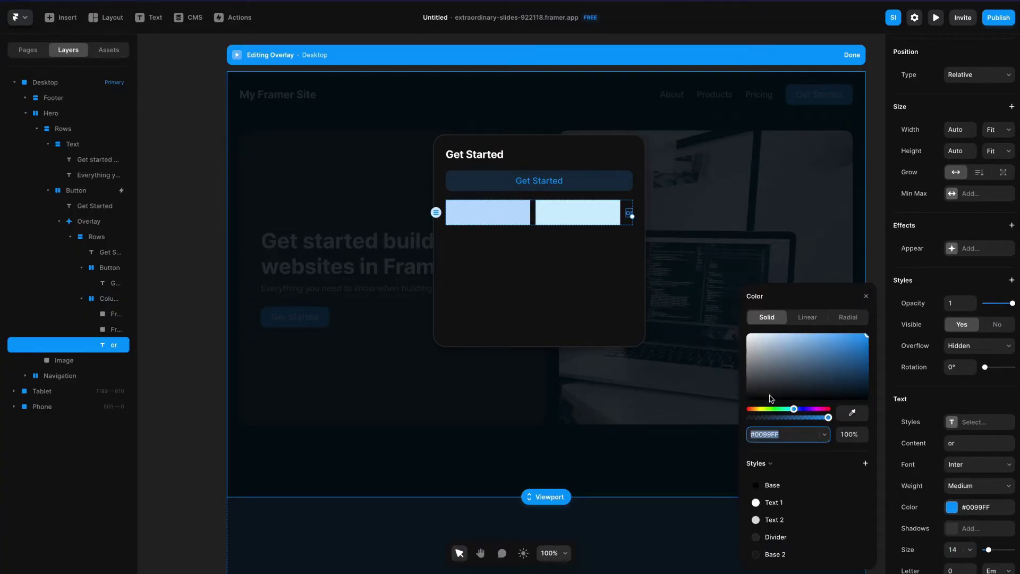
drag(760, 393, 730, 377)
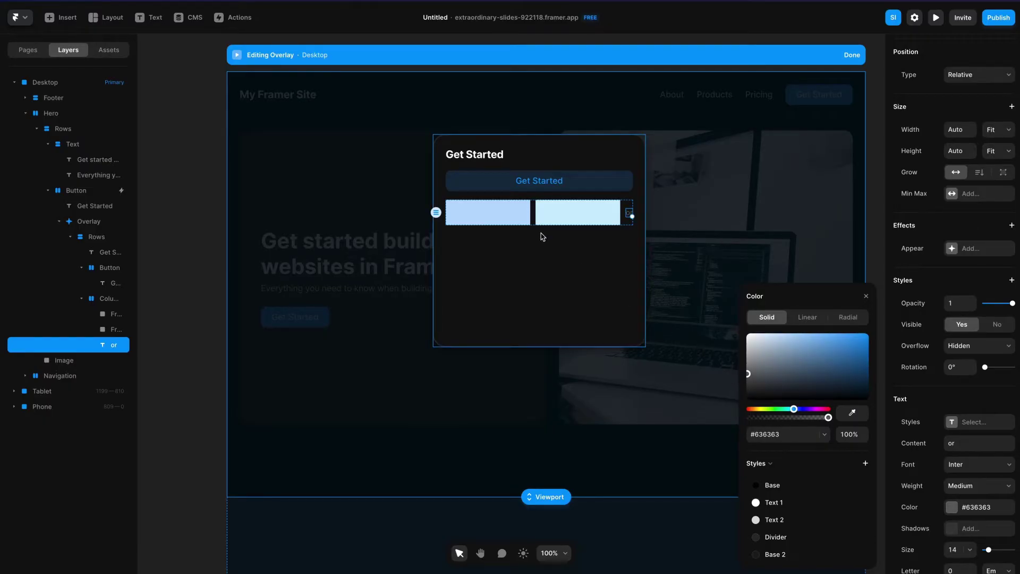
click(506, 207)
shift+click(609, 214)
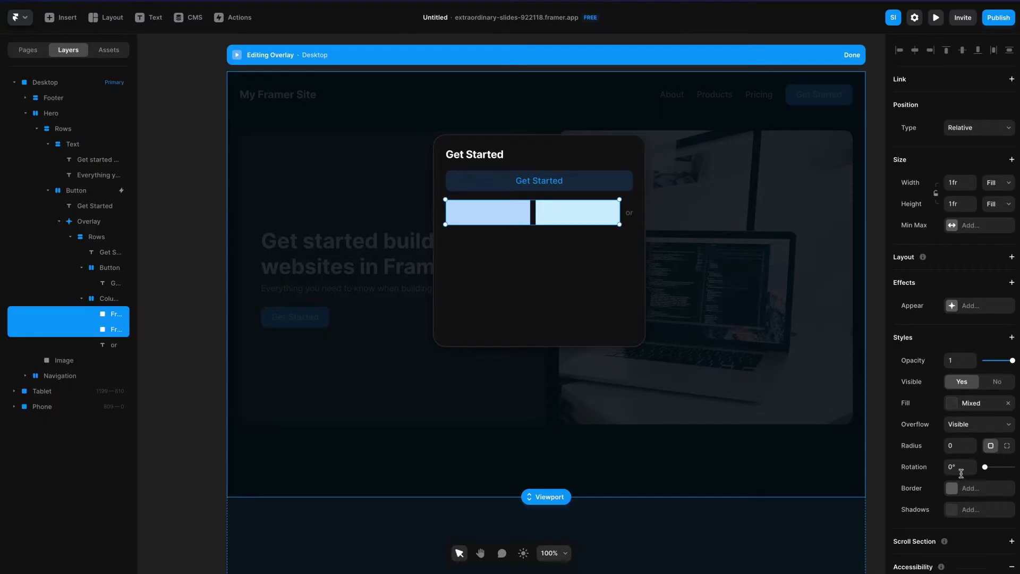
- Give both frames the Divider fill, a 2 px fixed height and radius 2
click(954, 402)
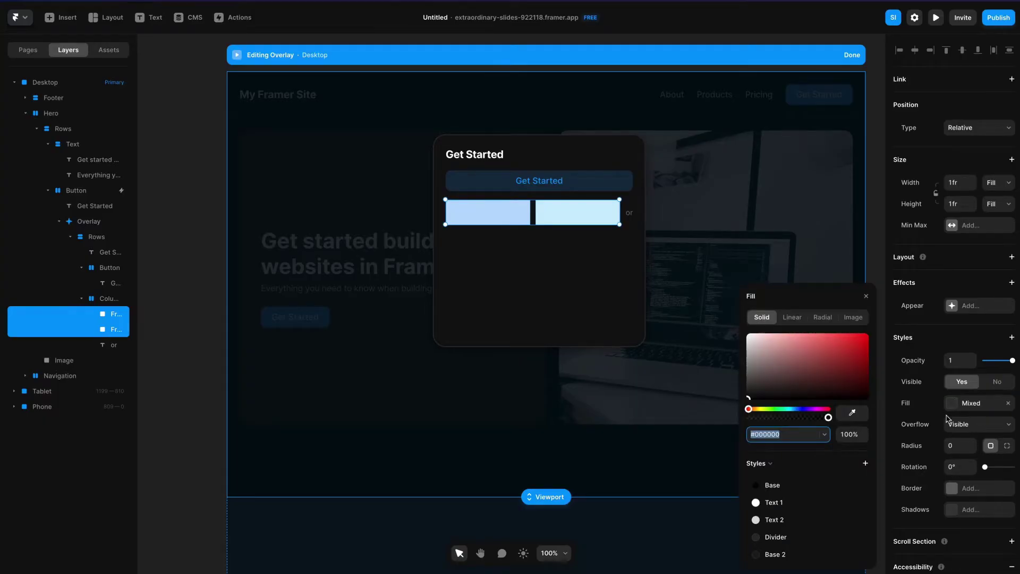
click(779, 540)
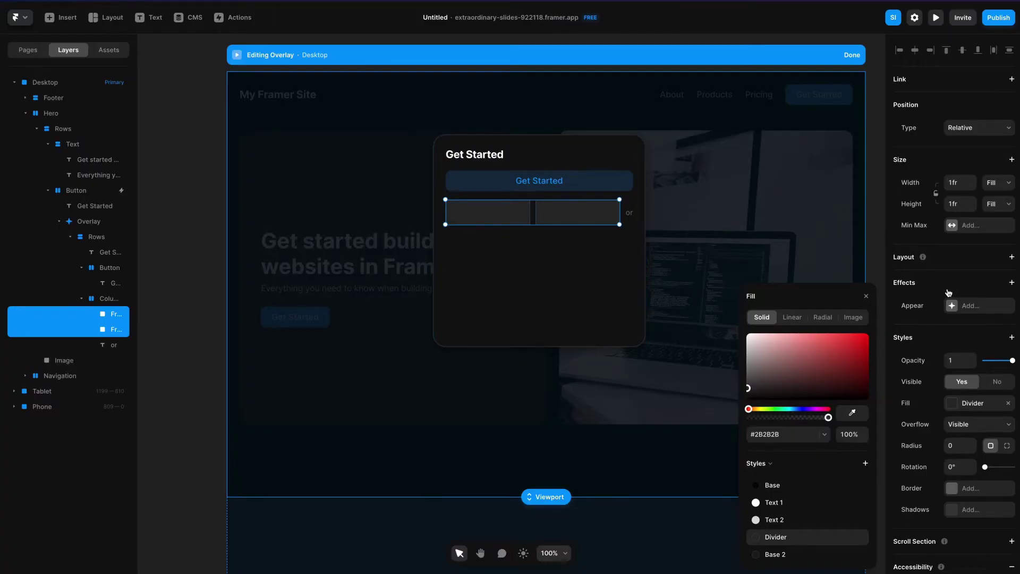
click(955, 206)
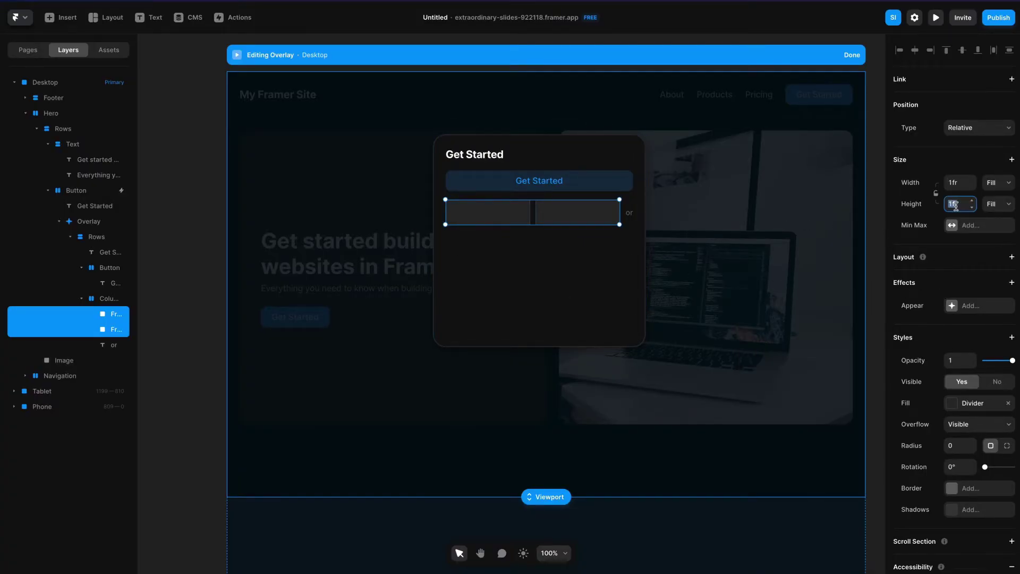
text(2px)
key(Return)
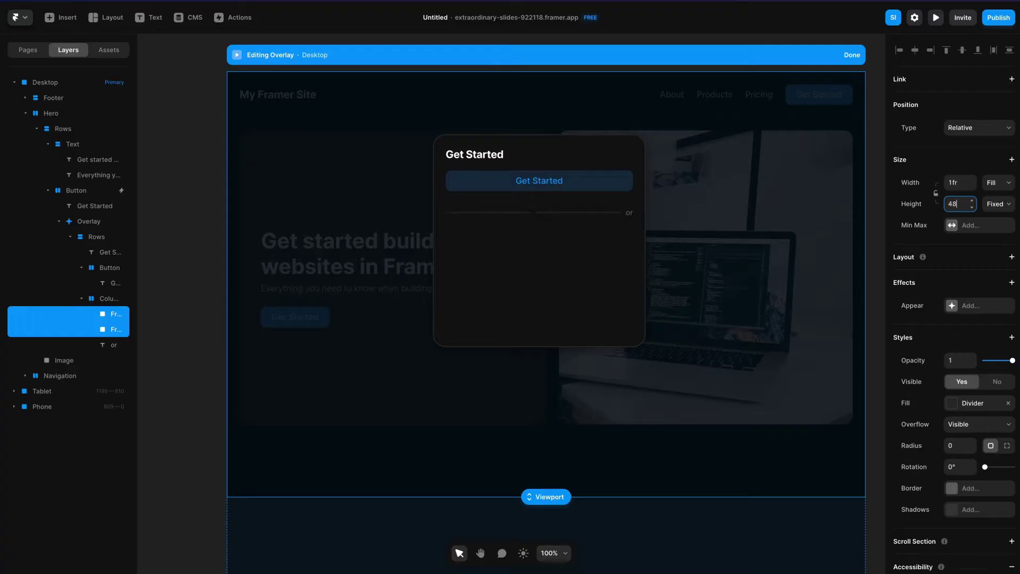
click(959, 448)
text(2)
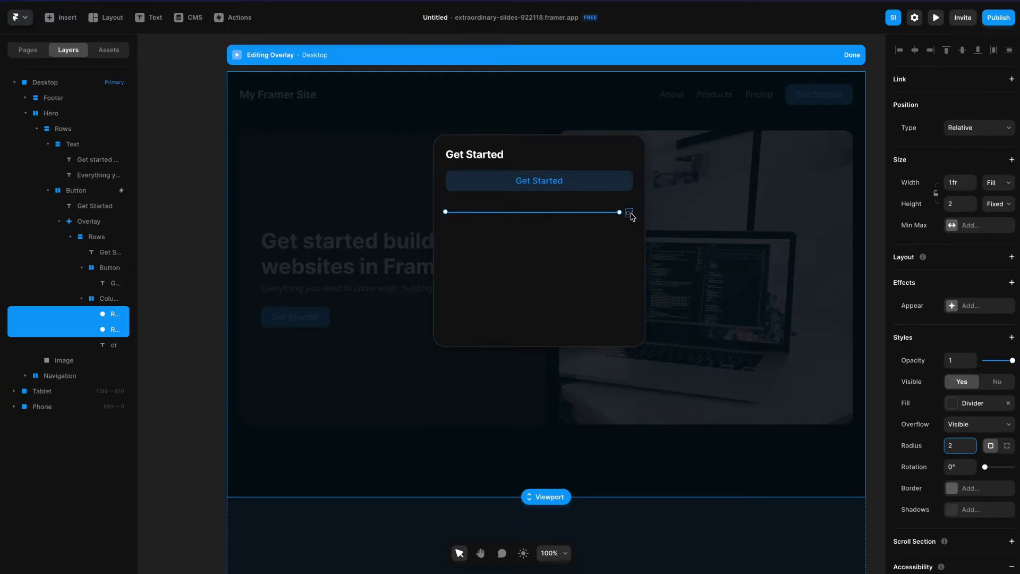
- Centre the 'or' label between the lines, keep the row's fixed height, and relabel the button 'Sign In'
click(630, 214)
key(Left)
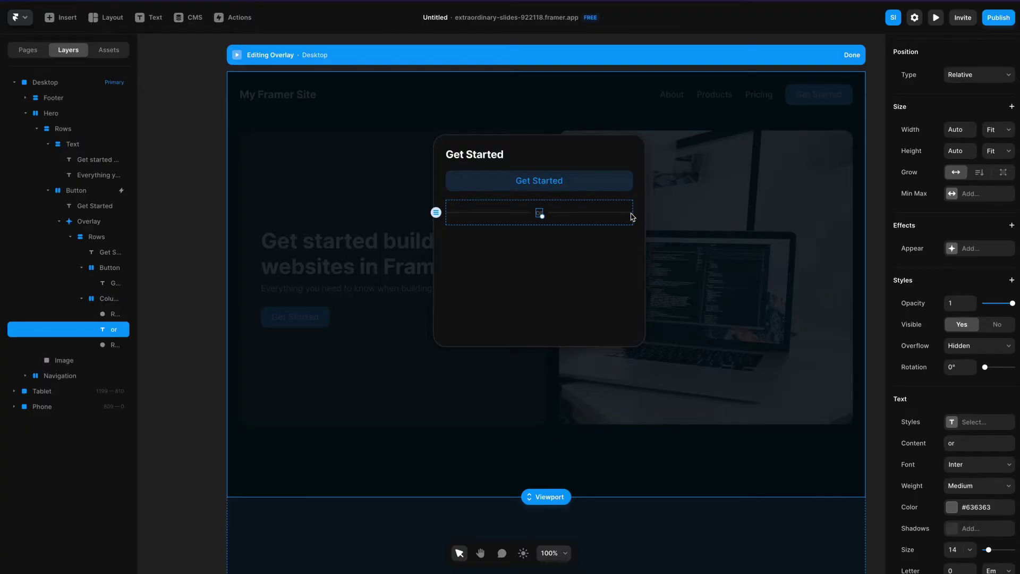
click(601, 207)
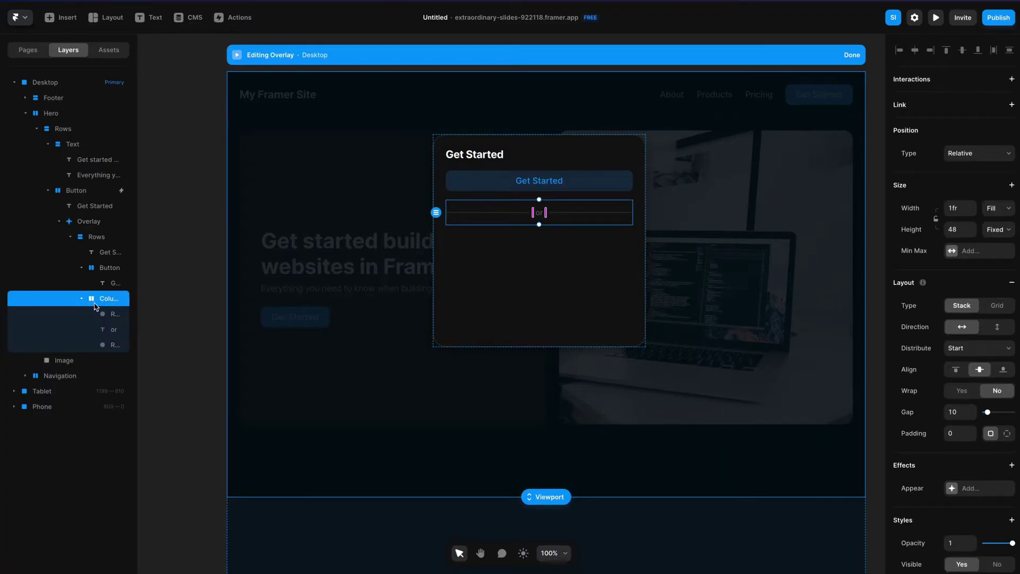
click(992, 230)
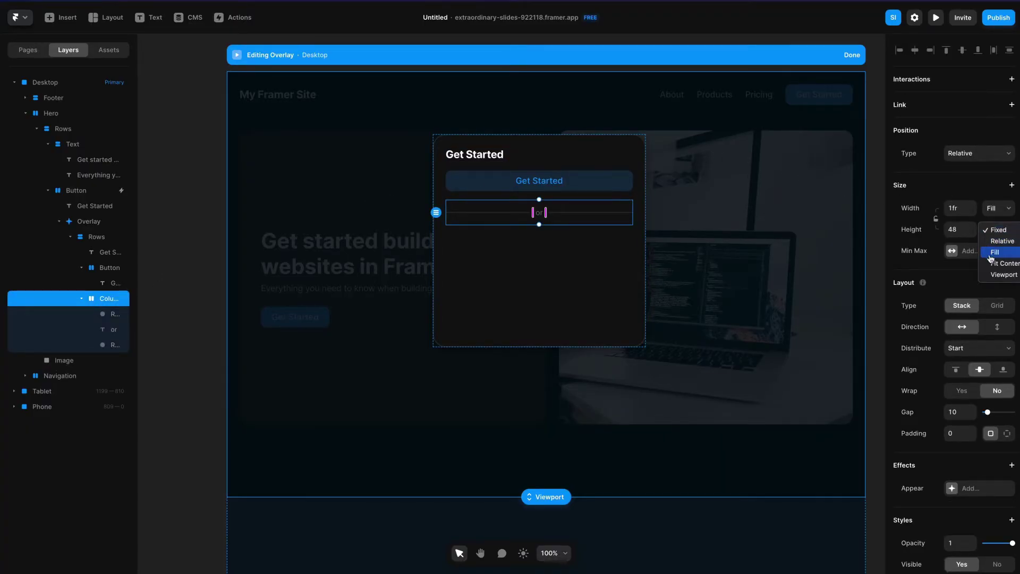
click(806, 273)
click(584, 261)
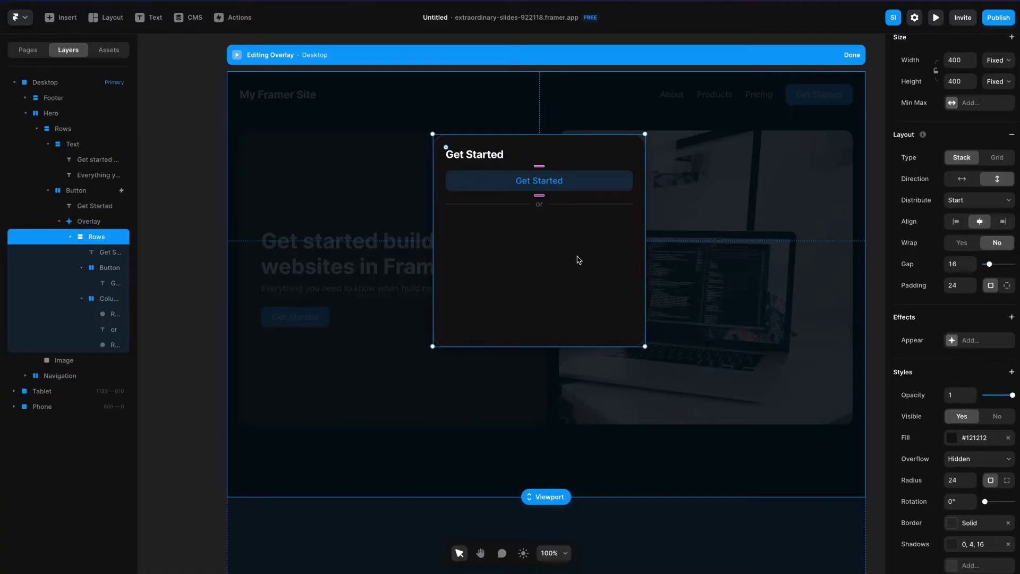
double_click(558, 181)
text(Si)
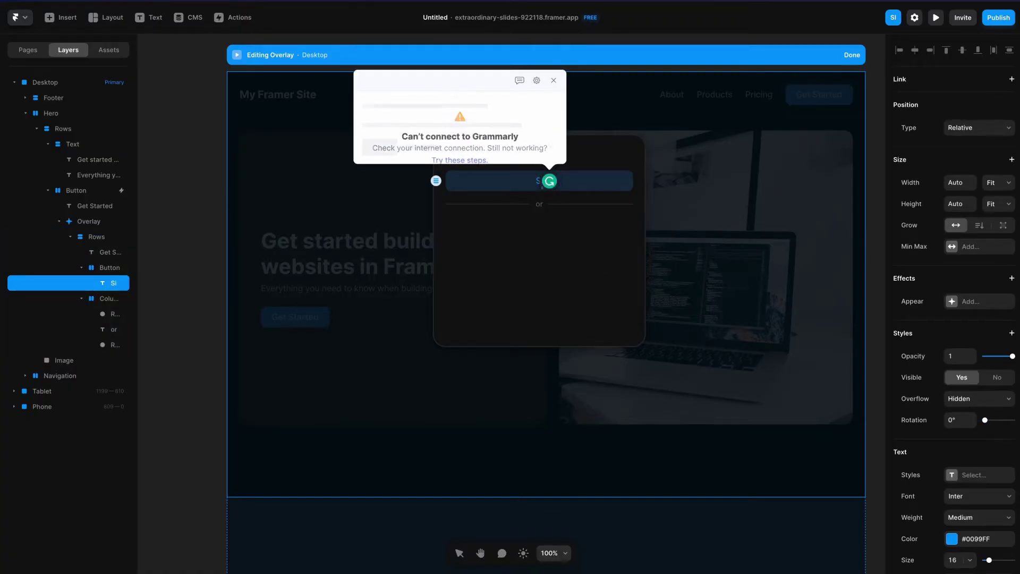
text(gn In)
- Finish relabelling the card's button as 'Sign In' and bring up the Insert panel
key(Escape)
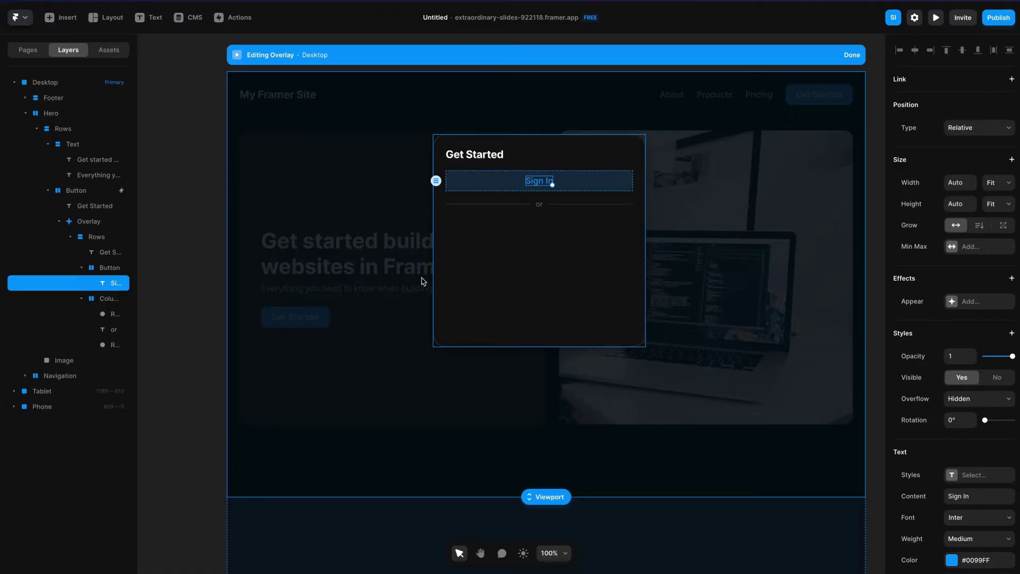
click(64, 17)
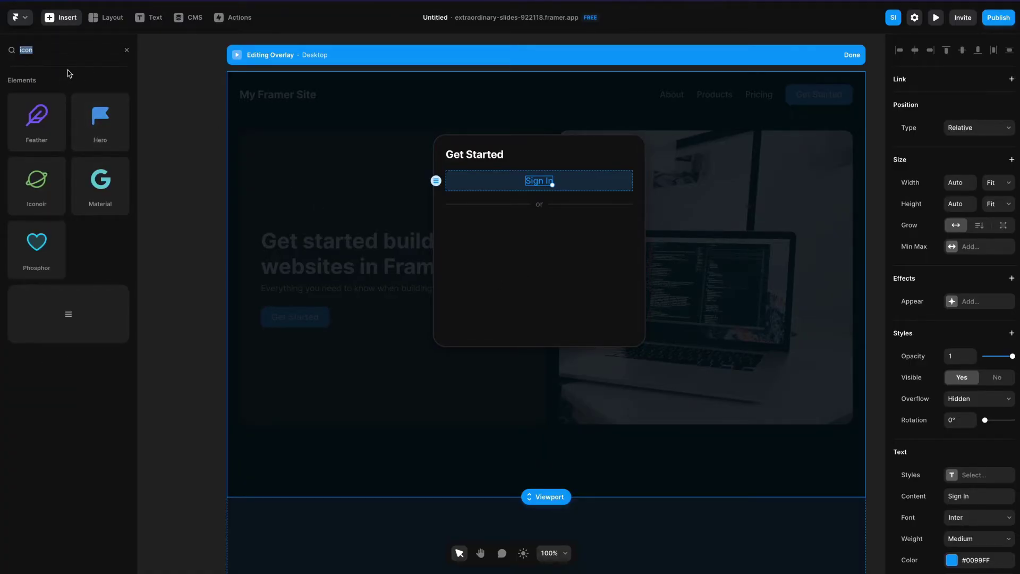
- Place a Loops email input below the 'or' divider and hide its Subscribe button
text(input)
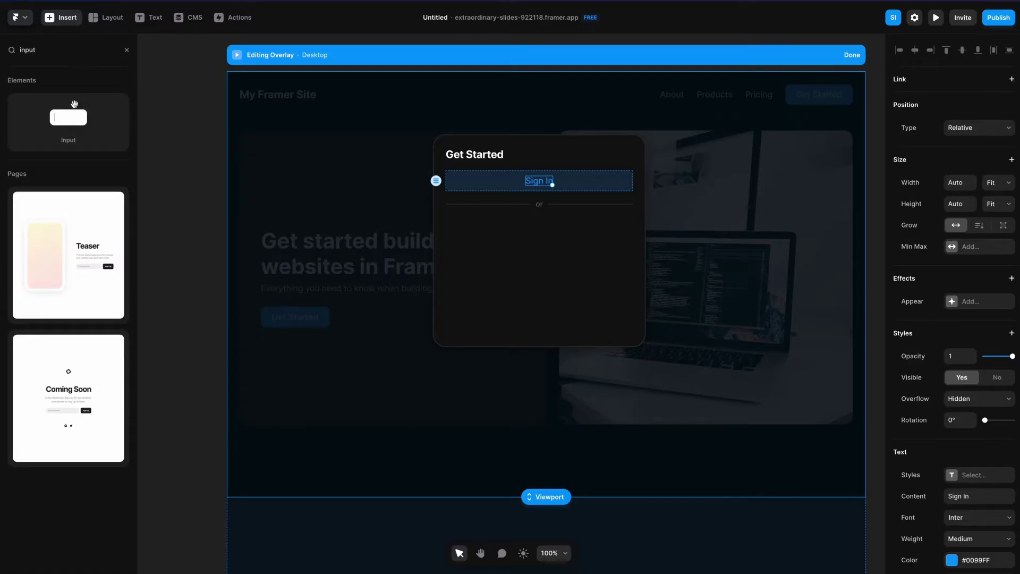
drag(75, 103, 529, 248)
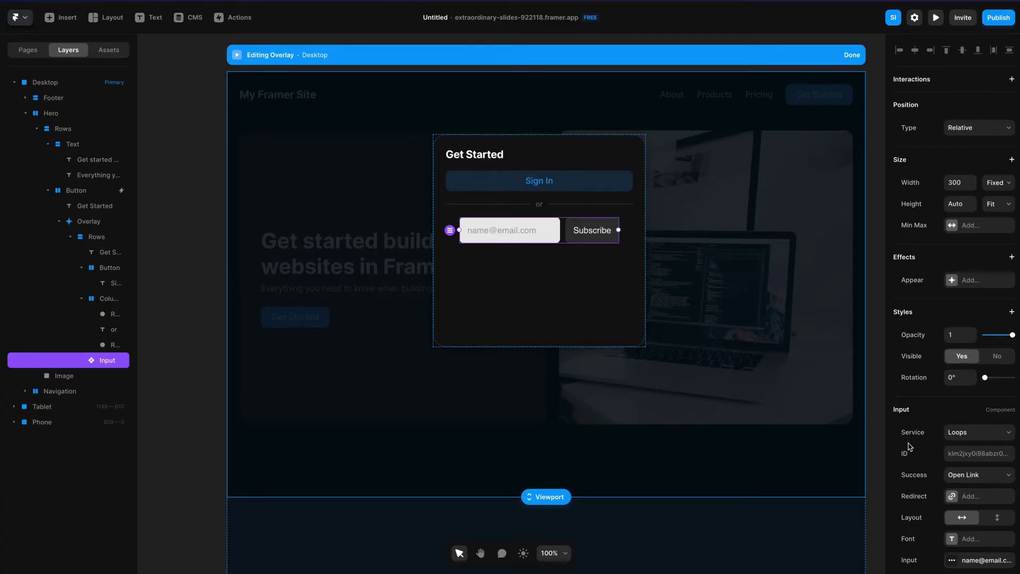
scroll(903, 443, down, 1)
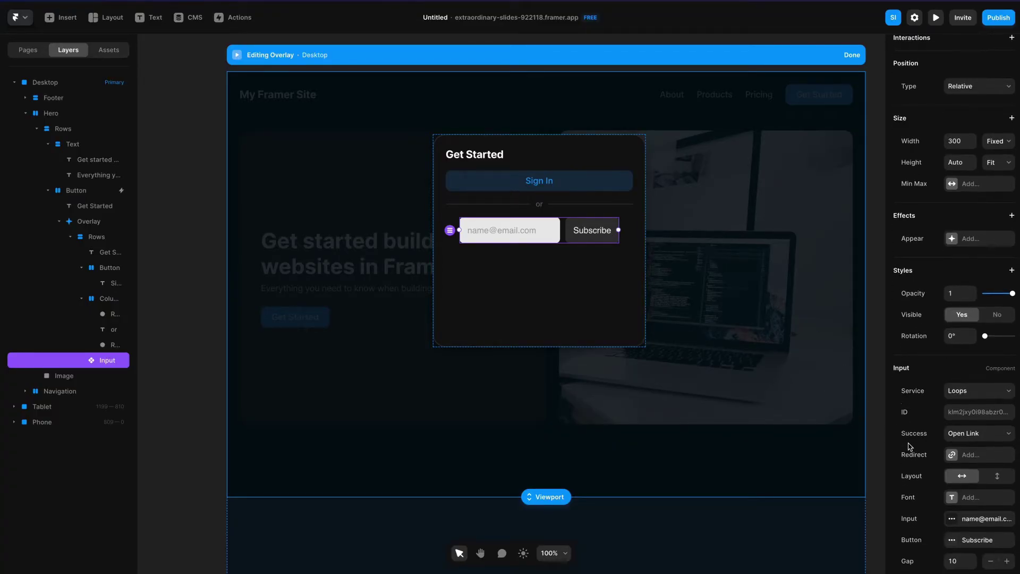
click(948, 542)
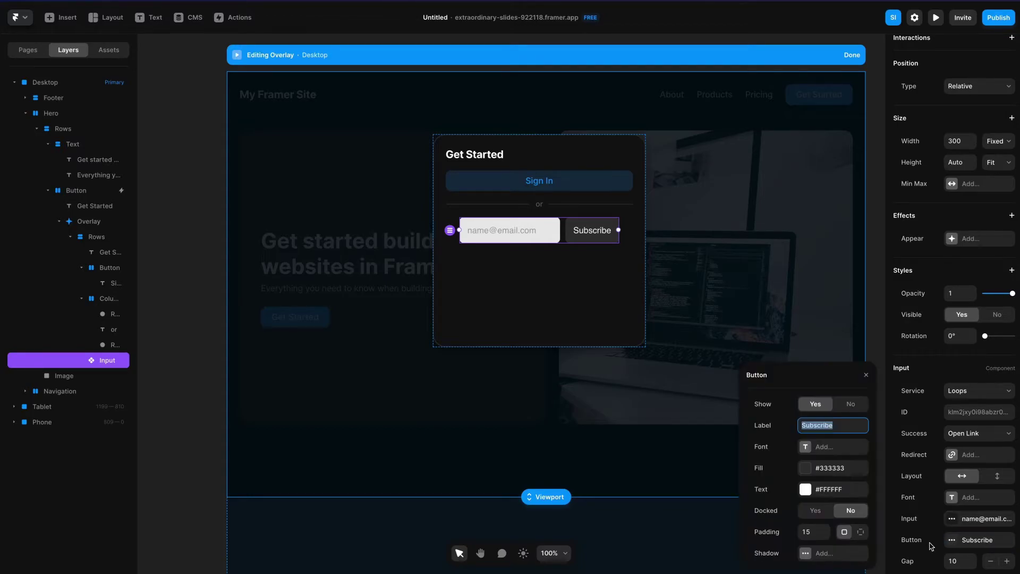
click(843, 405)
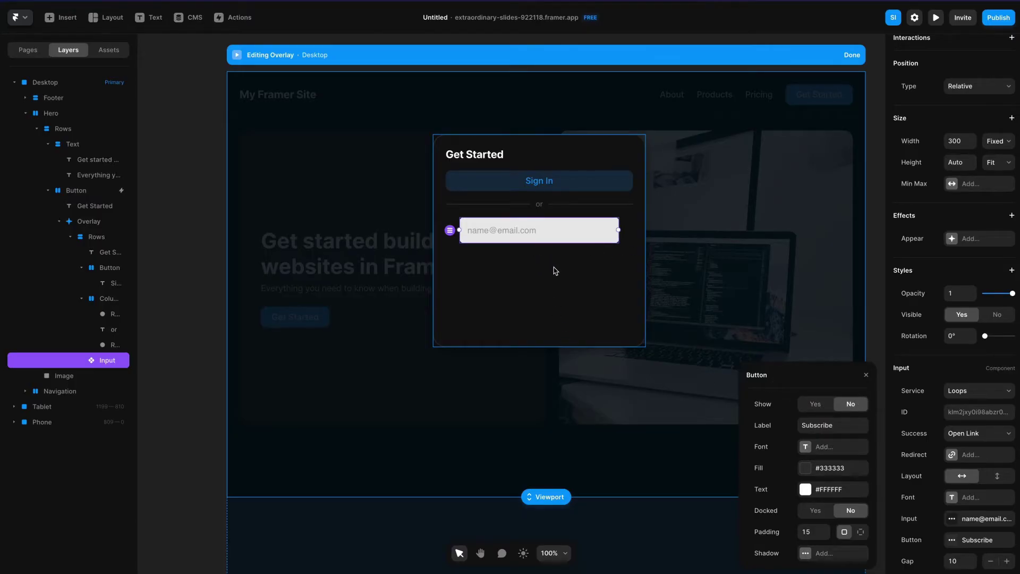
- Darken the input's fill to dark grey and make its placeholder white at 60% opacity
click(951, 518)
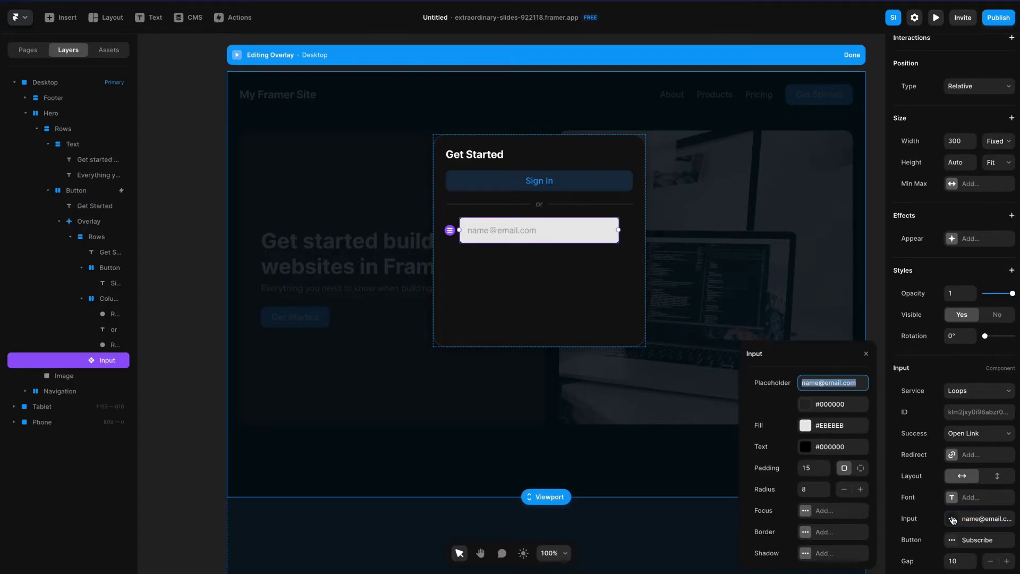
click(804, 427)
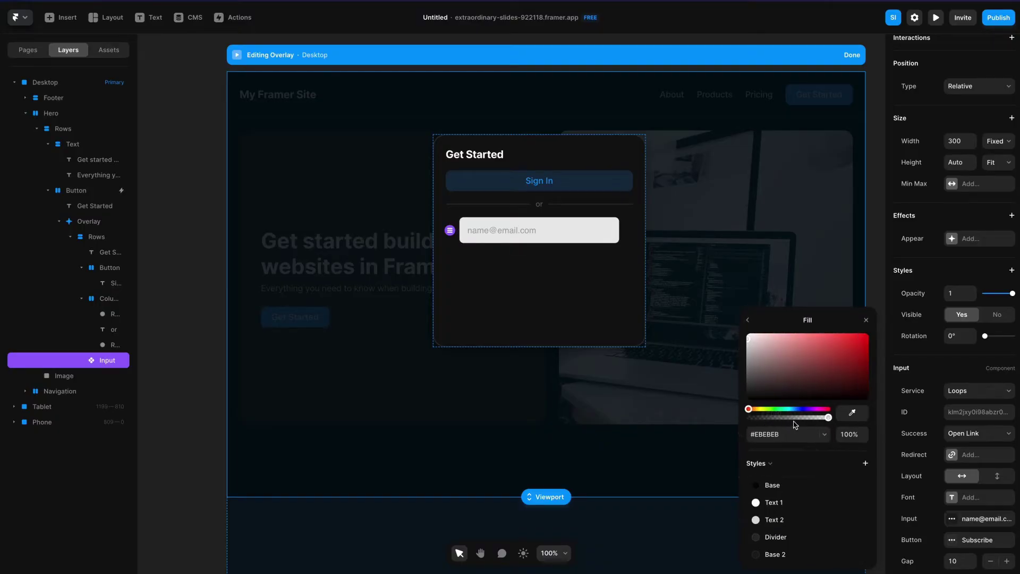
drag(754, 396, 745, 387)
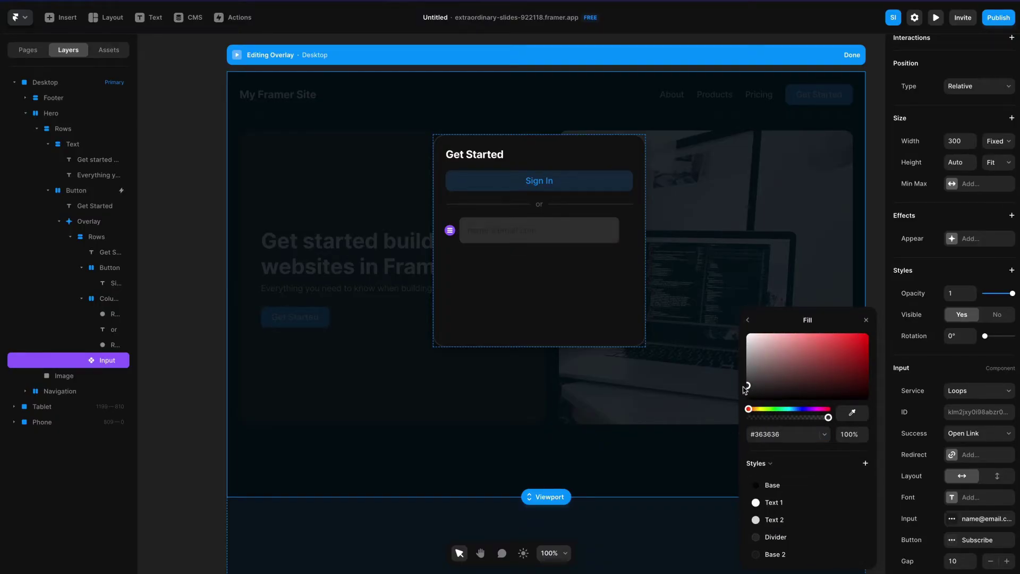
click(748, 319)
click(805, 372)
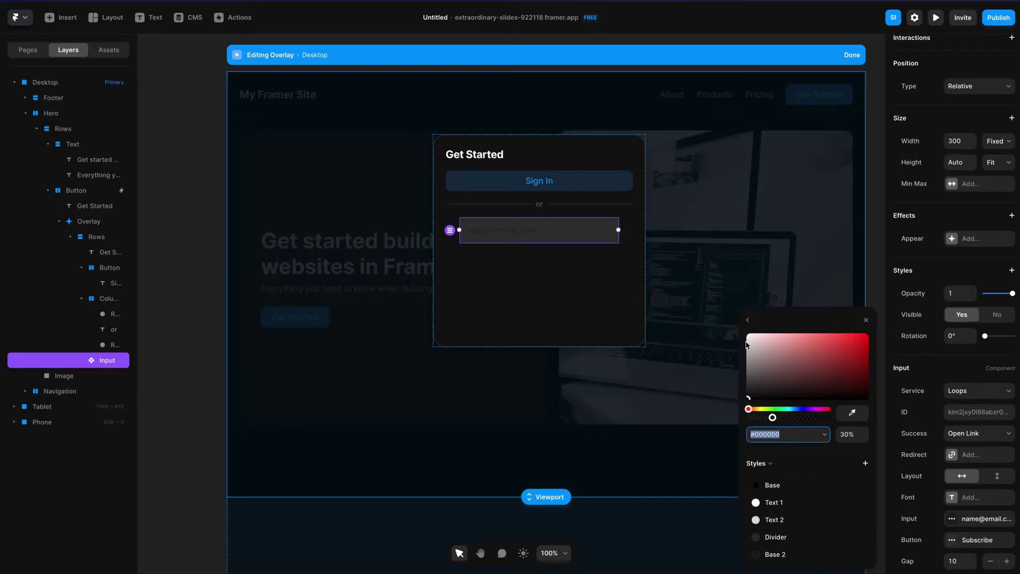
drag(763, 362, 729, 325)
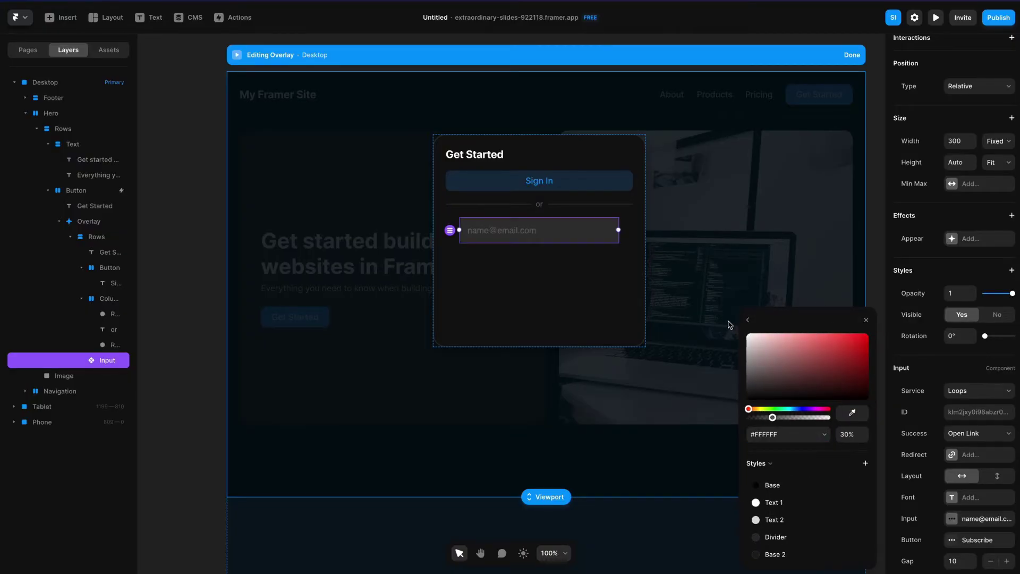
click(851, 433)
text(60%)
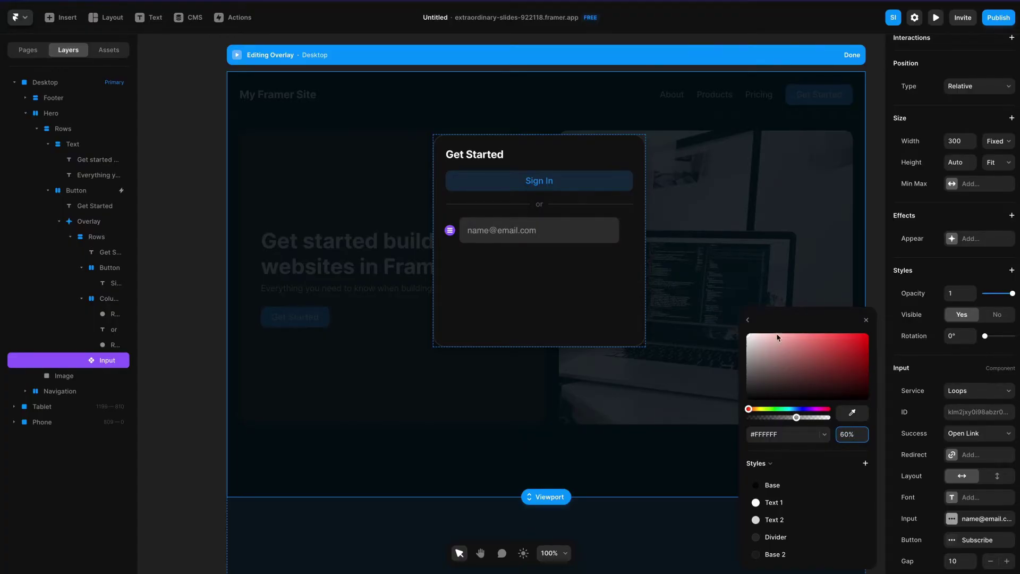
click(747, 319)
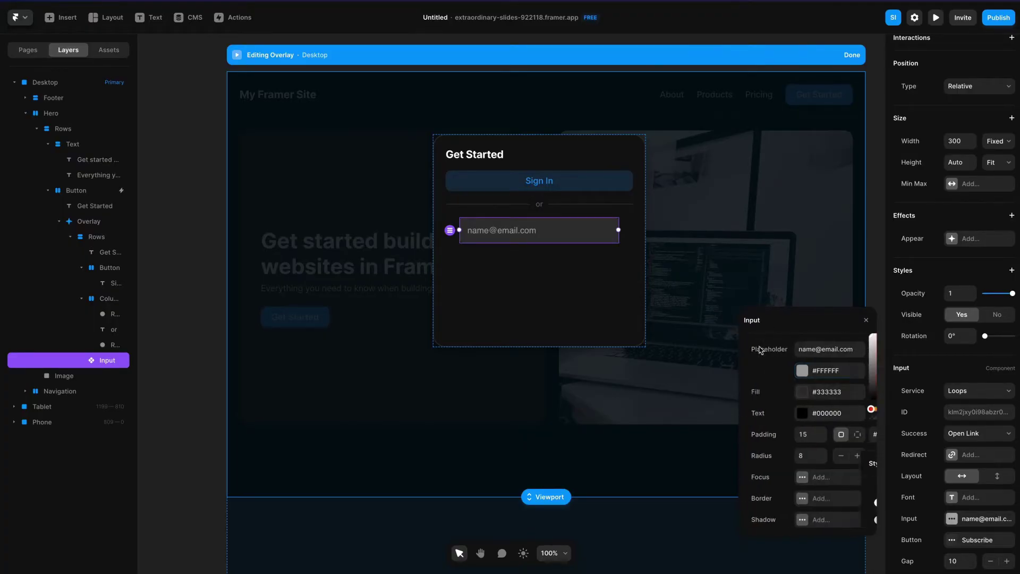
- Set the input's text colour to #FFFFFF
click(806, 418)
click(771, 434)
text(ffffff)
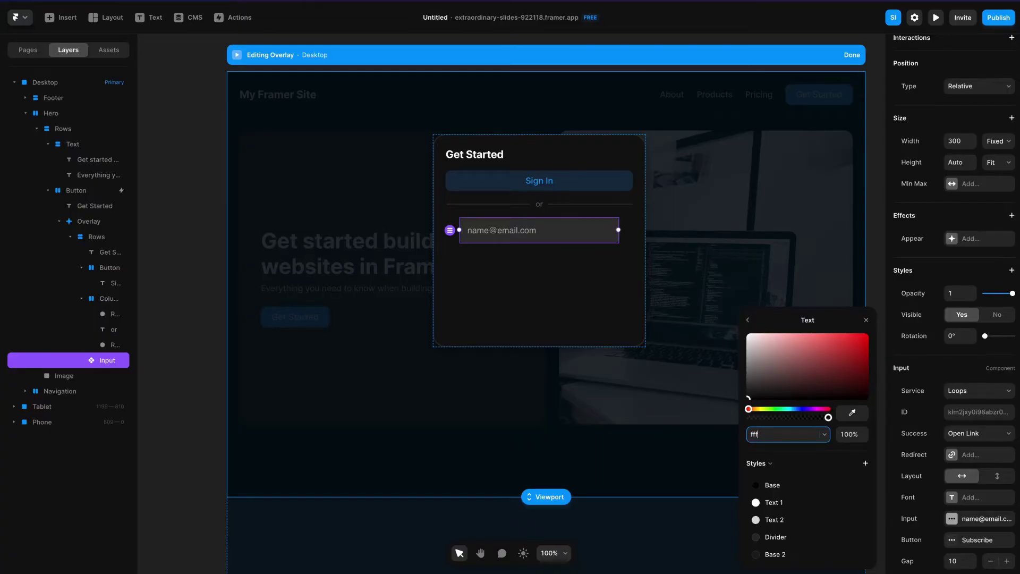
key(Tab)
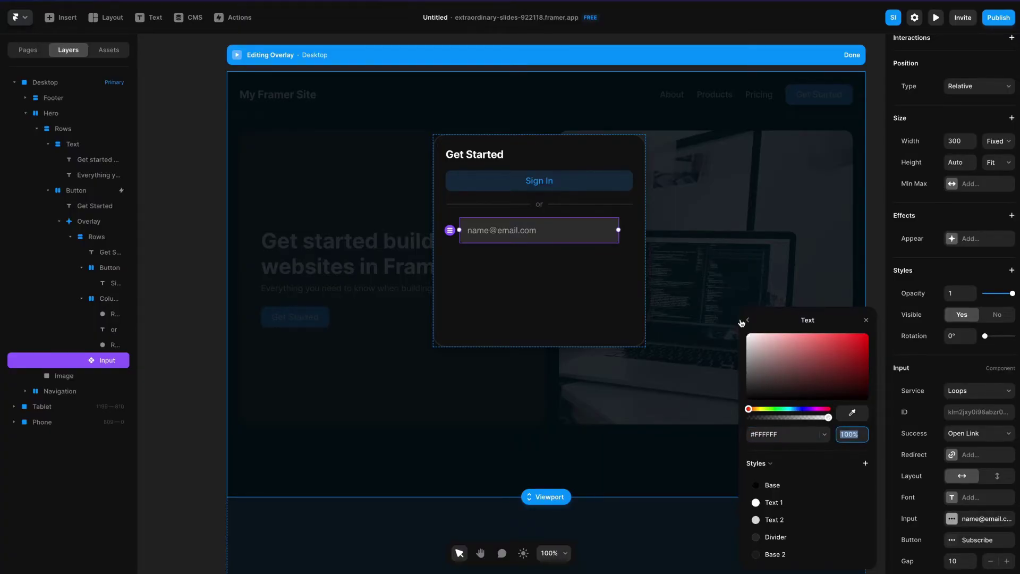
click(747, 321)
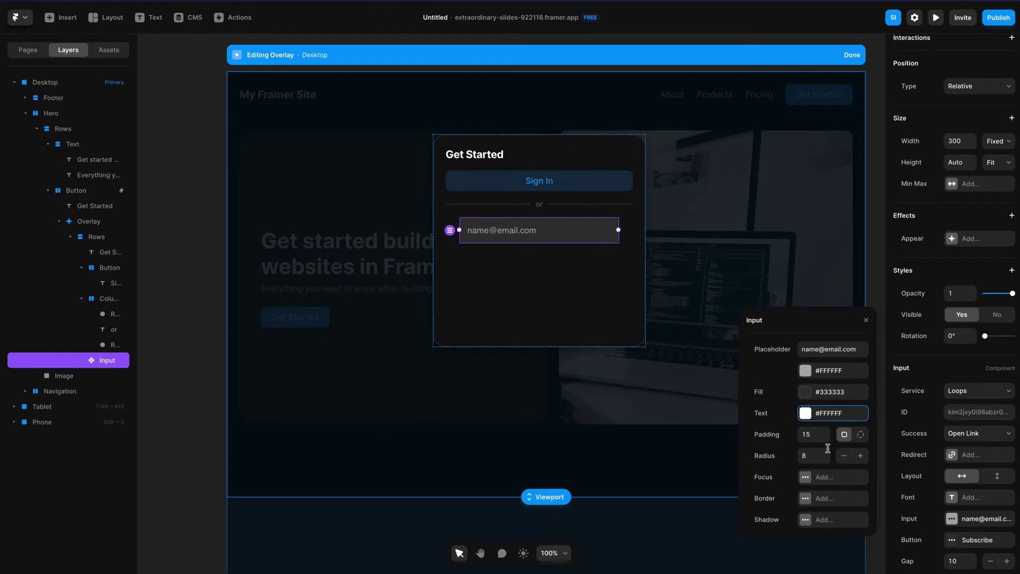
- Give the input per-side padding 12/16/12/16, corner radius 10, and Fill width
click(860, 434)
text(12)
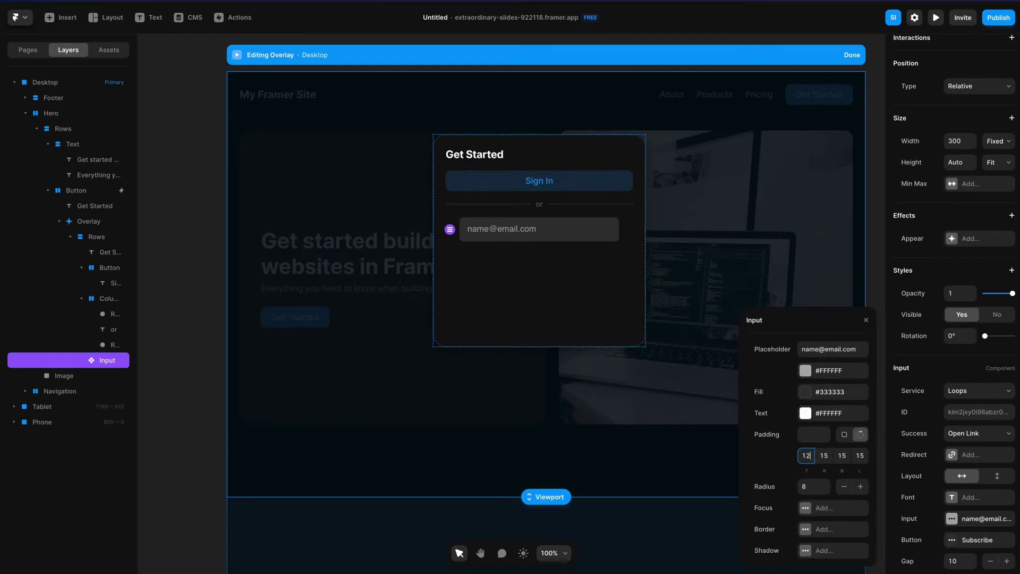
key(Tab)
text(16)
key(Tab)
text(12)
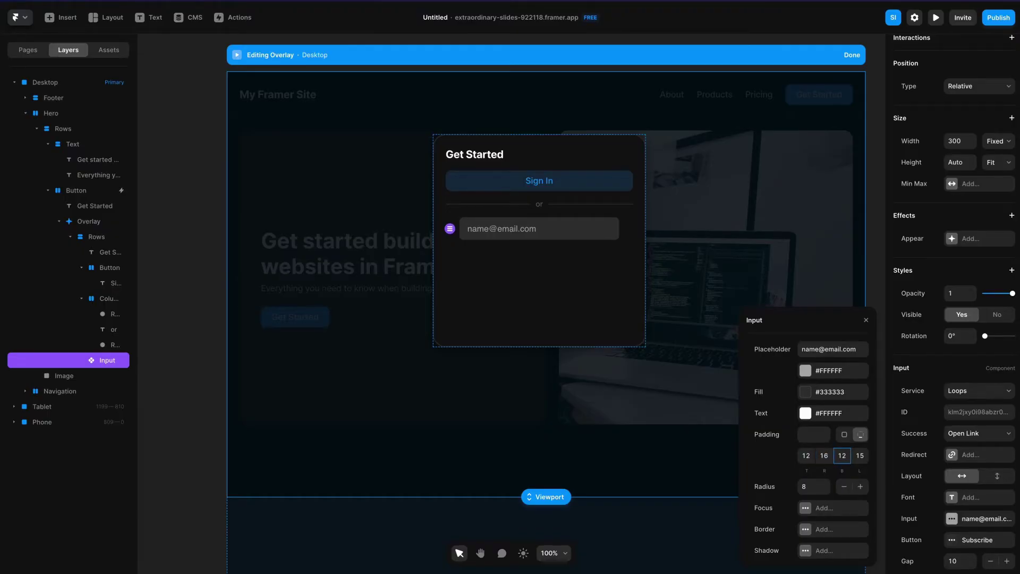
key(Tab)
text(16)
click(818, 485)
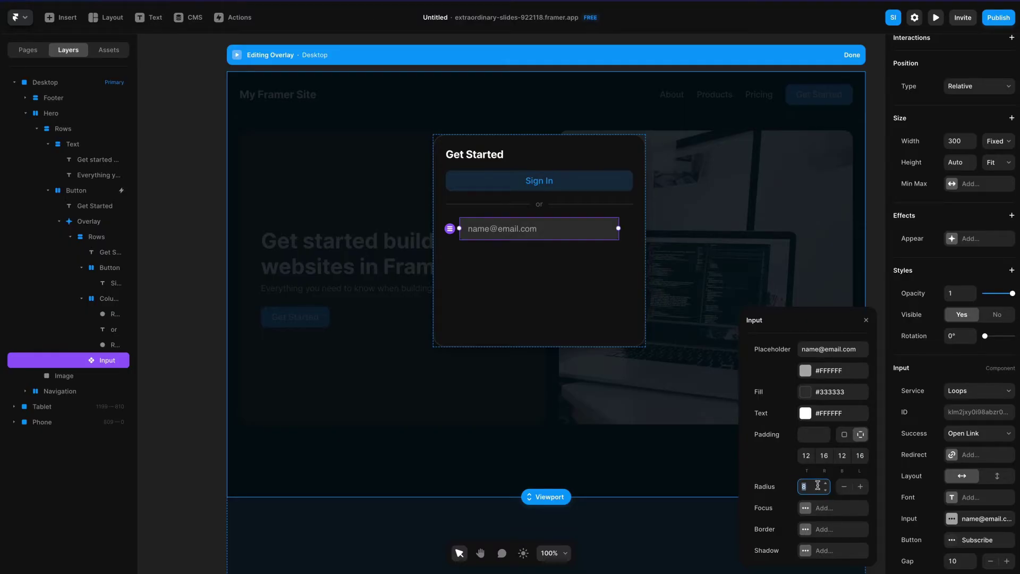
text(10)
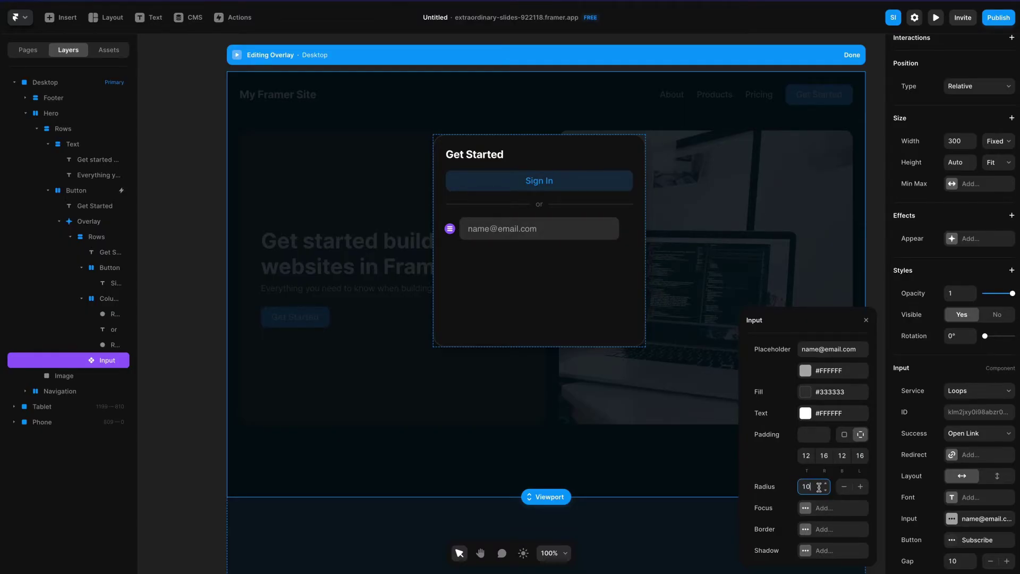
click(1001, 142)
click(1000, 164)
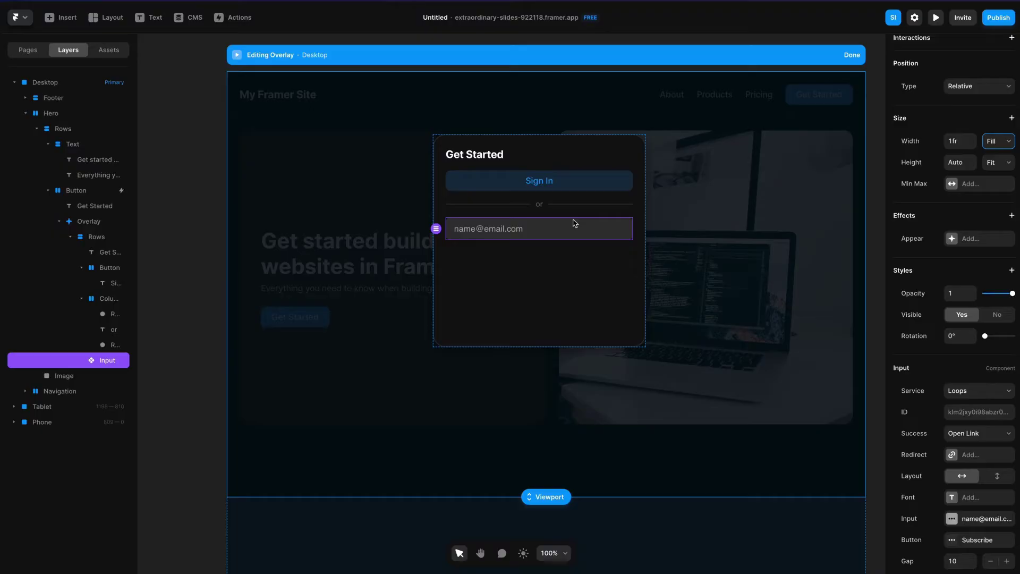
- Set the input's placeholder to 'First name', then duplicate it as 'Last name' and 'Email' fields
click(951, 518)
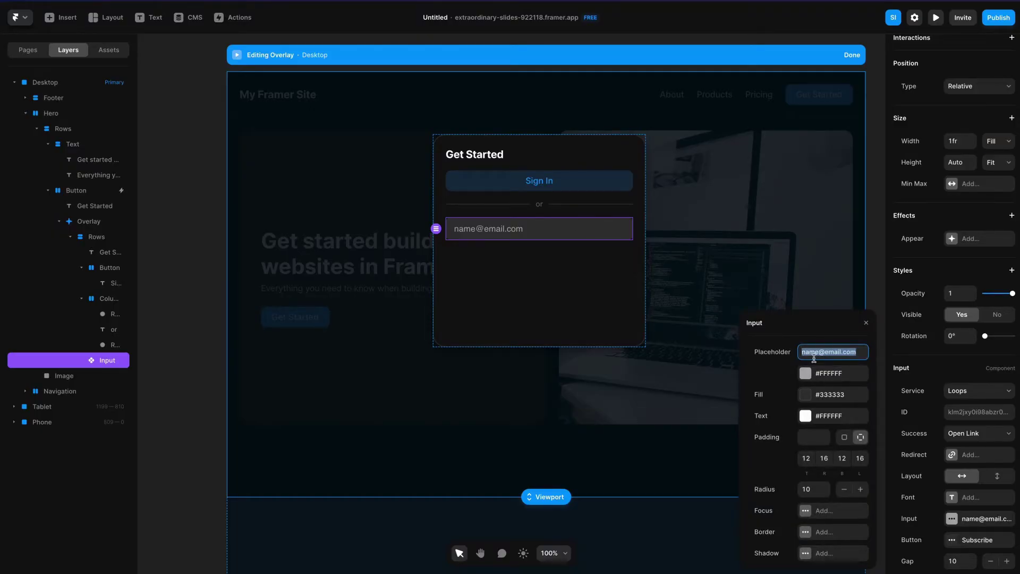
text(First name)
click(627, 244)
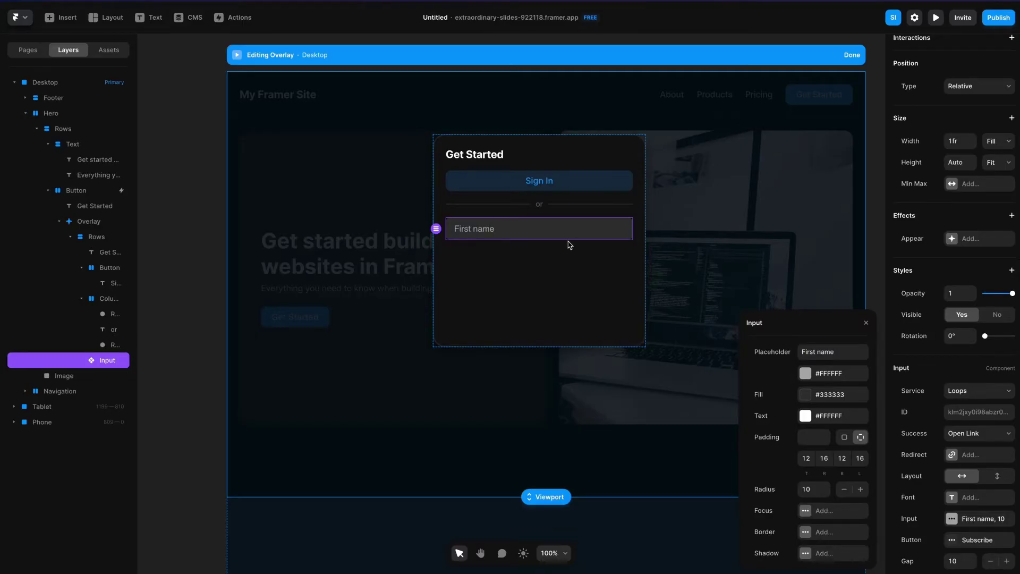
key(super+d)
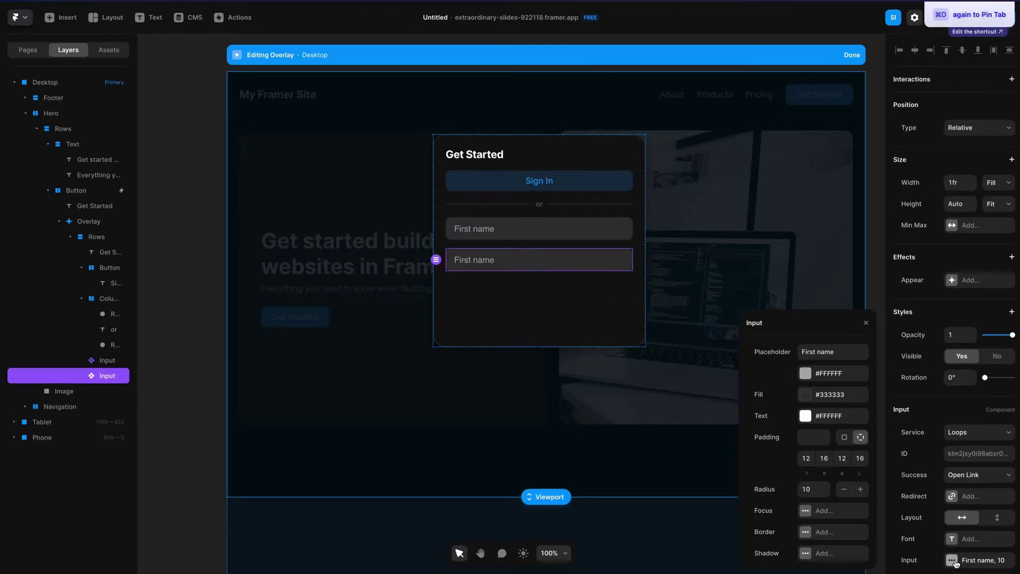
click(803, 351)
text(Last name)
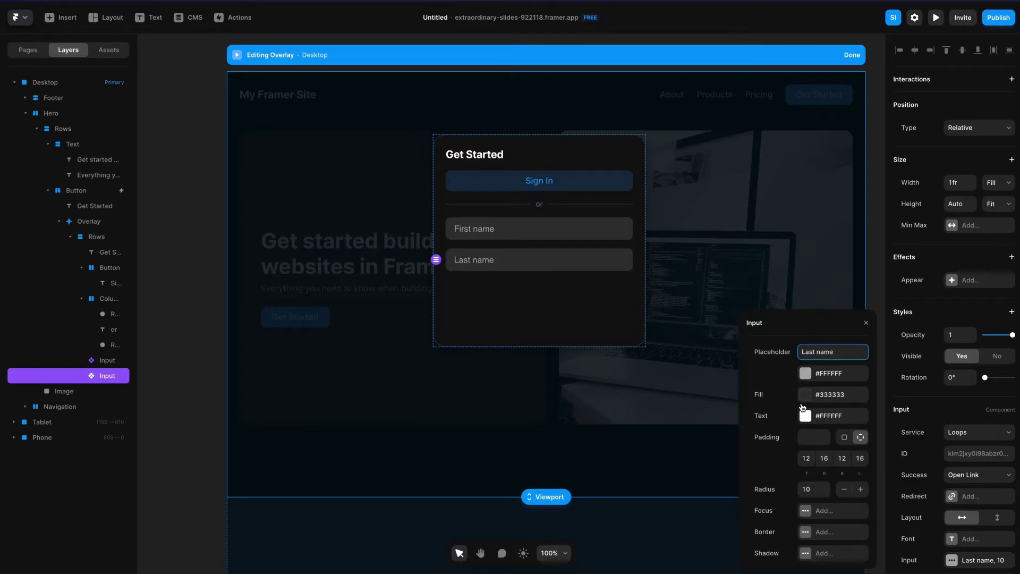
click(603, 268)
key(super+d)
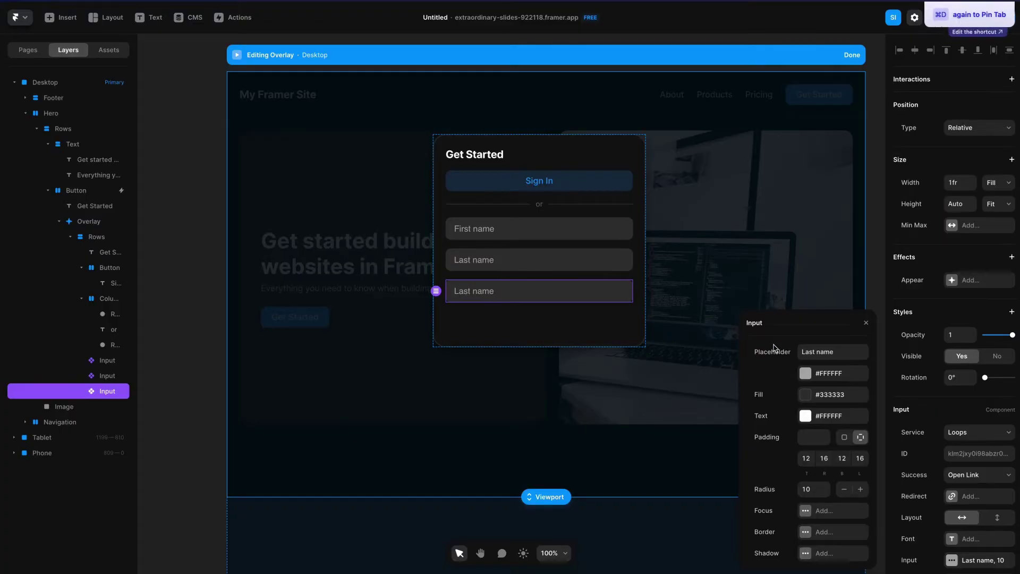
click(805, 351)
text(Email)
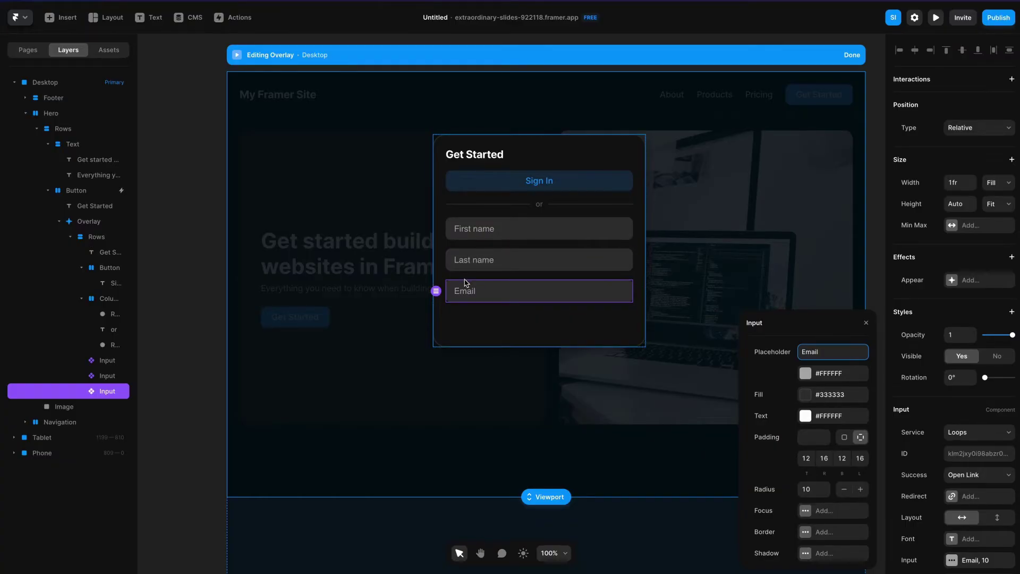
- Duplicate the Sign In button below the fields and relabel the copy 'Create Account'
click(487, 179)
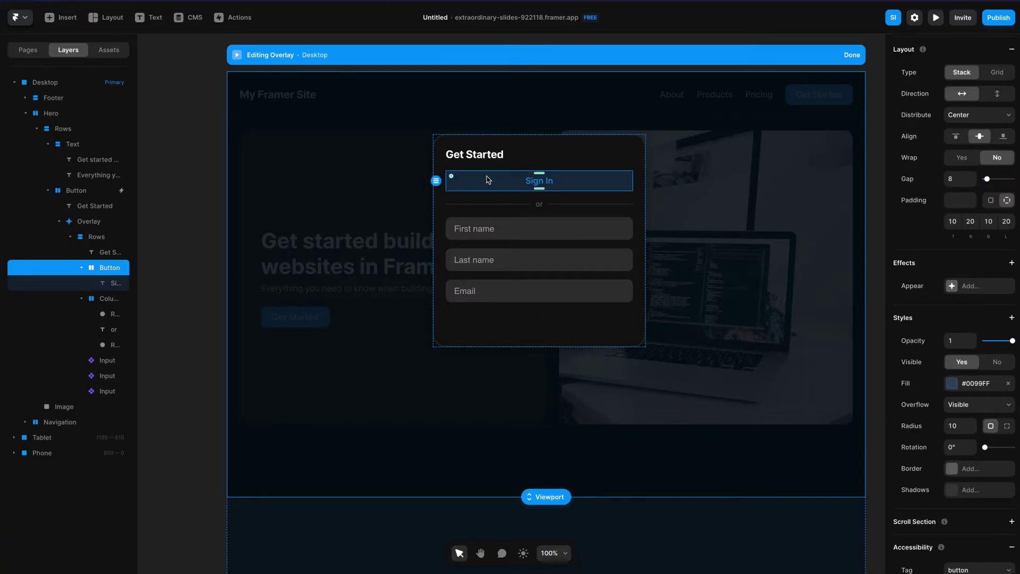
key(super+d)
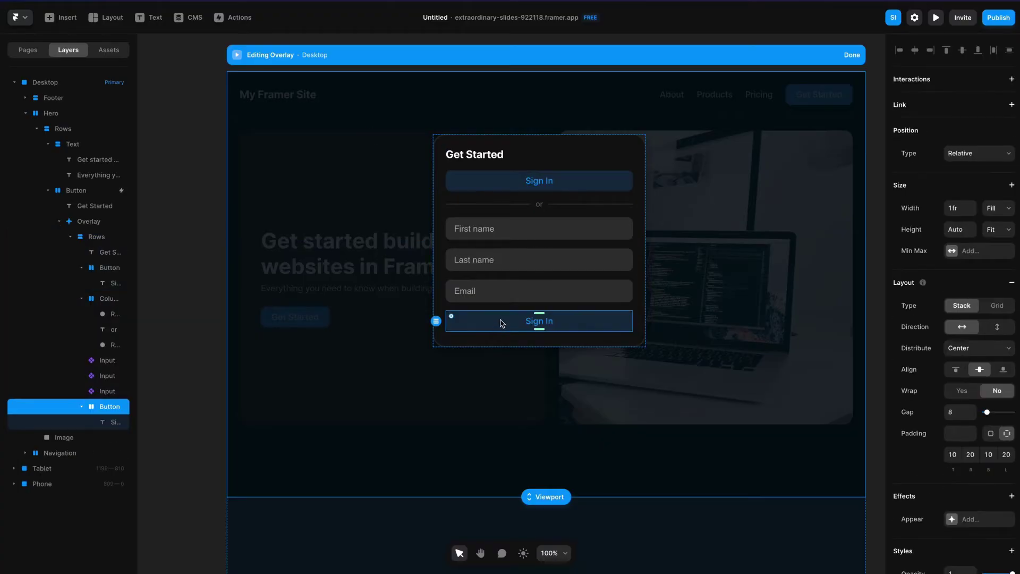
double_click(528, 323)
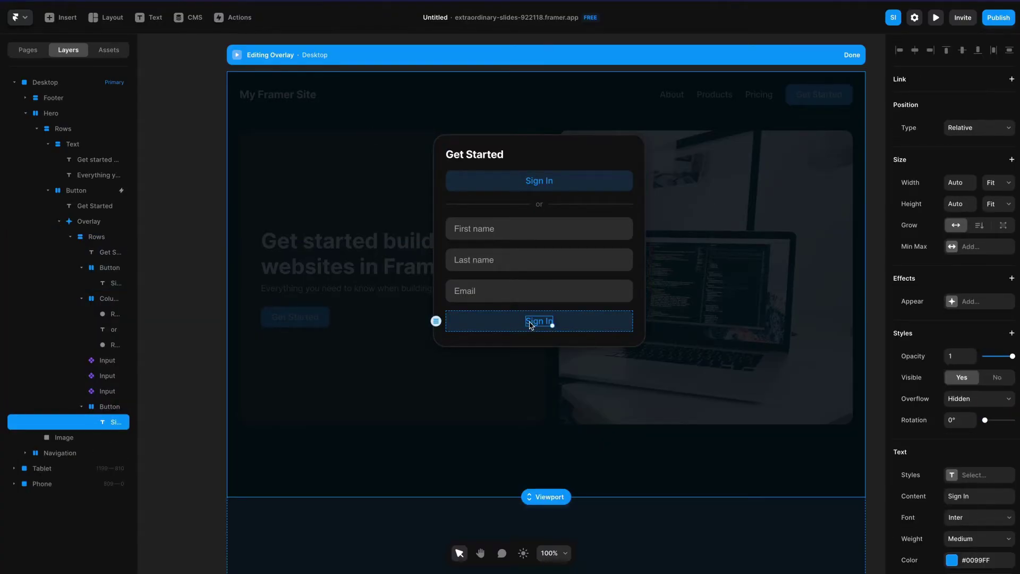
double_click(530, 322)
text(Create A)
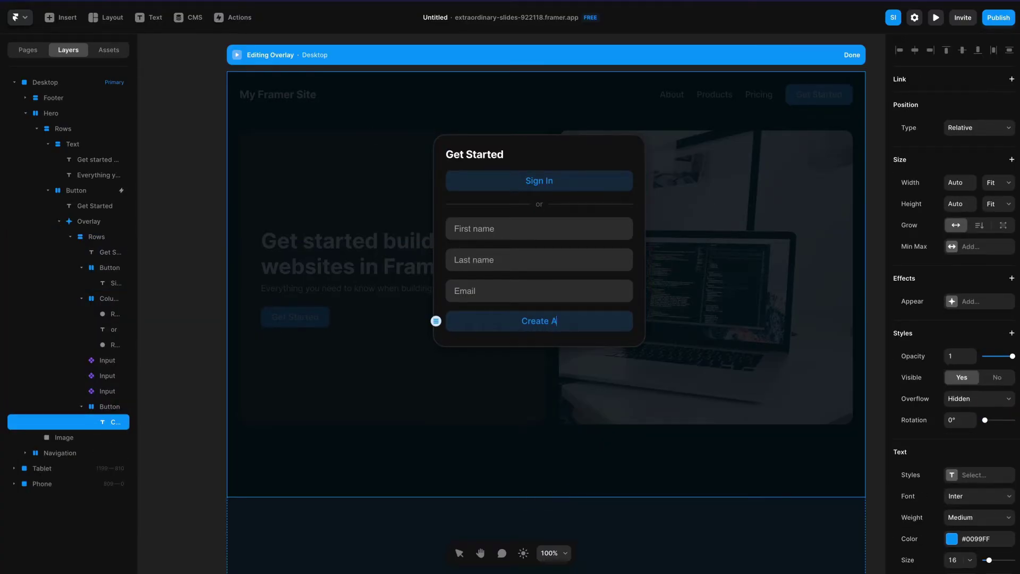
text(ccount)
key(Escape)
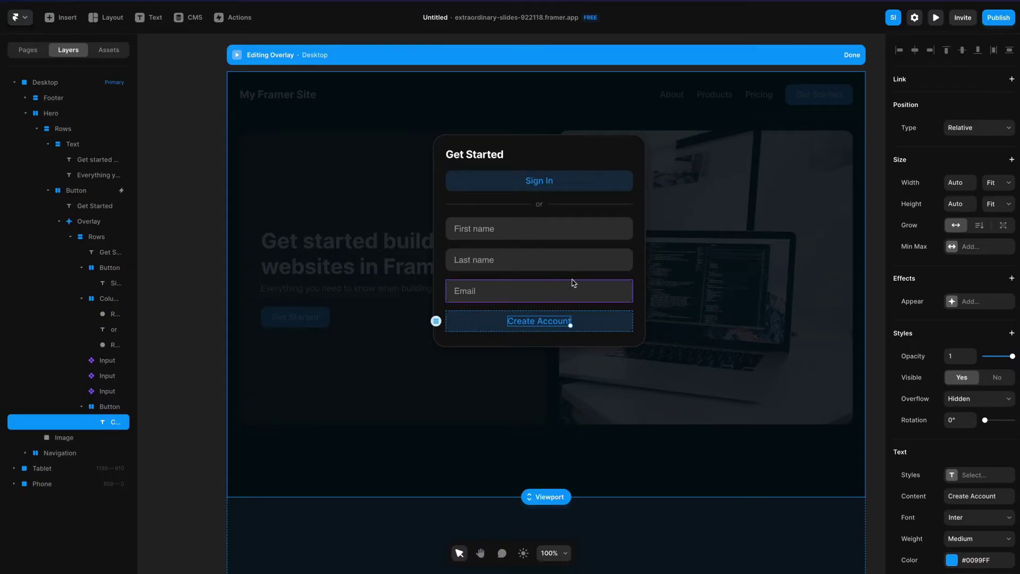
- Give the Create Account button white #FFF text and a bright blue fill at 100% opacity
click(940, 558)
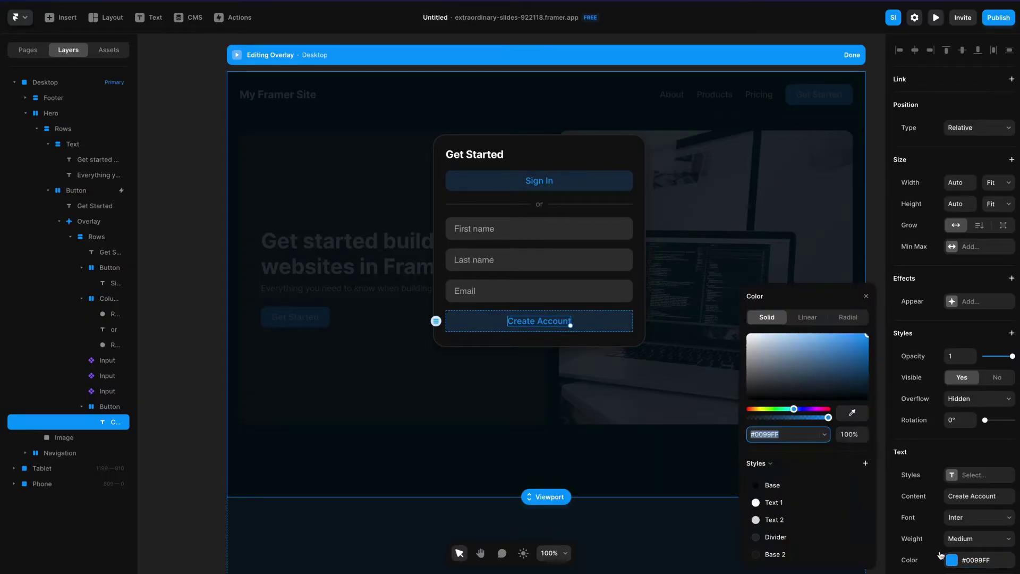
text(fff)
key(Return)
click(603, 321)
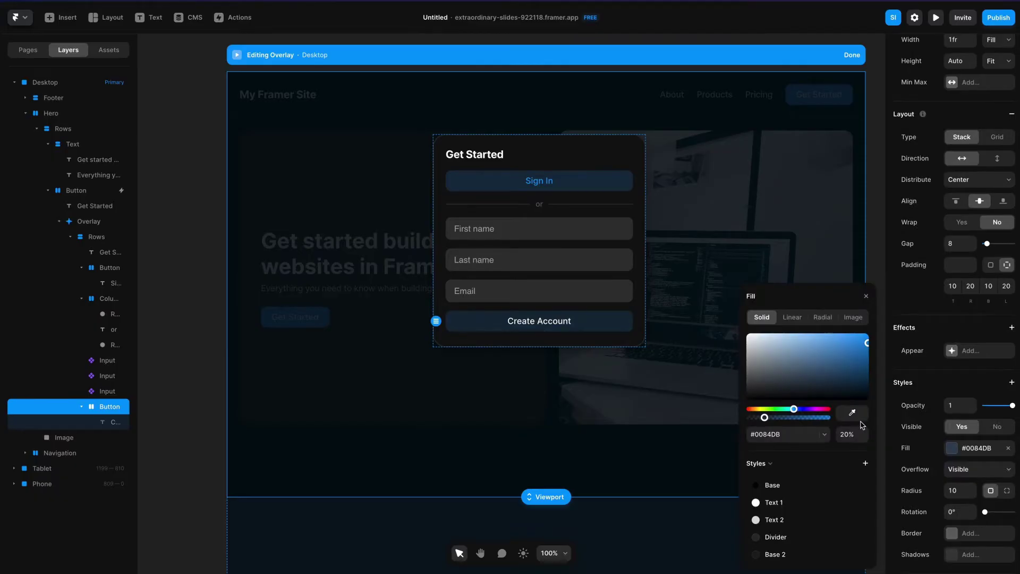
click(852, 434)
text(100)
key(Return)
- Set the card's Rows stack height to Fit and begin the text line below the button
click(566, 152)
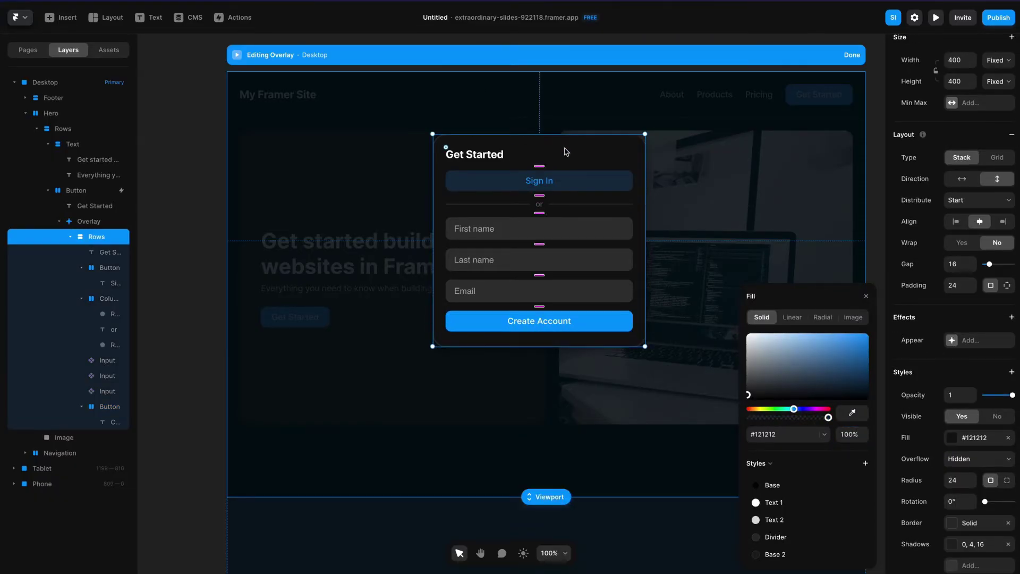
click(540, 204)
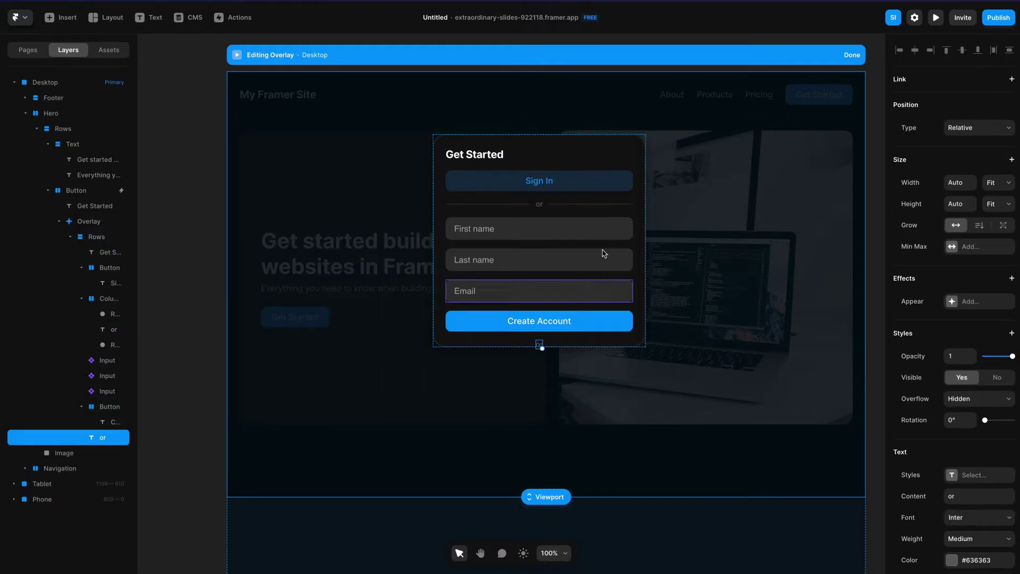
click(622, 143)
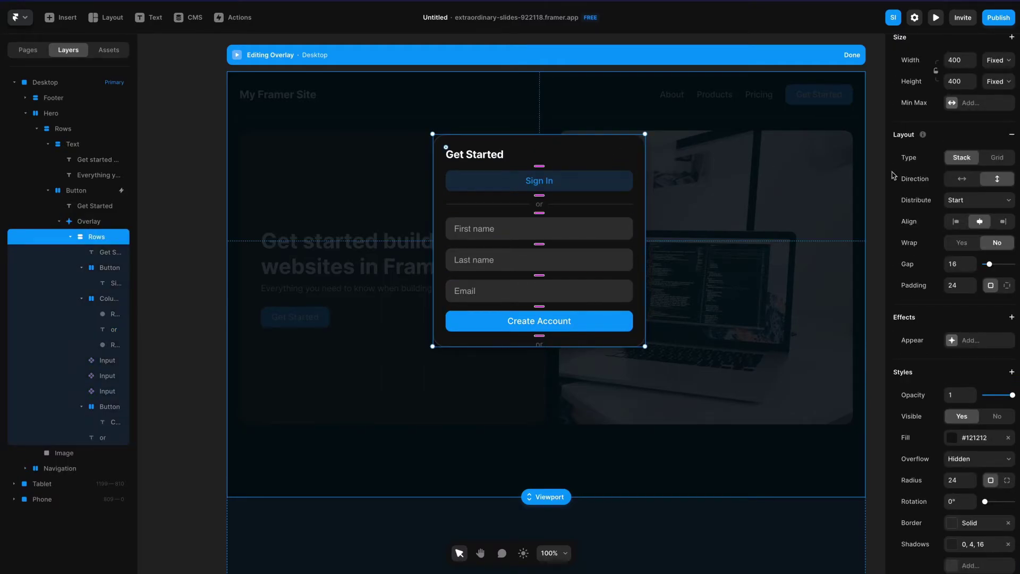
click(1001, 84)
click(996, 119)
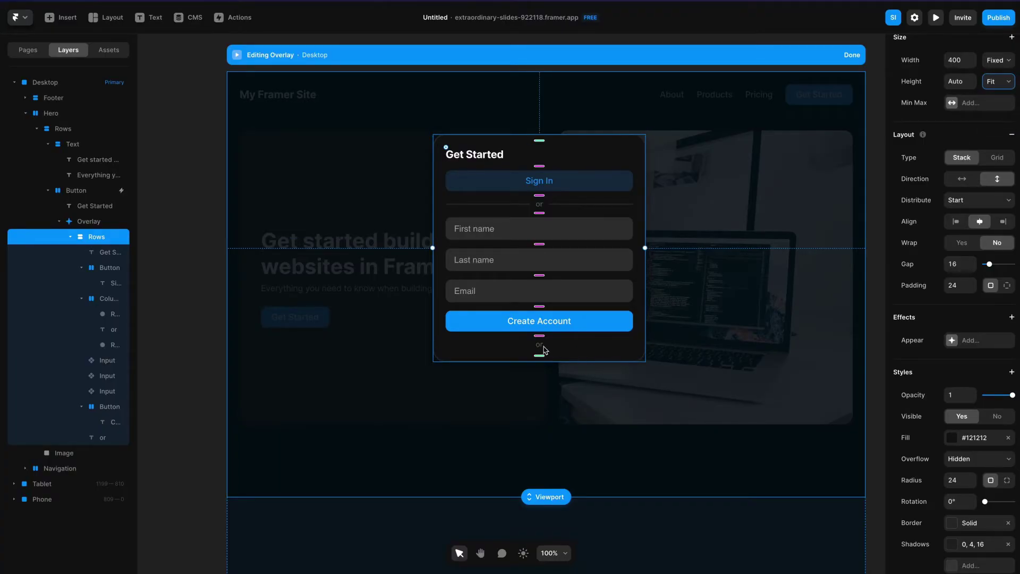
click(544, 349)
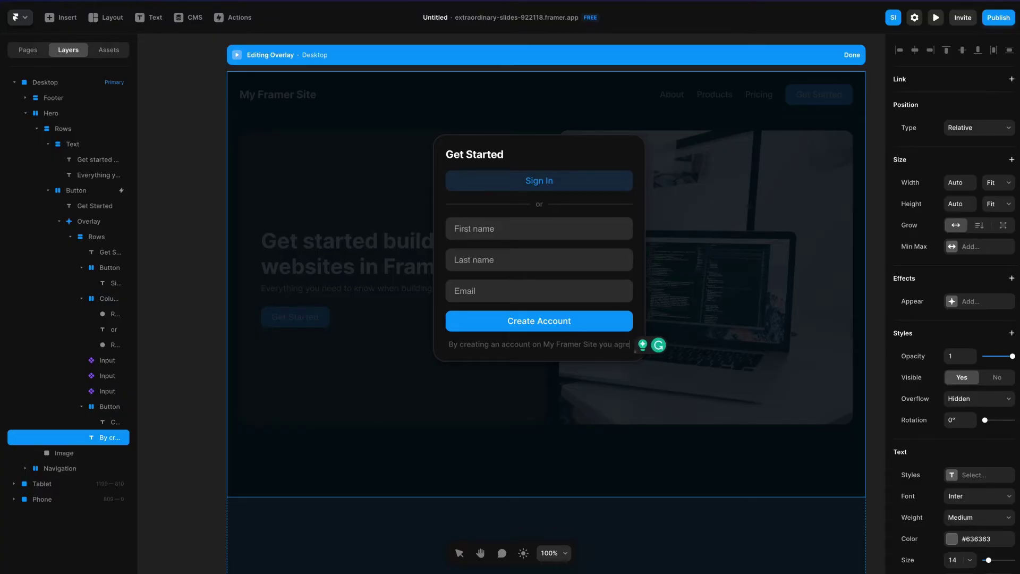
- Finish the agreement text ending 'Terms of Service and Privacy Policy', size 12, Fill width
text(e to the Terms o)
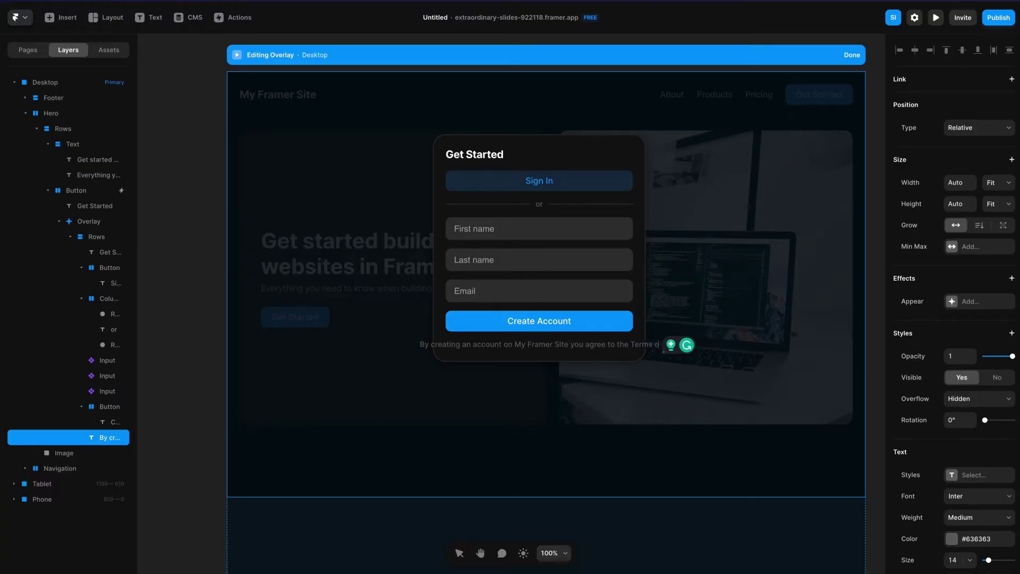
text(f Service and)
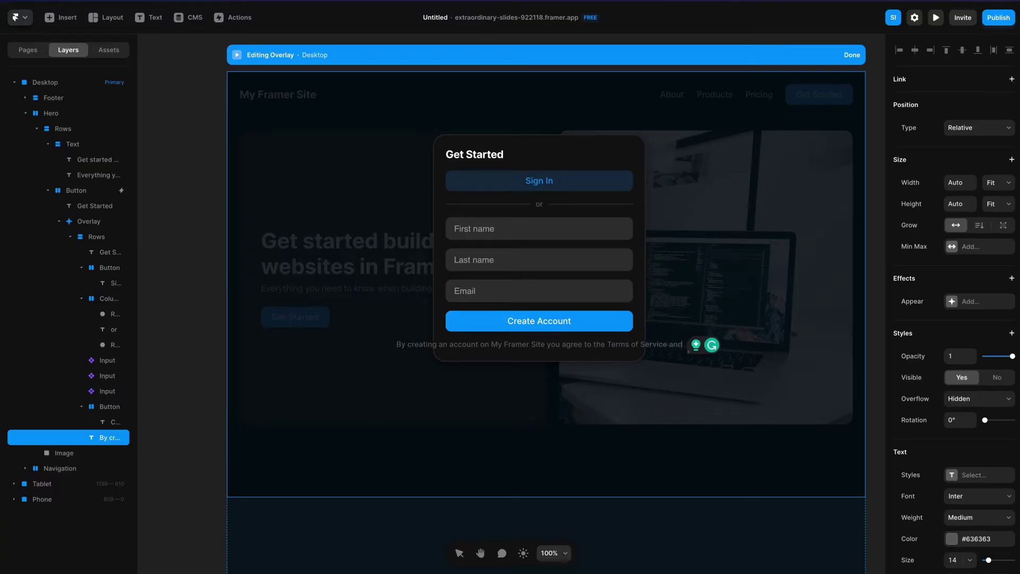
text( Priva)
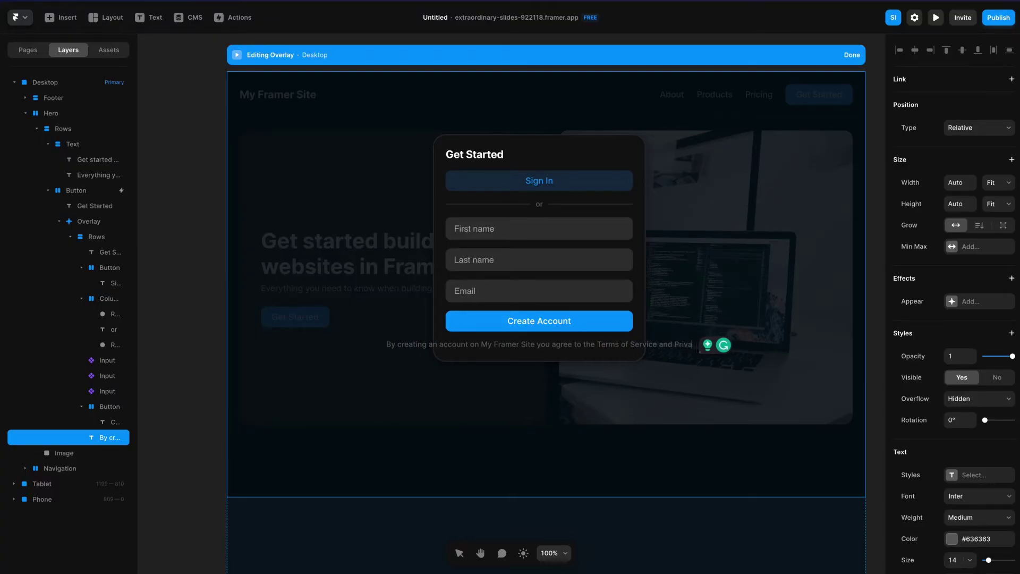
text(cy Policy)
key(Escape)
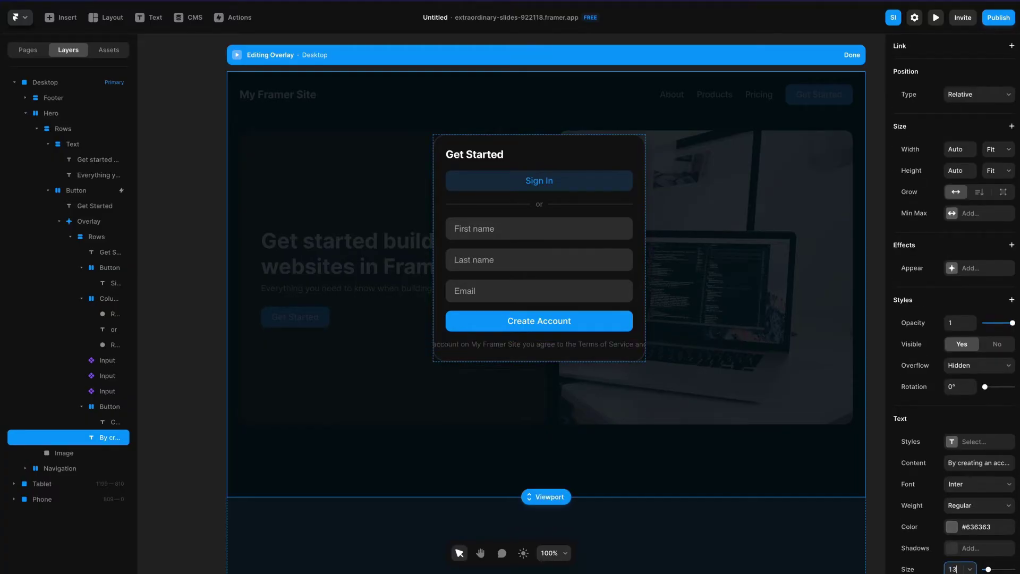
key(Down)
click(992, 151)
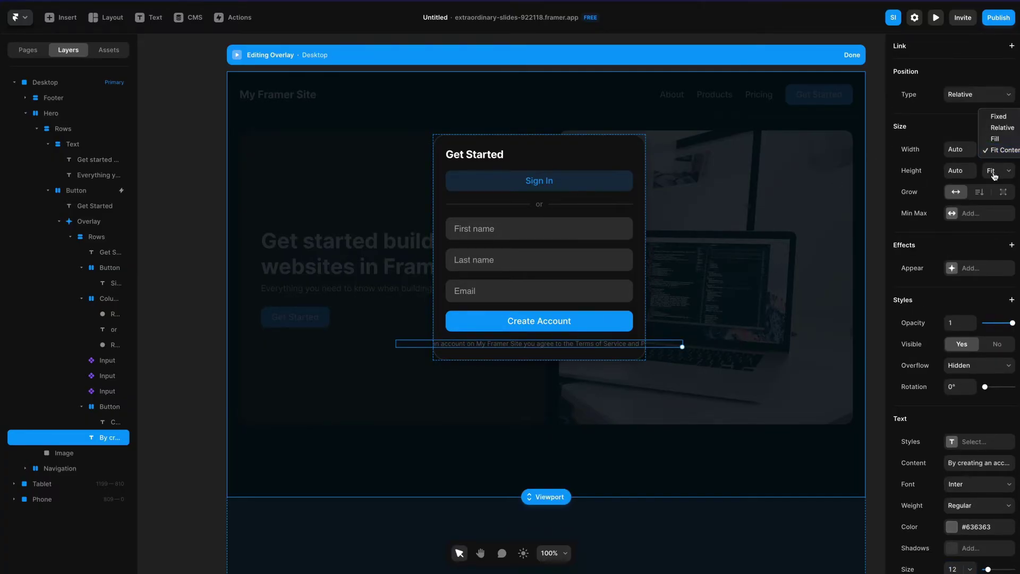
click(995, 136)
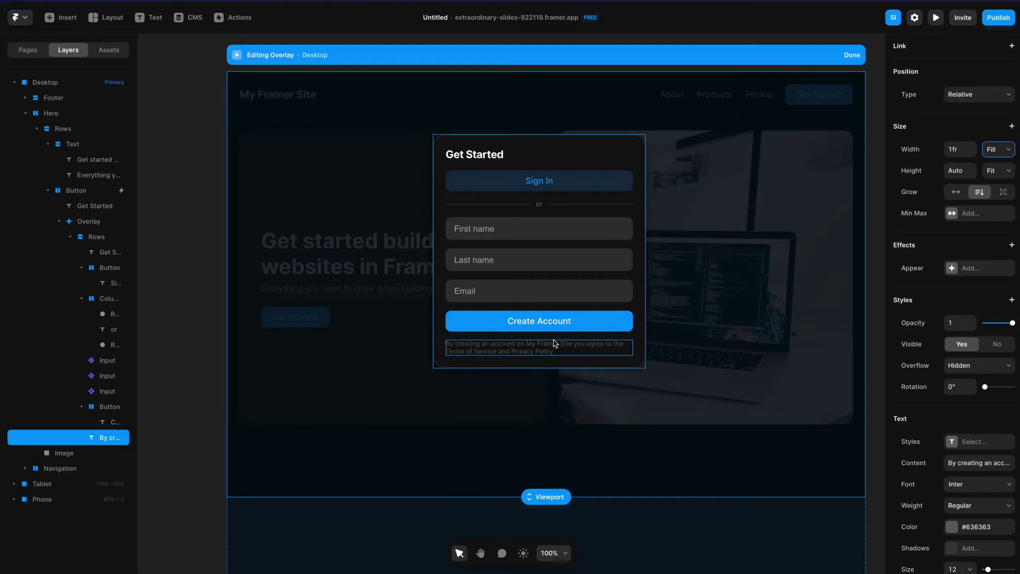
- Colour 'Terms of Service' and 'Privacy Policy' with the Create Account button's blue #0099FF
double_click(493, 350)
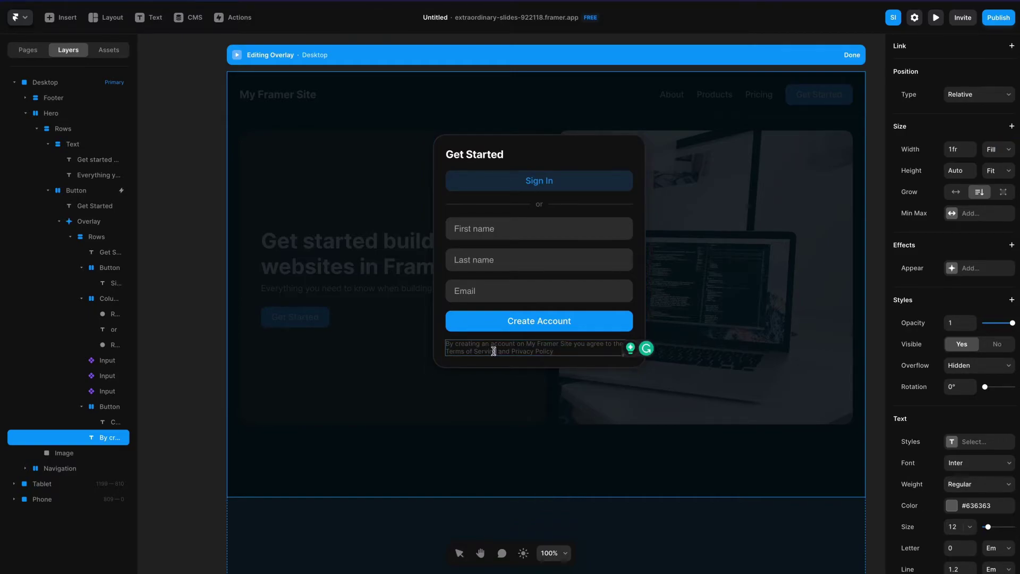
drag(493, 350, 445, 355)
click(951, 505)
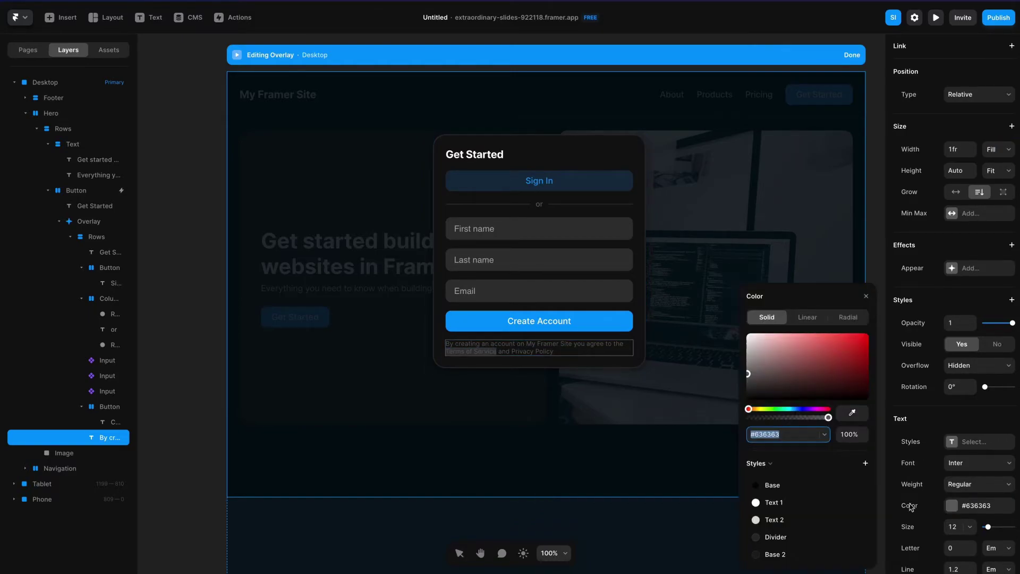
click(852, 412)
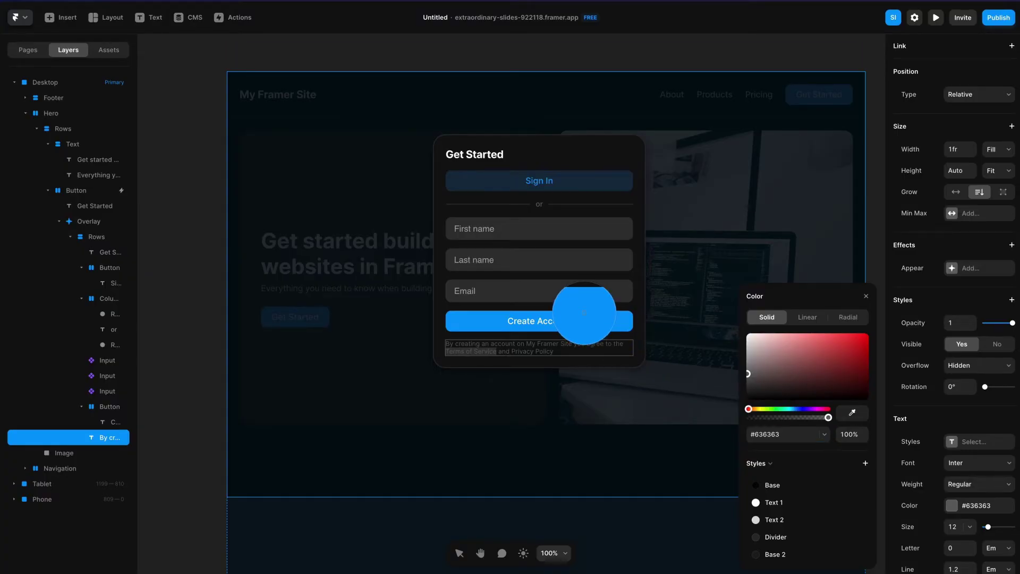
click(585, 315)
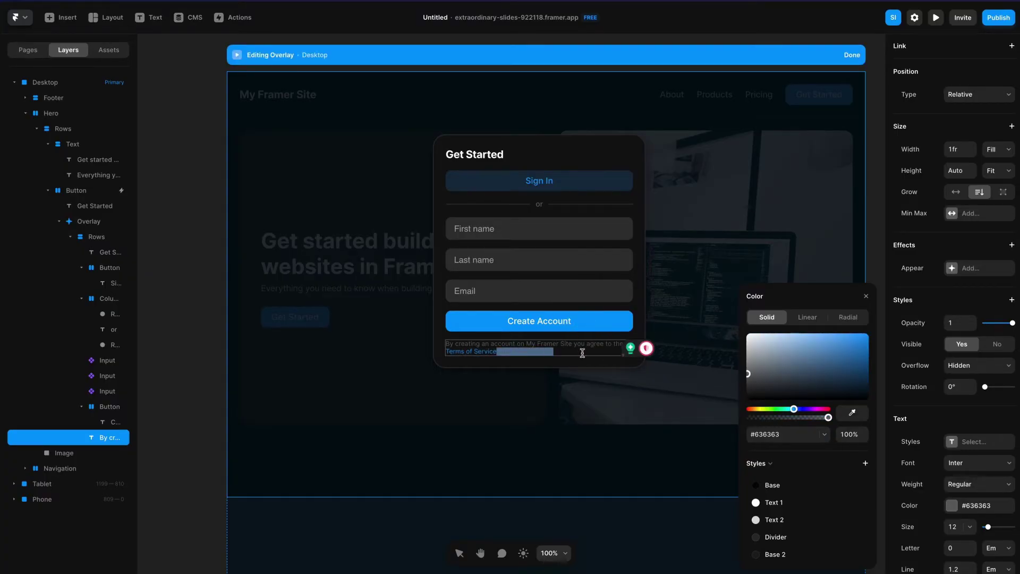
drag(553, 351, 515, 352)
click(852, 412)
click(586, 319)
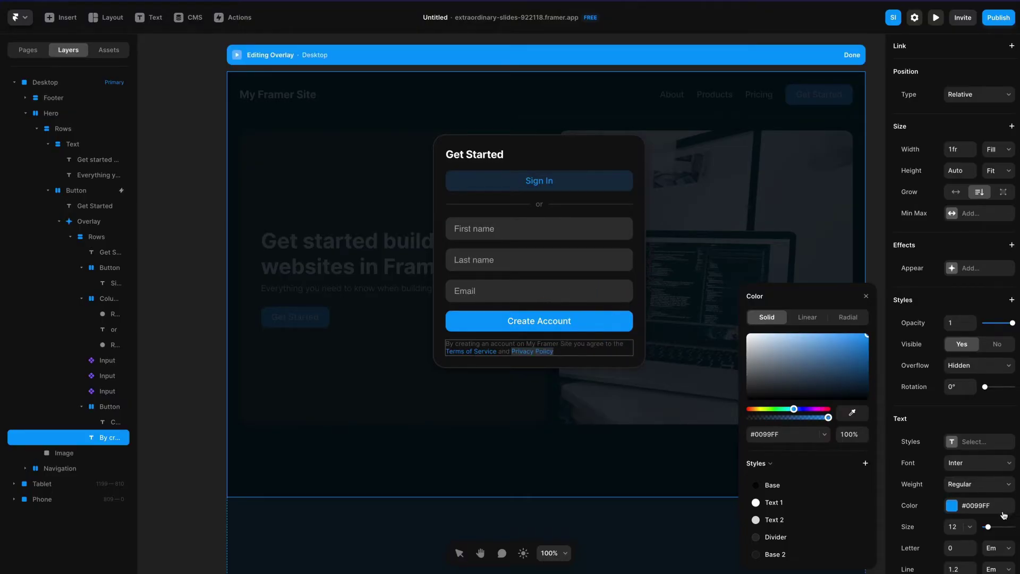
click(956, 567)
key(Escape)
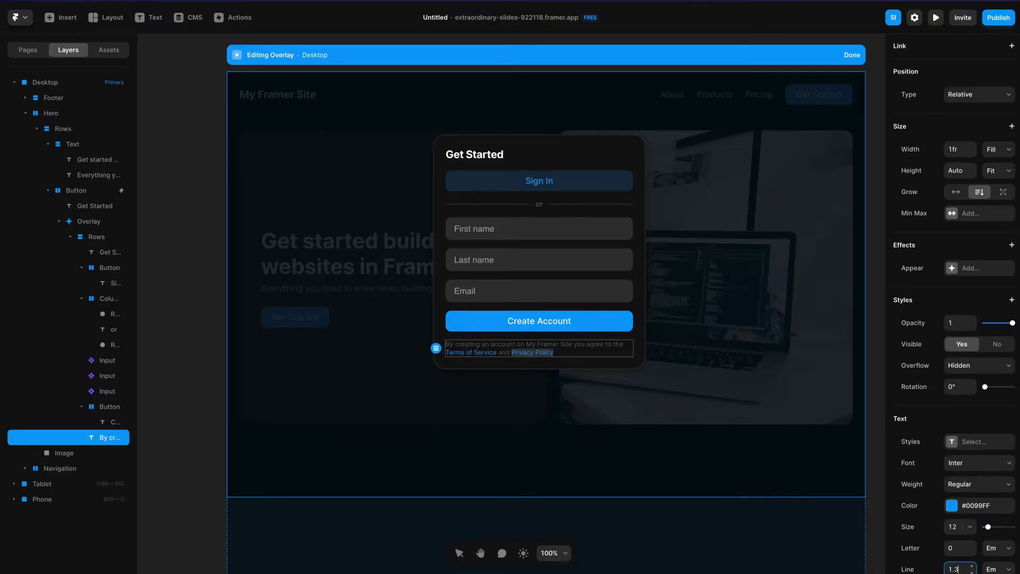
key(Escape)
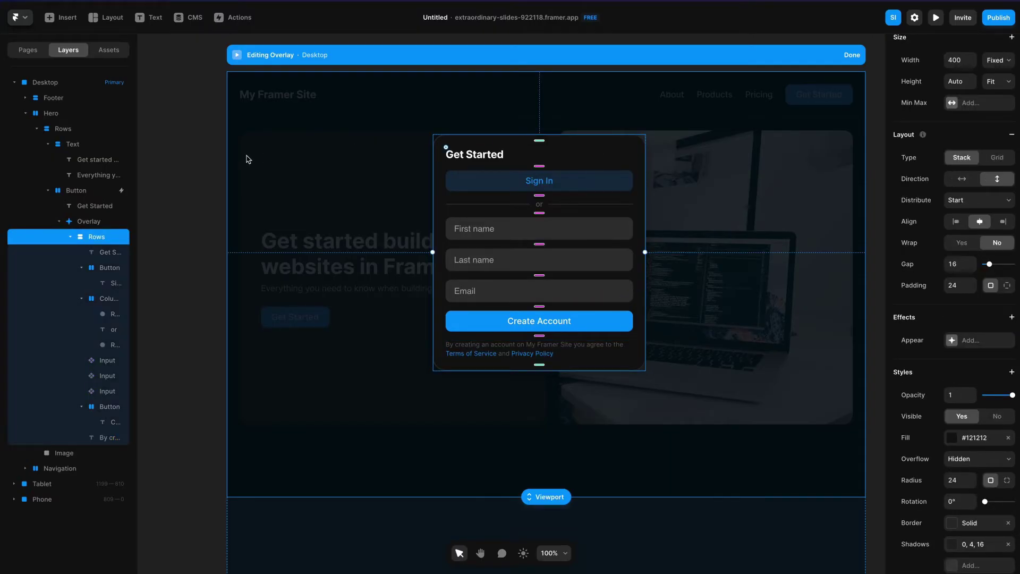
click(202, 154)
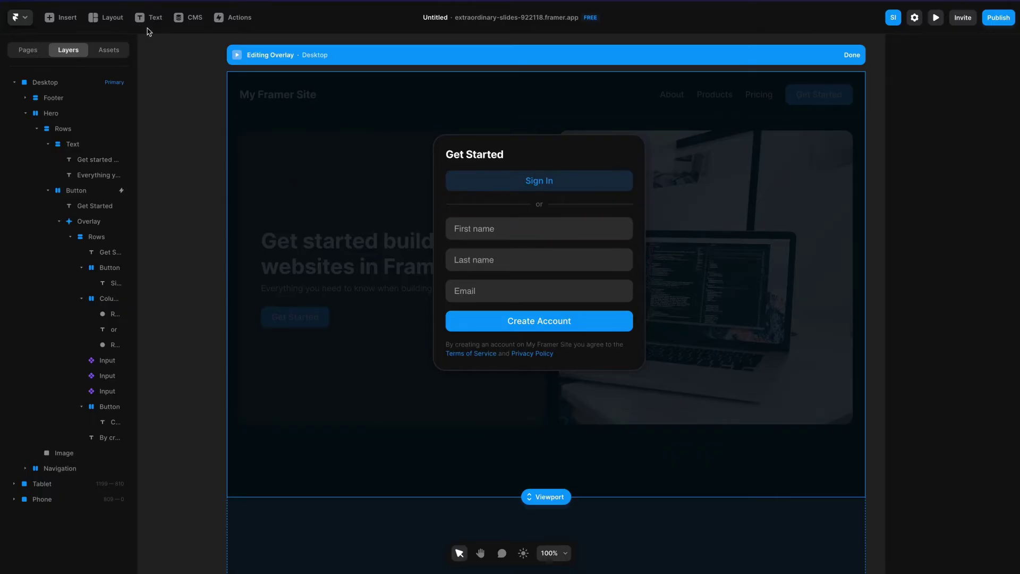
- Insert a Feather icon above the Sign In button and size it 20×20
click(63, 19)
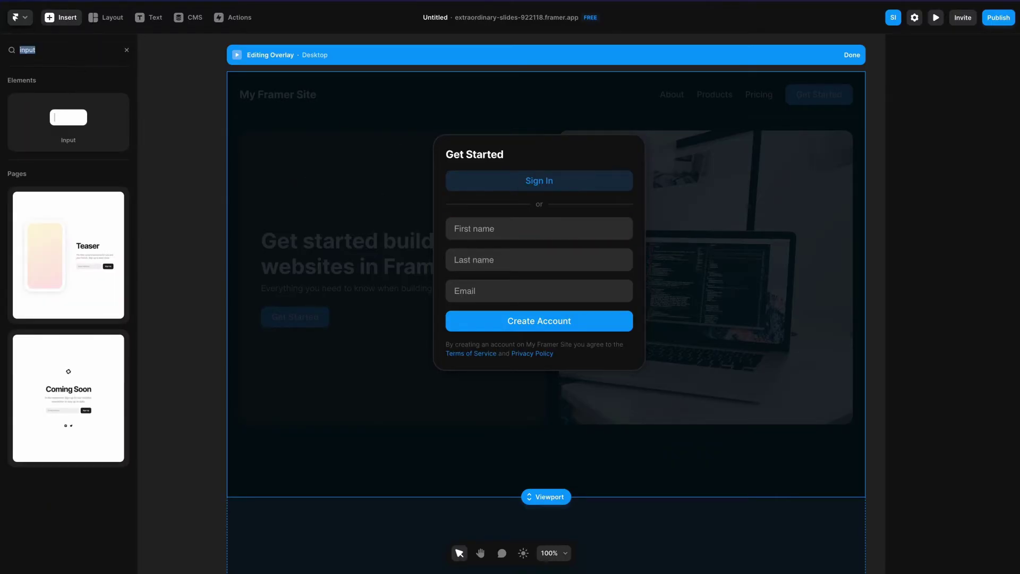
text(icon)
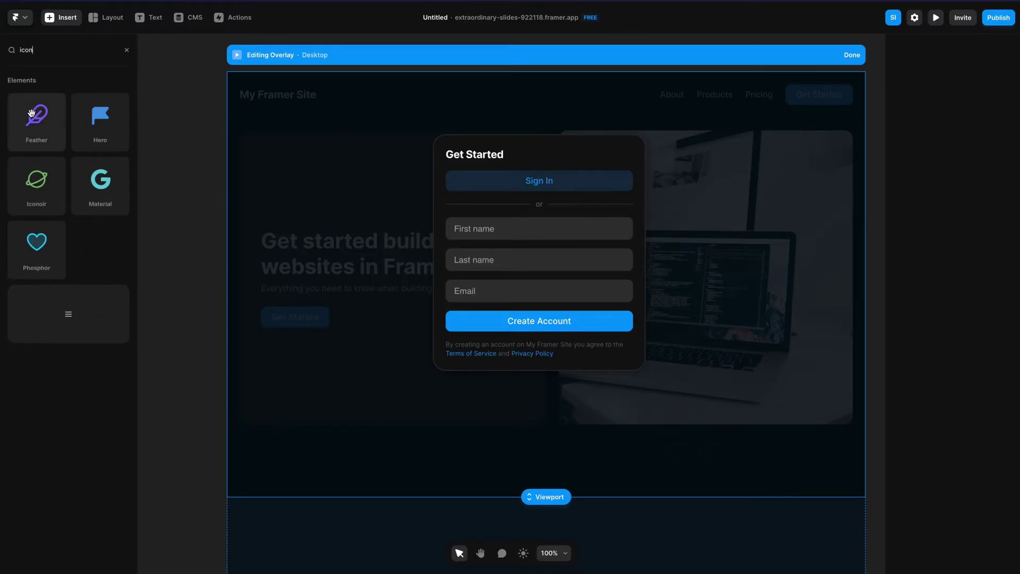
drag(31, 113, 534, 178)
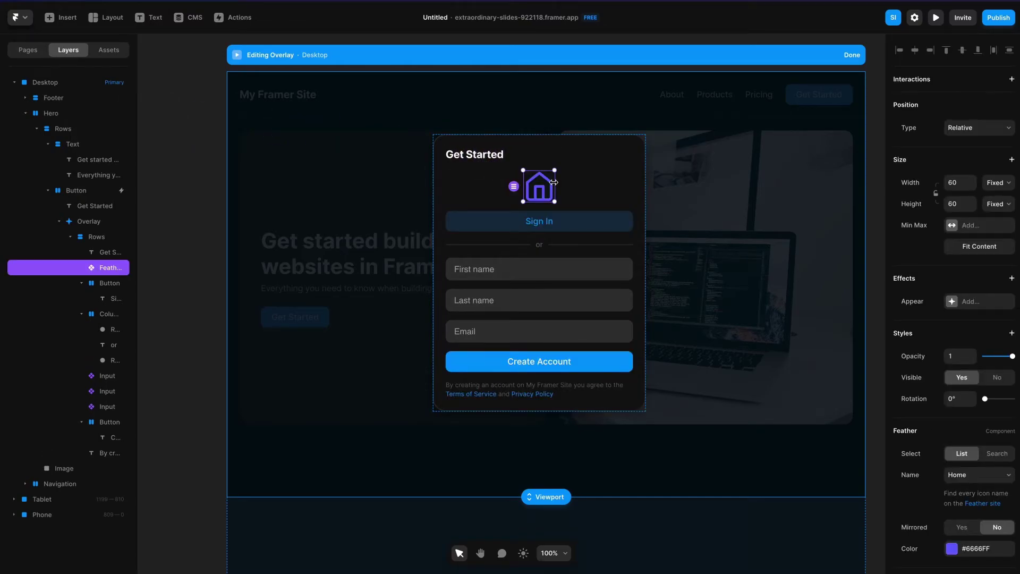
click(961, 187)
text(20)
key(Tab)
key(Tab)
text(20)
key(Tab)
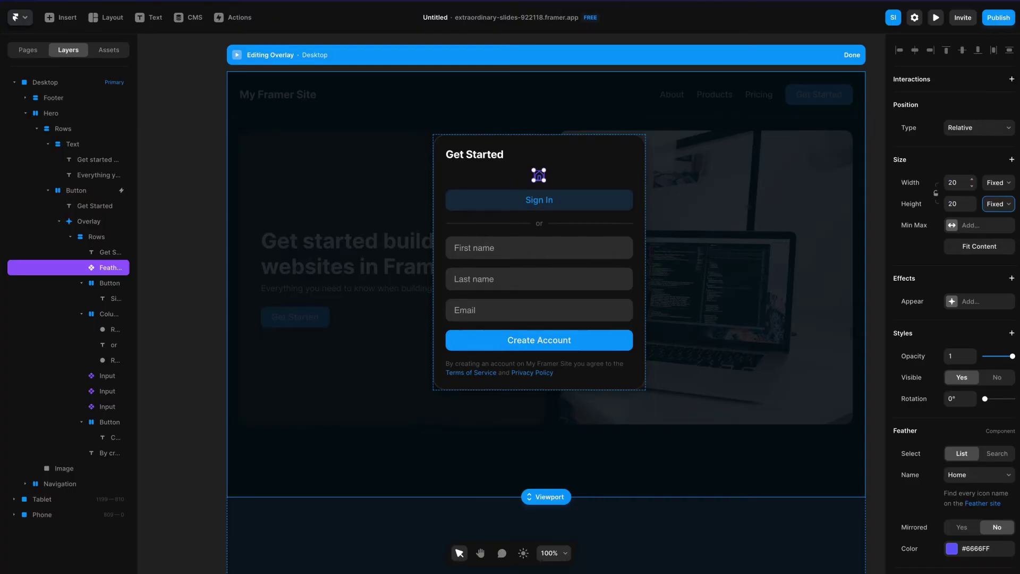
- Switch the Feather icon to 'X' and colour it white
click(955, 478)
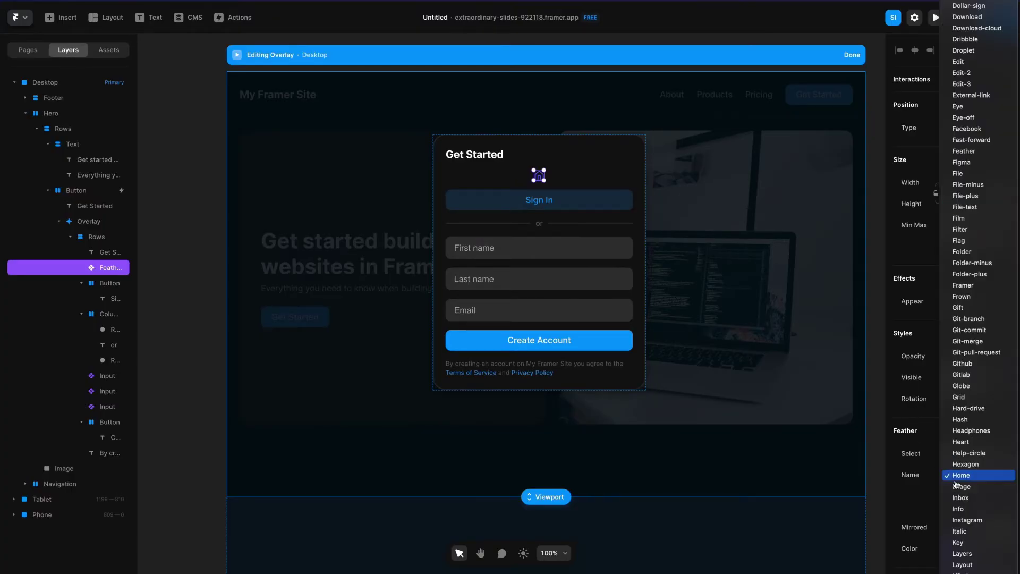
scroll(956, 482, down, 15)
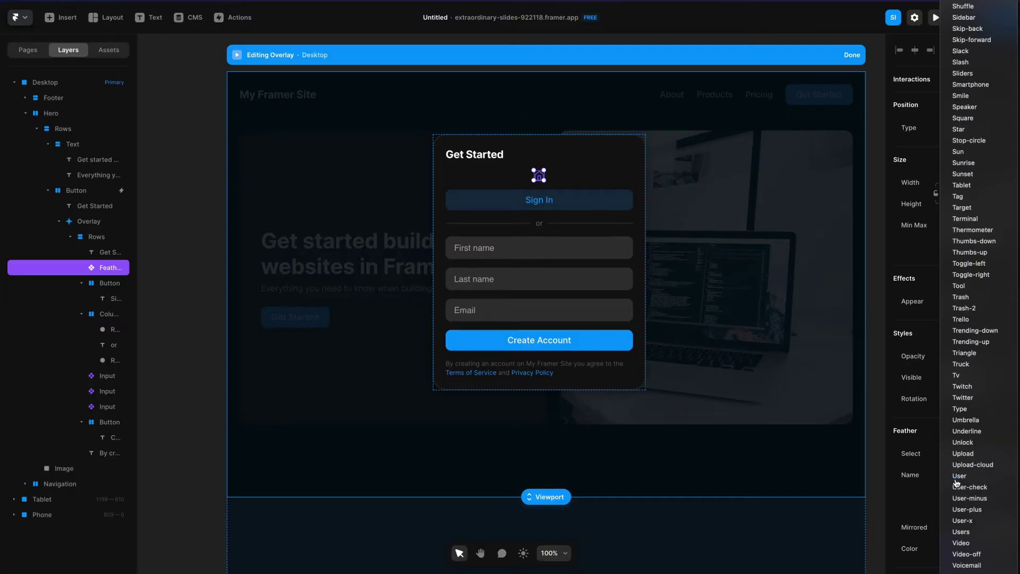
scroll(956, 482, down, 3)
click(956, 482)
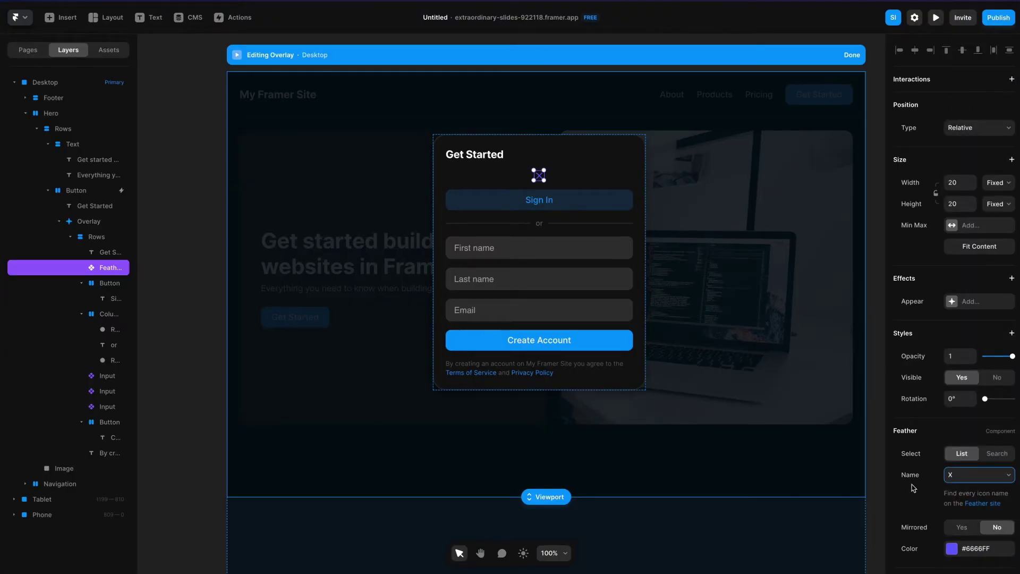
click(971, 551)
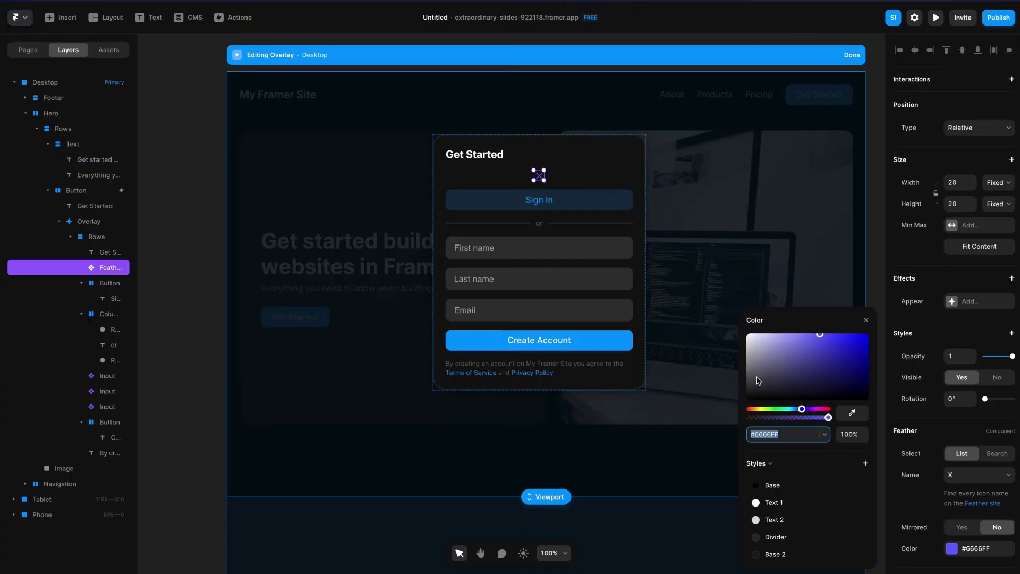
drag(758, 380, 676, 266)
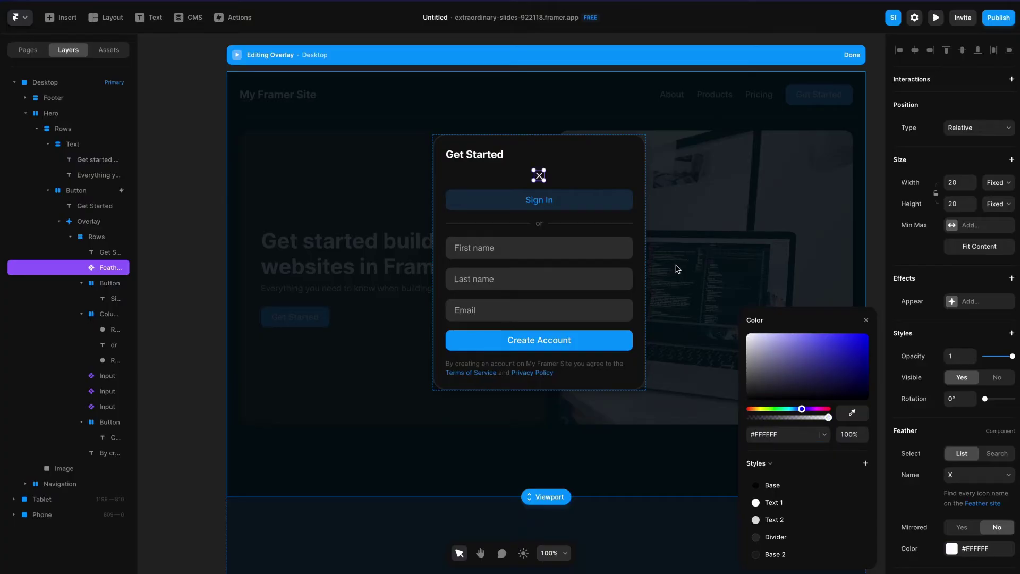
- Wrap the X icon in a stack filled with the inputs' dark grey #333333
right_click(99, 272)
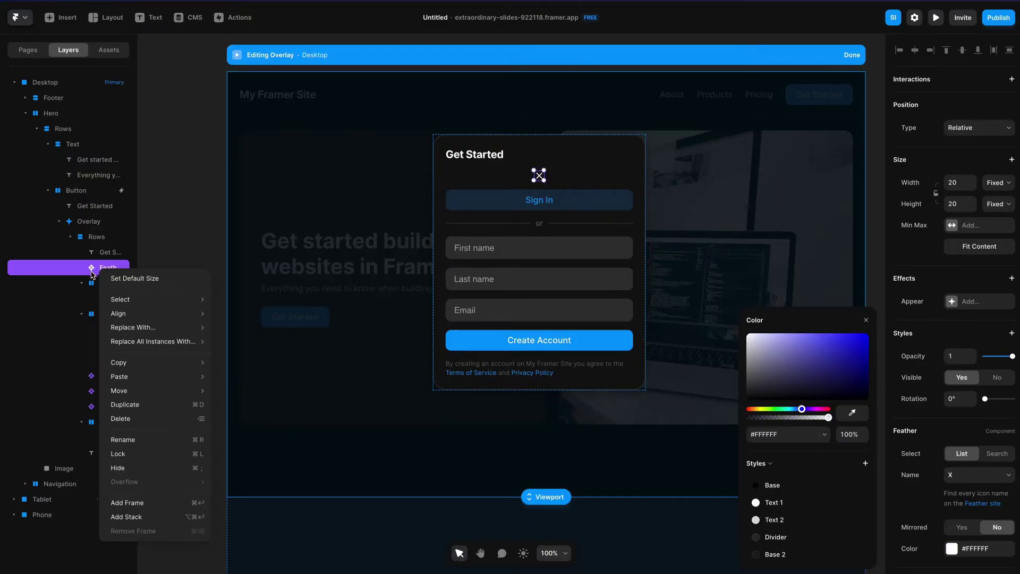
click(158, 516)
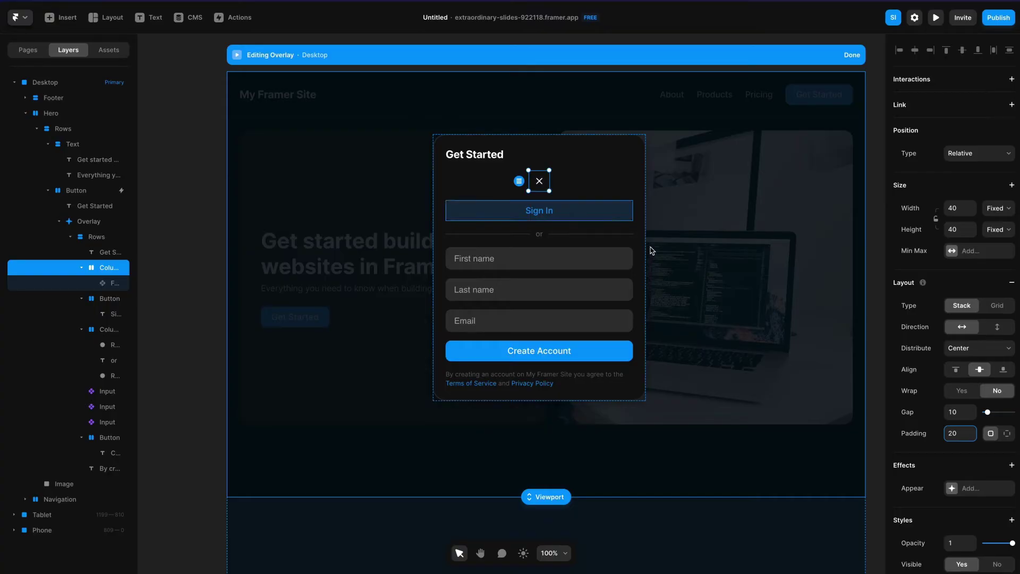
scroll(951, 459, down, 1)
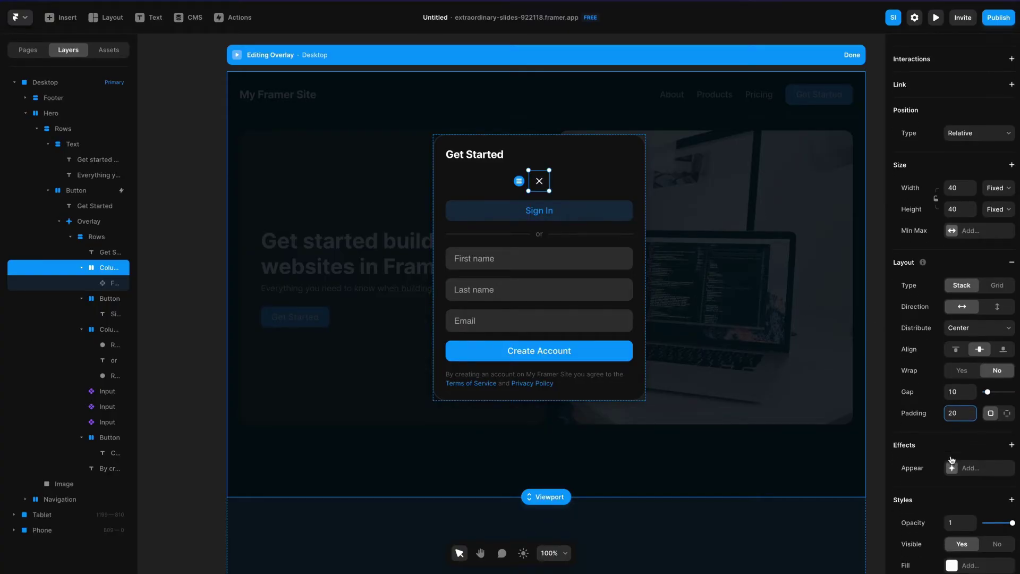
click(952, 535)
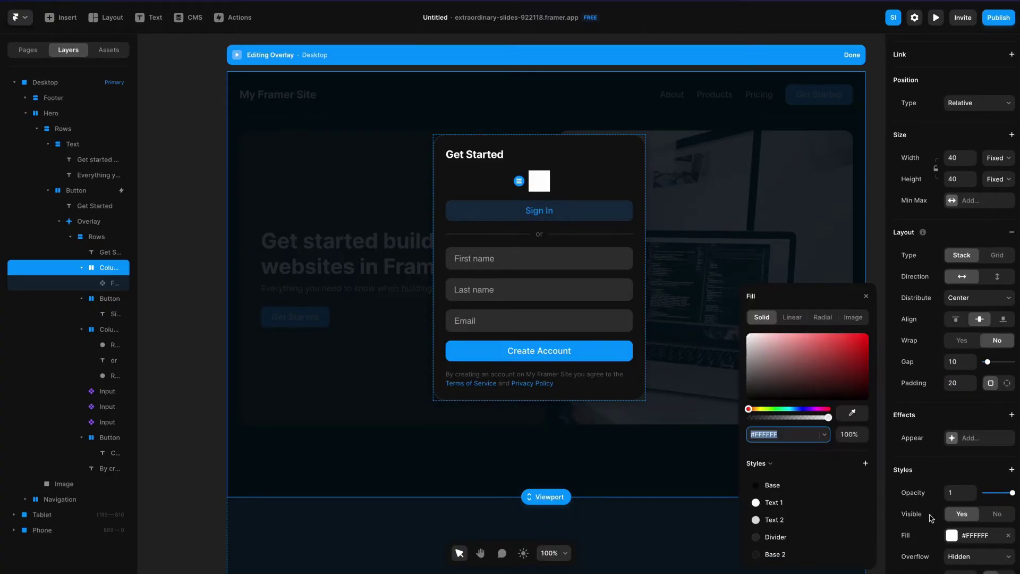
click(851, 413)
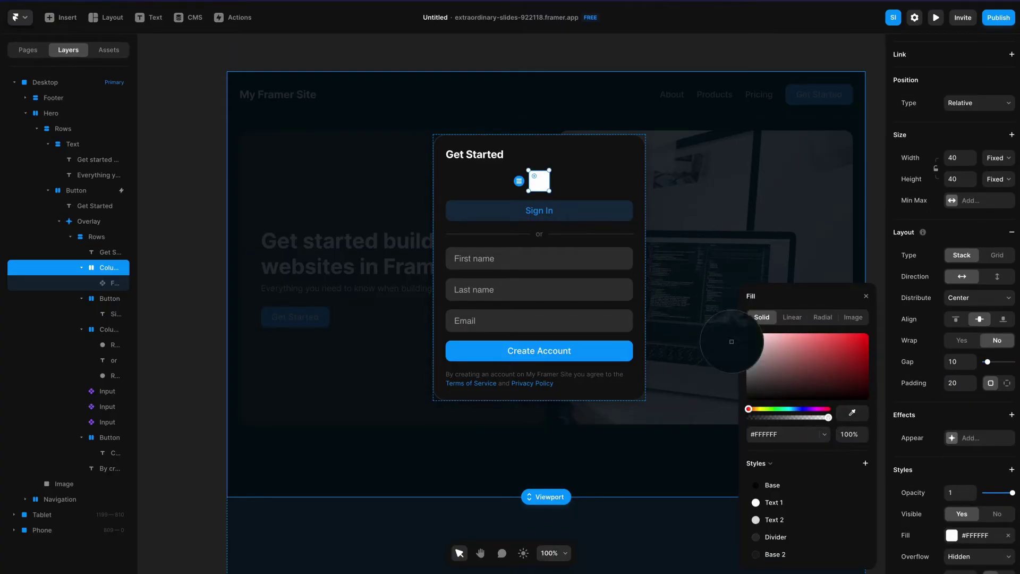
click(572, 253)
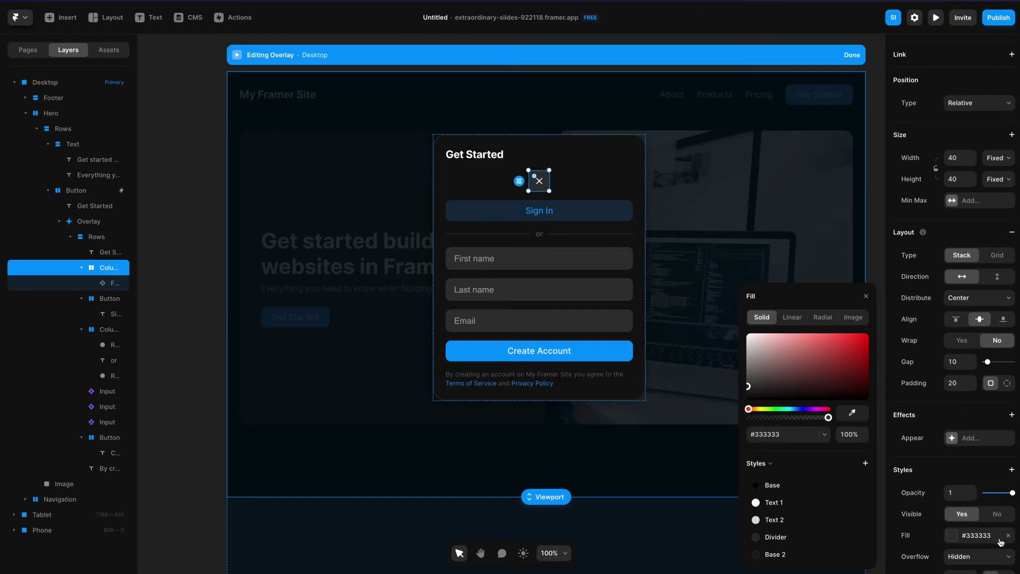
- Set the close button's corner radius to 10
scroll(915, 461, down, 1)
scroll(914, 461, down, 1)
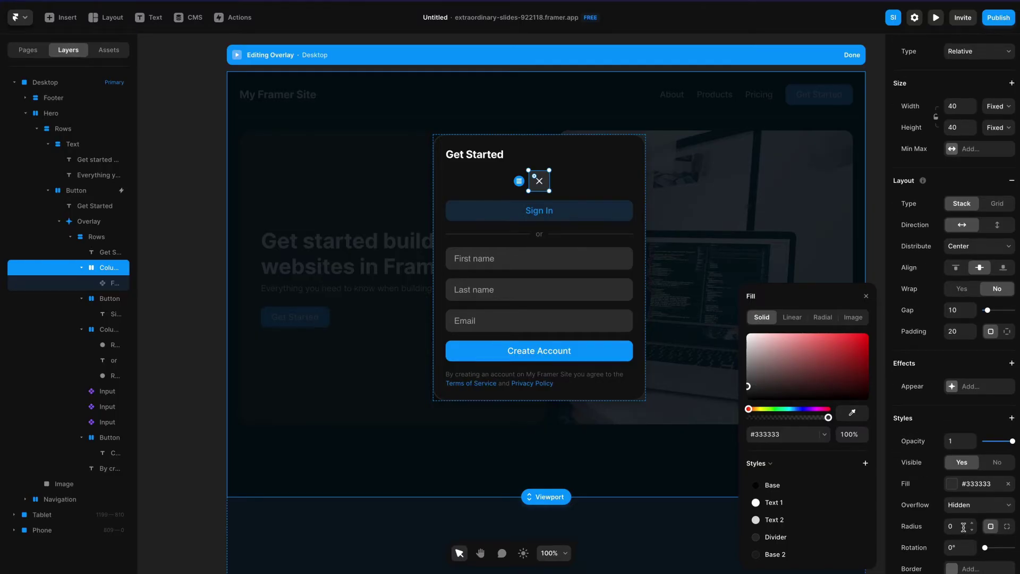
click(963, 527)
text(10)
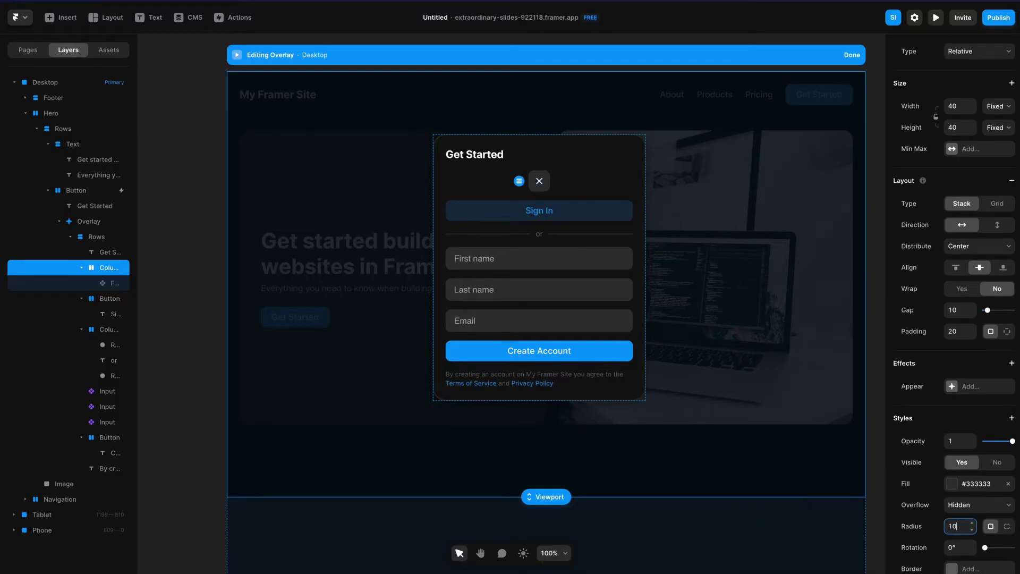
shift+click(491, 152)
- Group the Get Started title and close button into a horizontal header row with Fit height
right_click(496, 162)
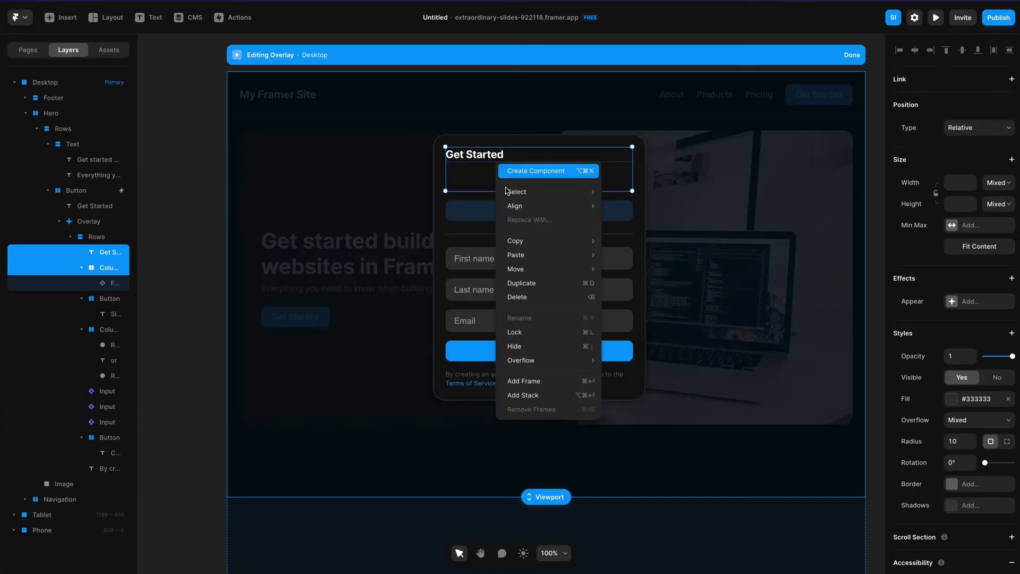
click(520, 394)
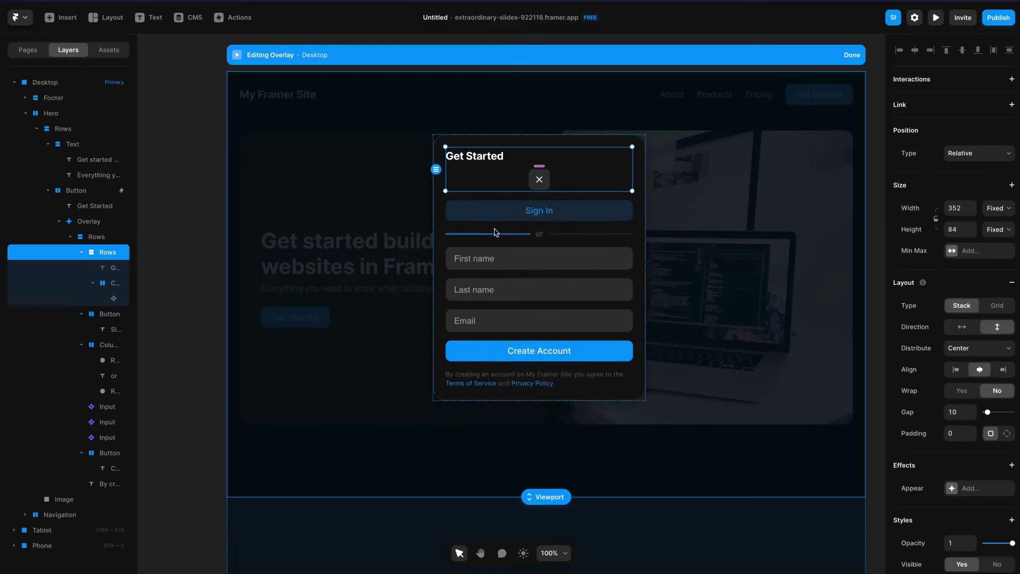
click(962, 327)
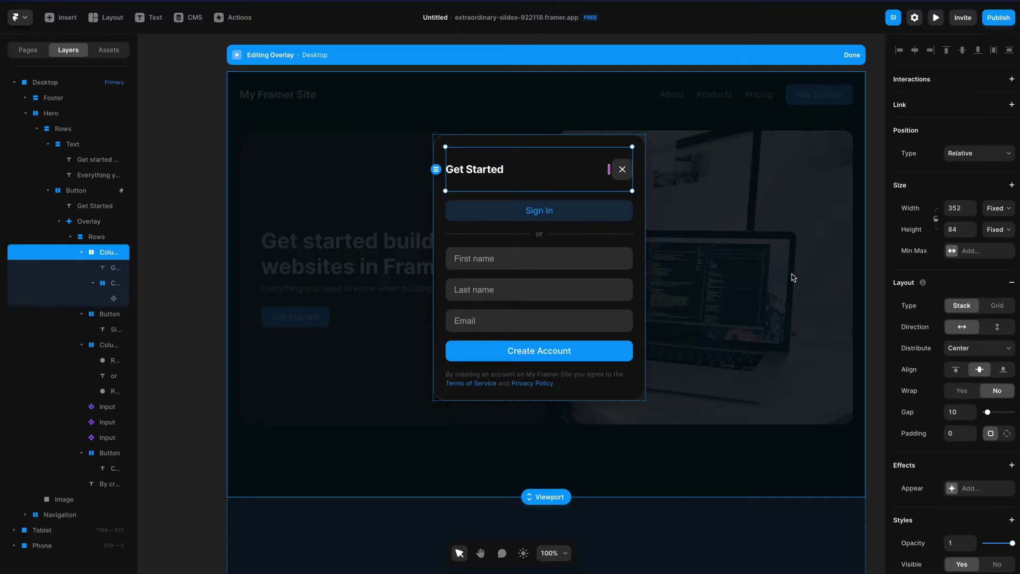
click(1003, 238)
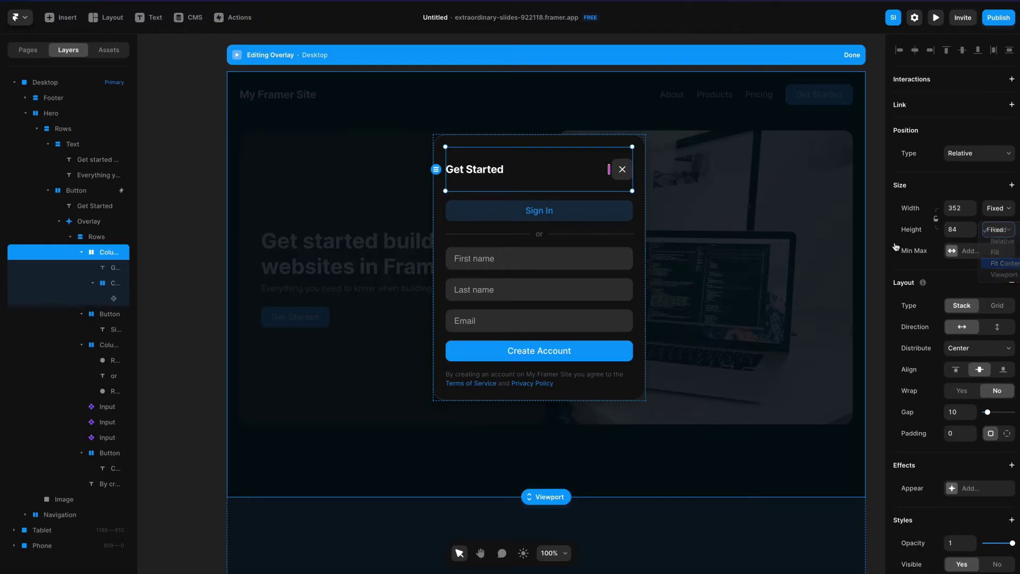
click(619, 156)
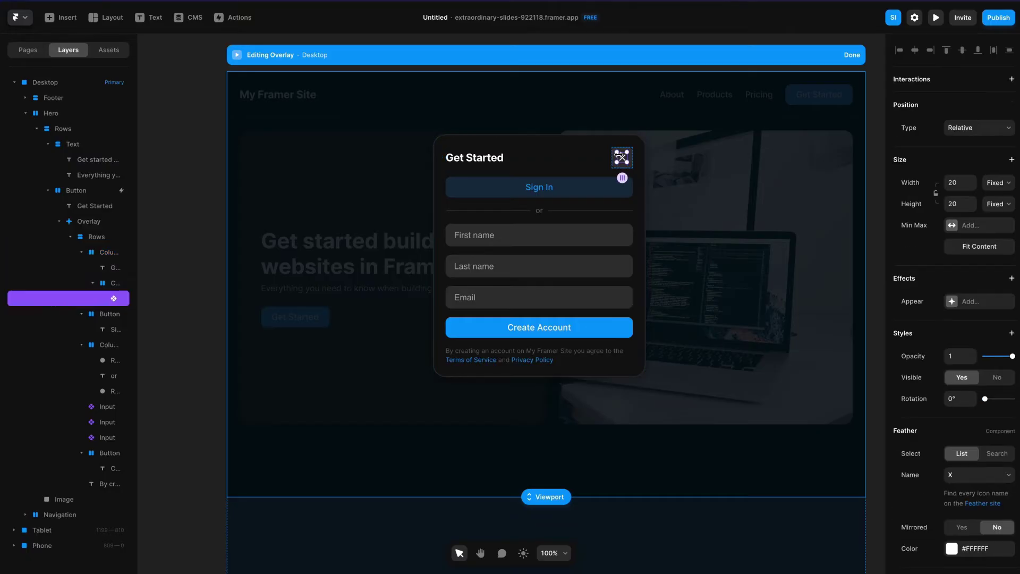
- Add a Tap interaction to the close button that closes the overlay
click(480, 141)
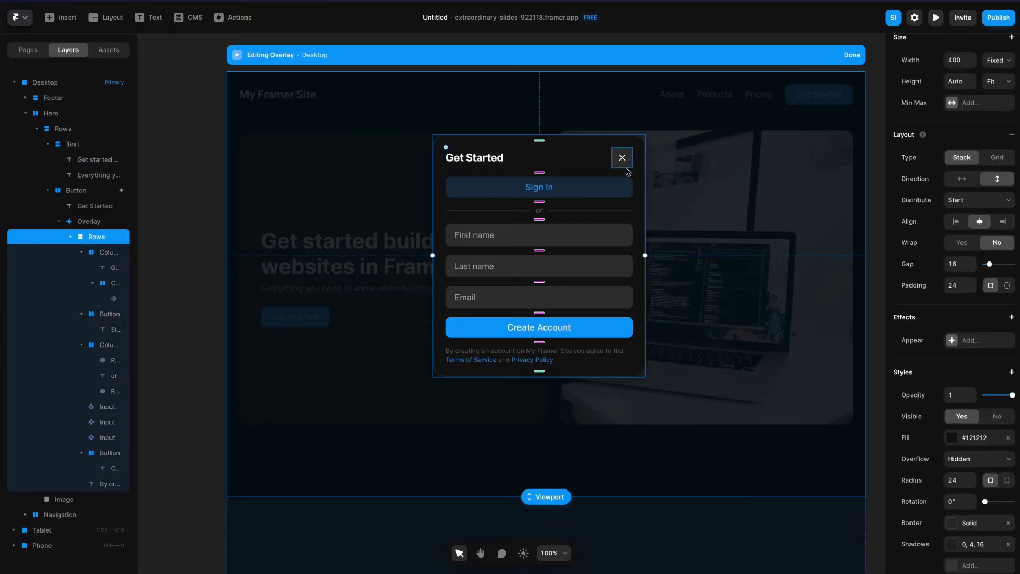
click(624, 164)
scroll(933, 113, up, 4)
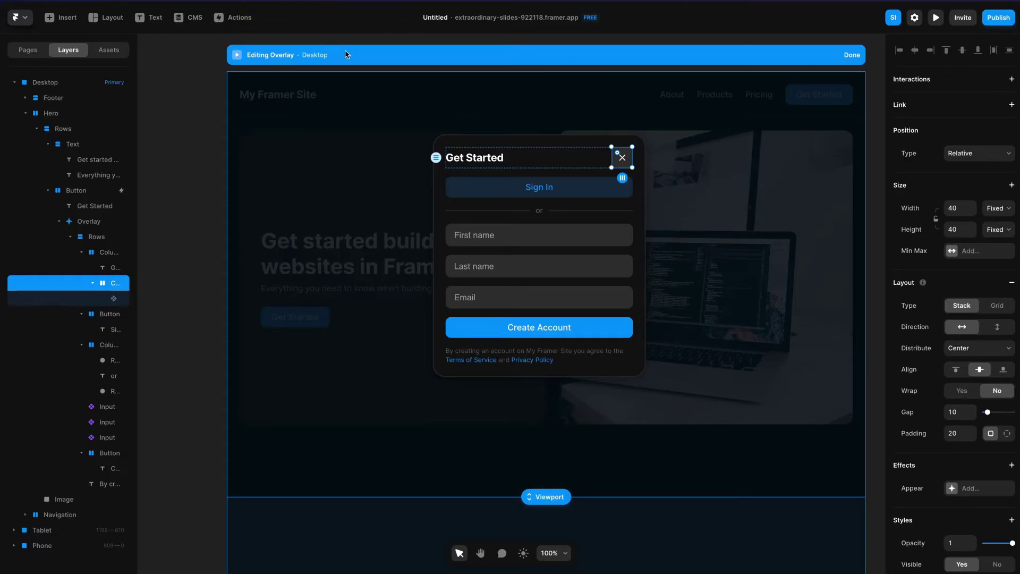
click(1011, 79)
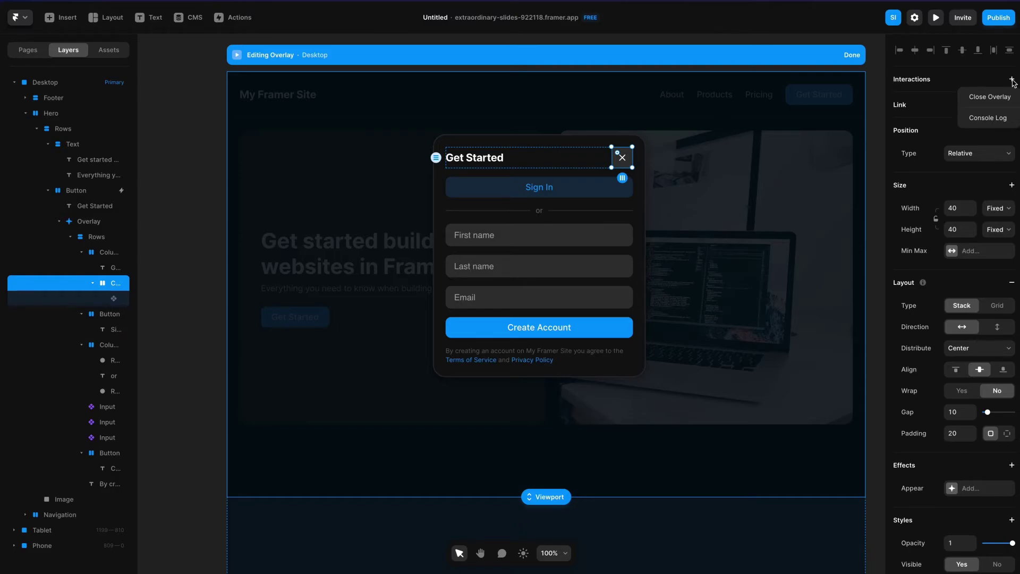
click(971, 97)
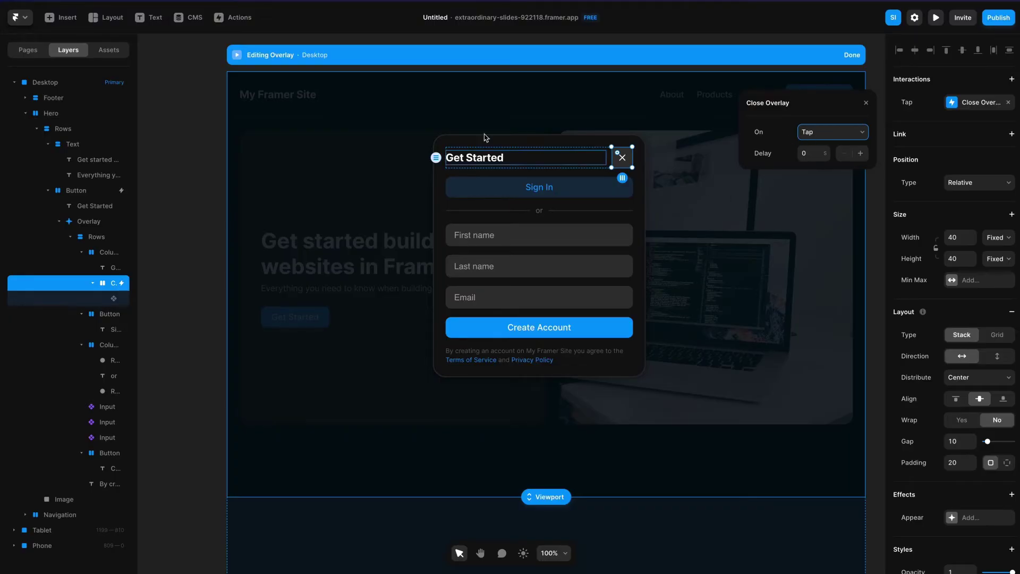
click(384, 118)
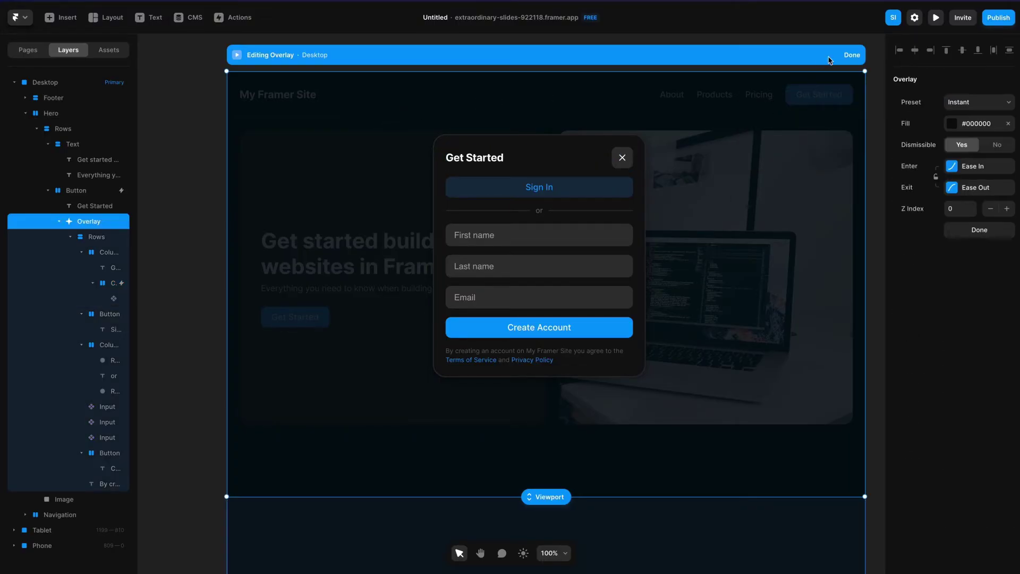
click(852, 55)
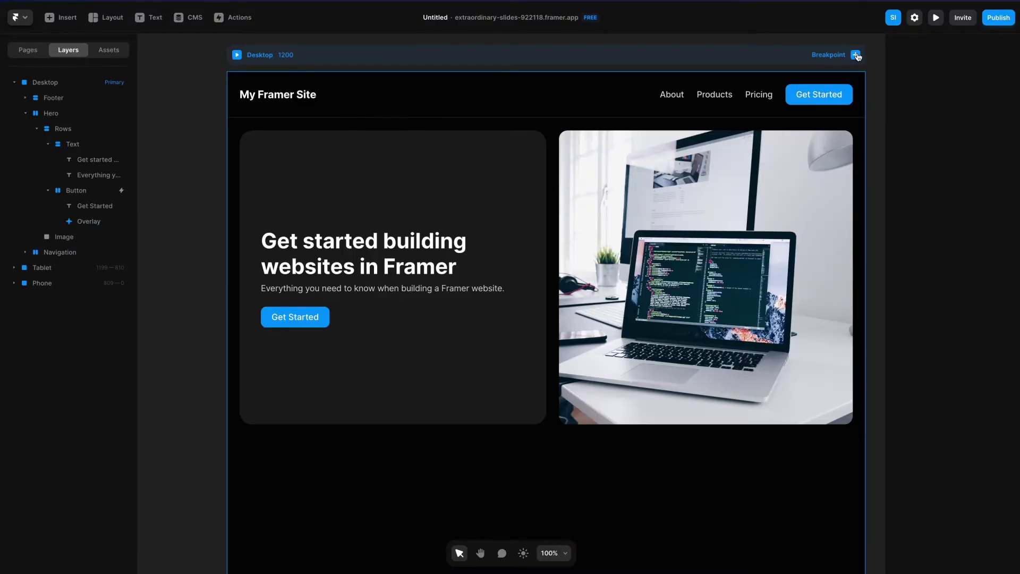
click(933, 21)
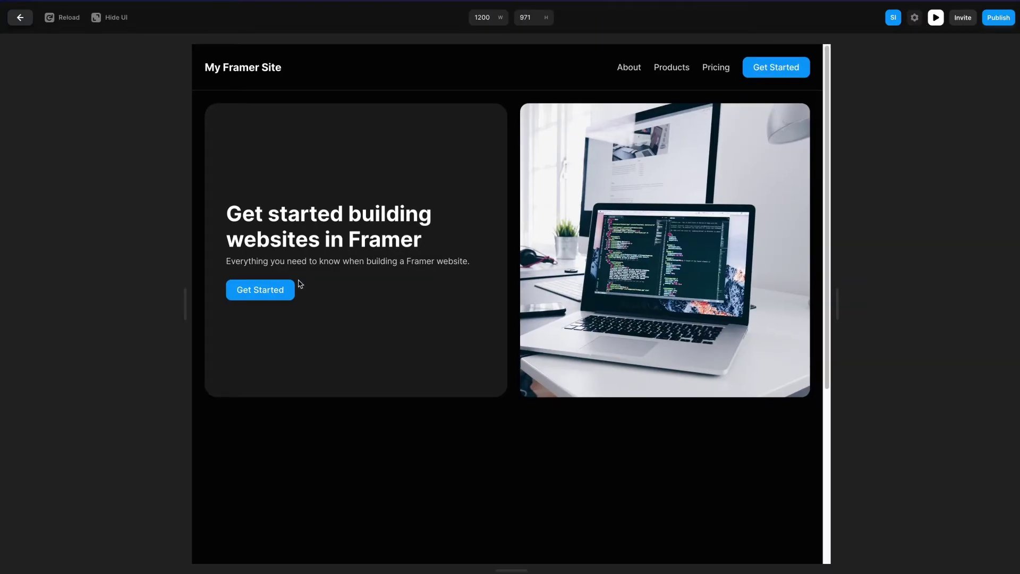
click(291, 297)
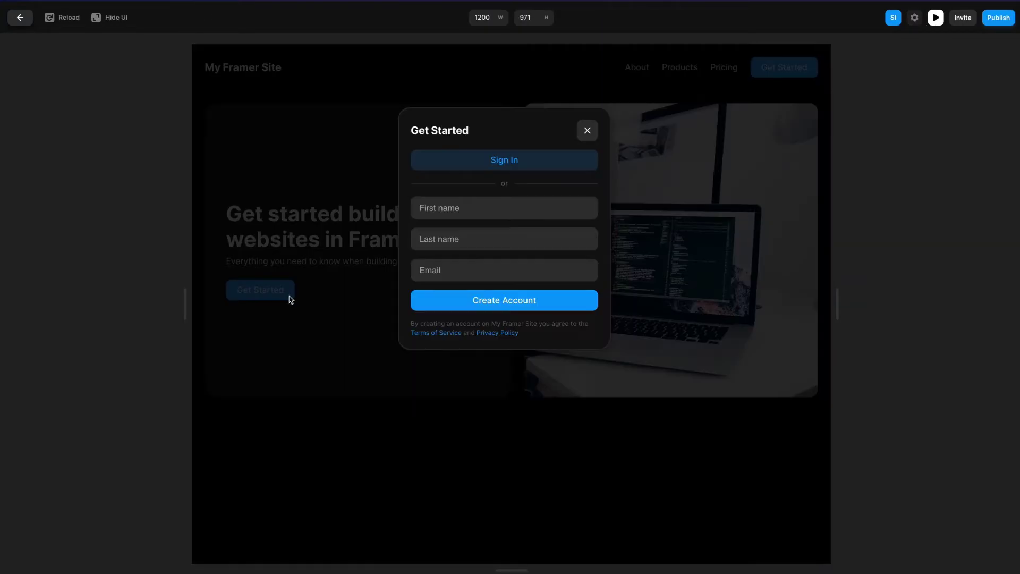
click(586, 132)
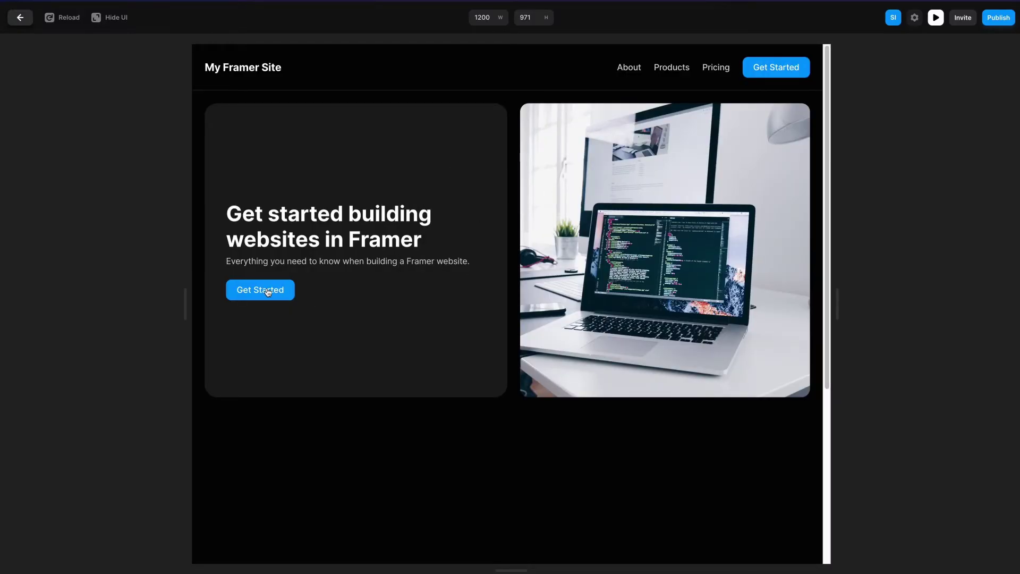
click(268, 289)
click(319, 191)
key(Escape)
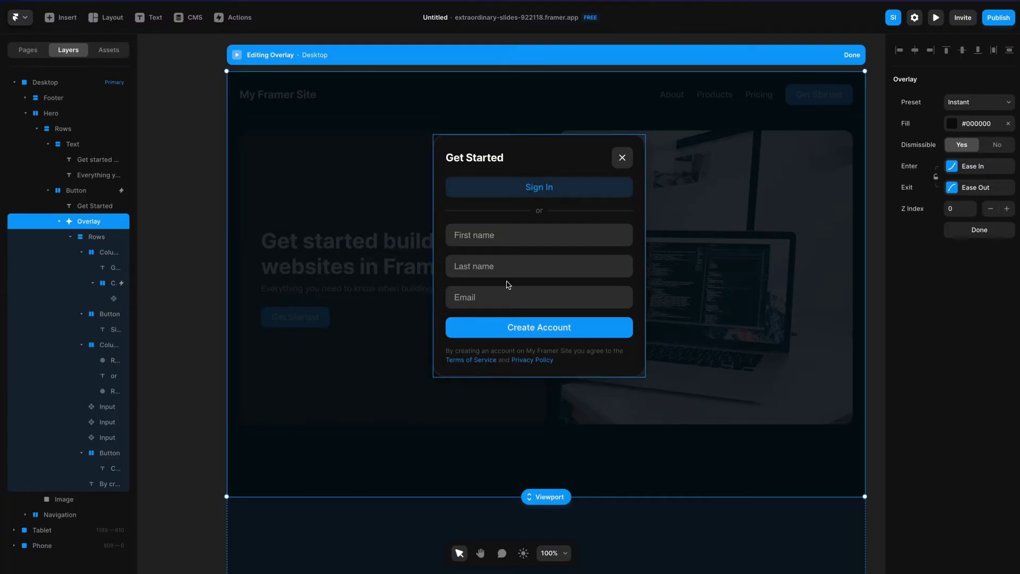
click(559, 297)
- Stack the First name, Last name and Email inputs with gap 12, Fit height and Fill width
shift+click(556, 267)
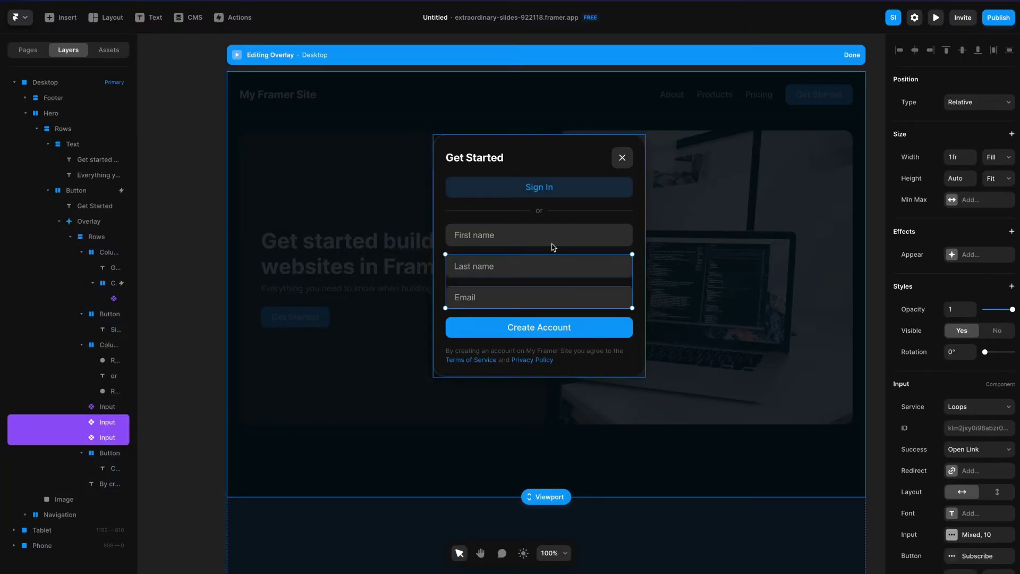
shift+click(553, 247)
right_click(552, 246)
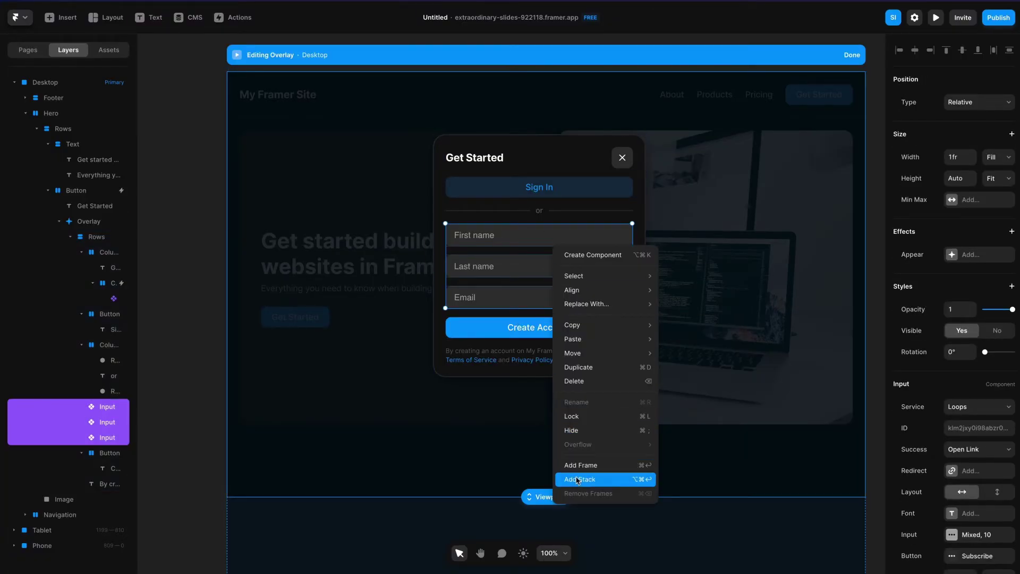
click(578, 480)
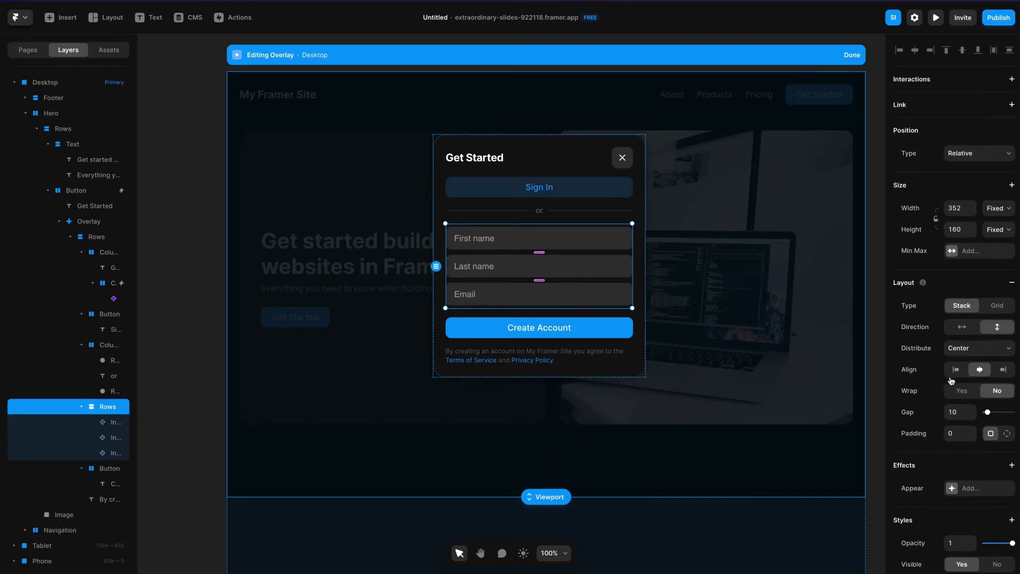
click(958, 412)
text(12)
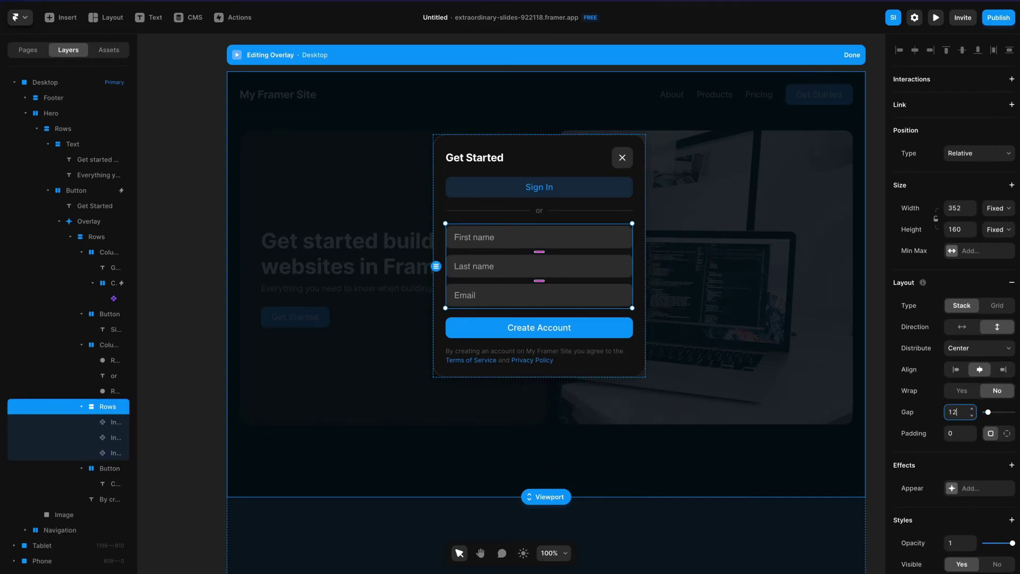
click(989, 229)
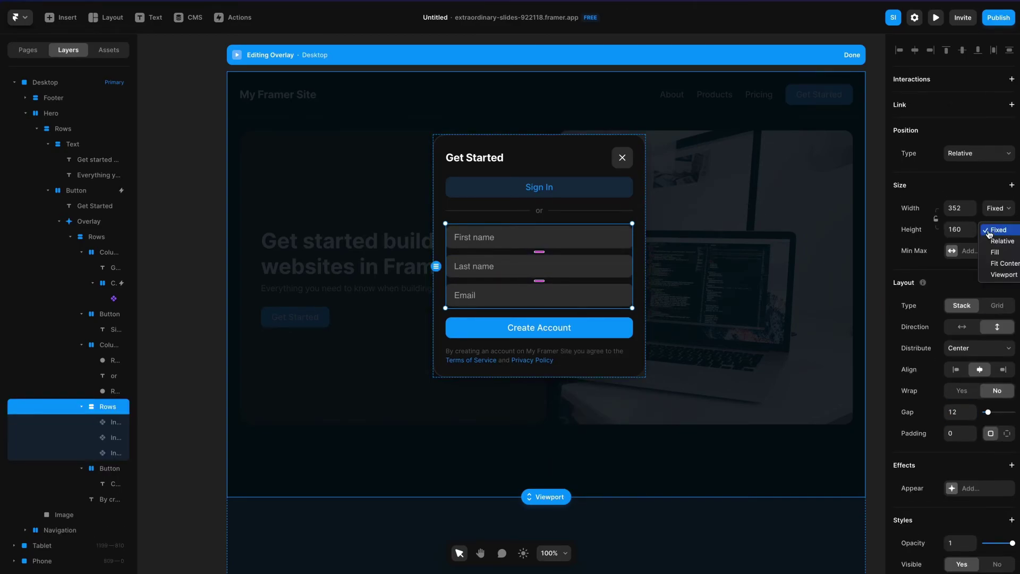
click(992, 263)
click(994, 209)
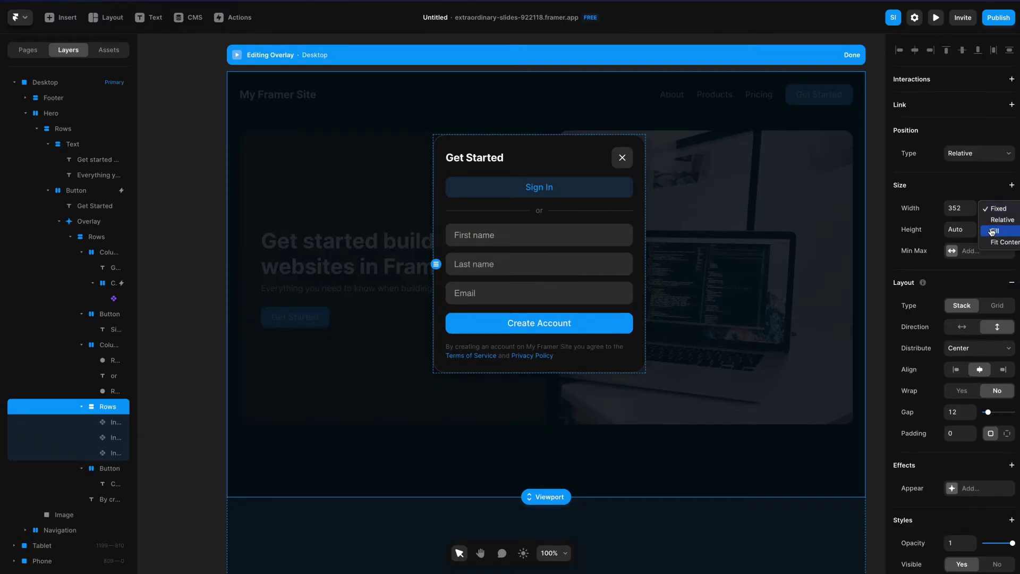
click(991, 232)
- Stack the Create Account button and terms text with gap 12, Fit height and Fill width
click(596, 340)
shift+click(594, 332)
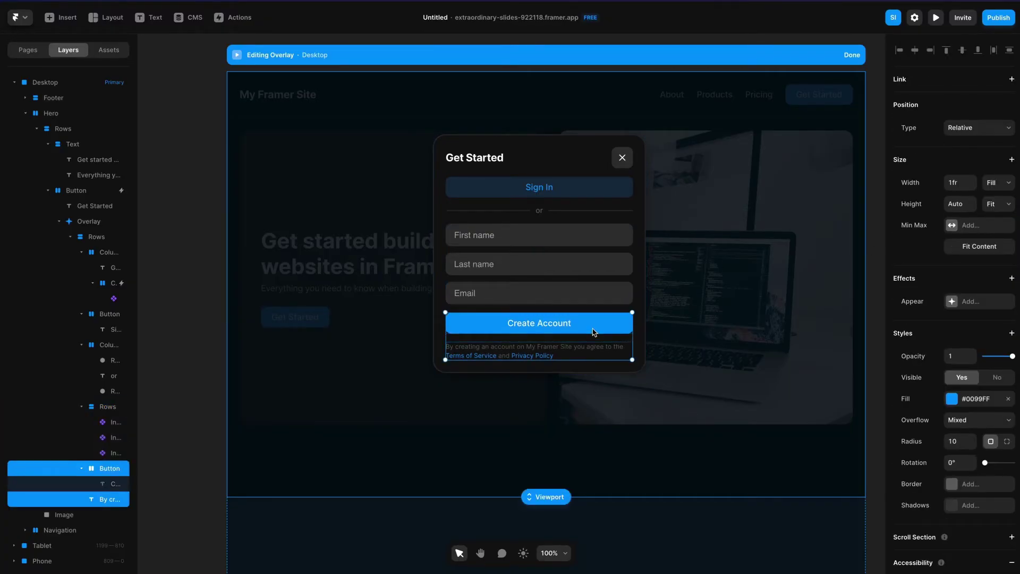
right_click(590, 333)
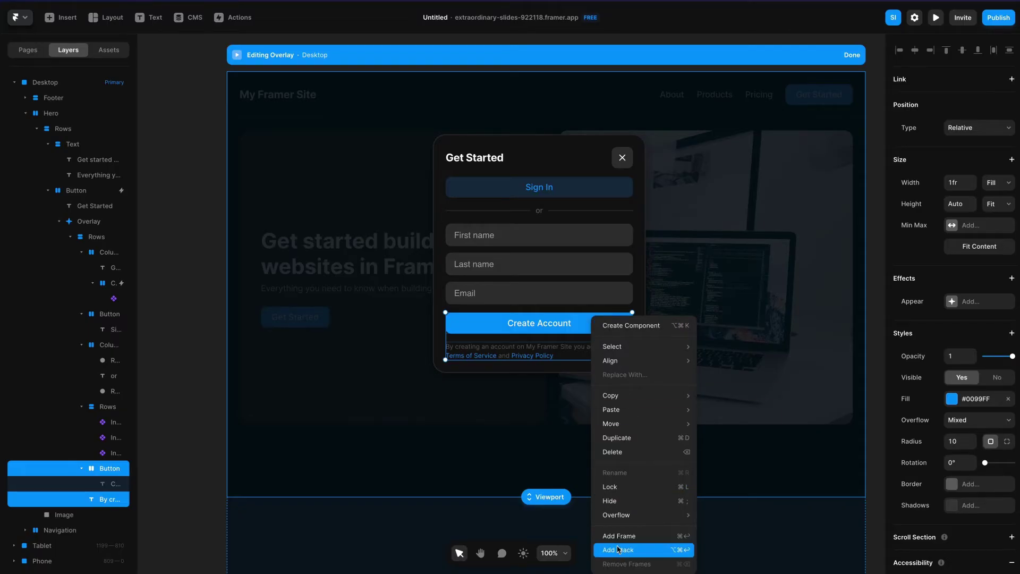
key(Escape)
key(ctrl+Return)
click(958, 412)
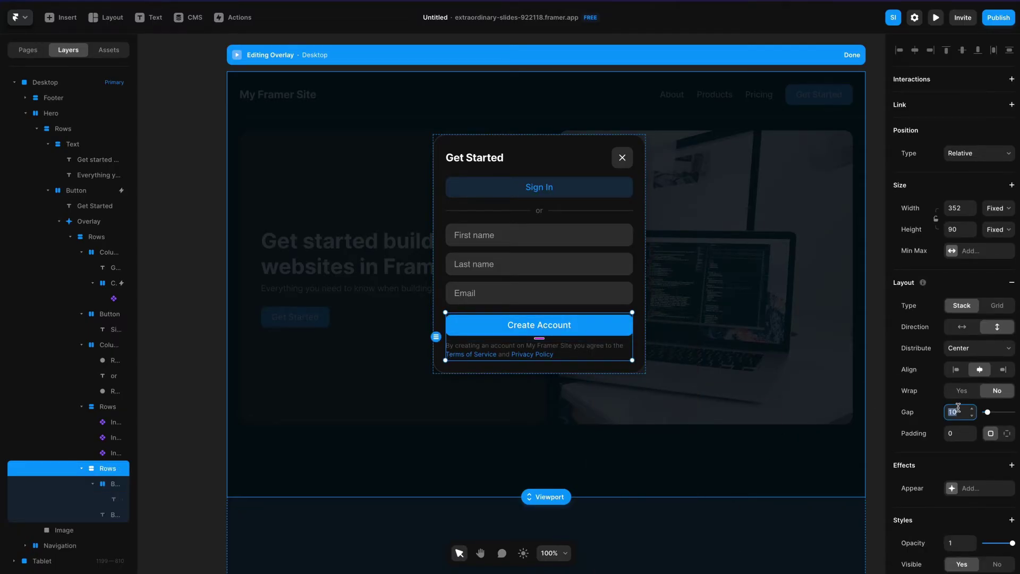
text(12)
click(996, 230)
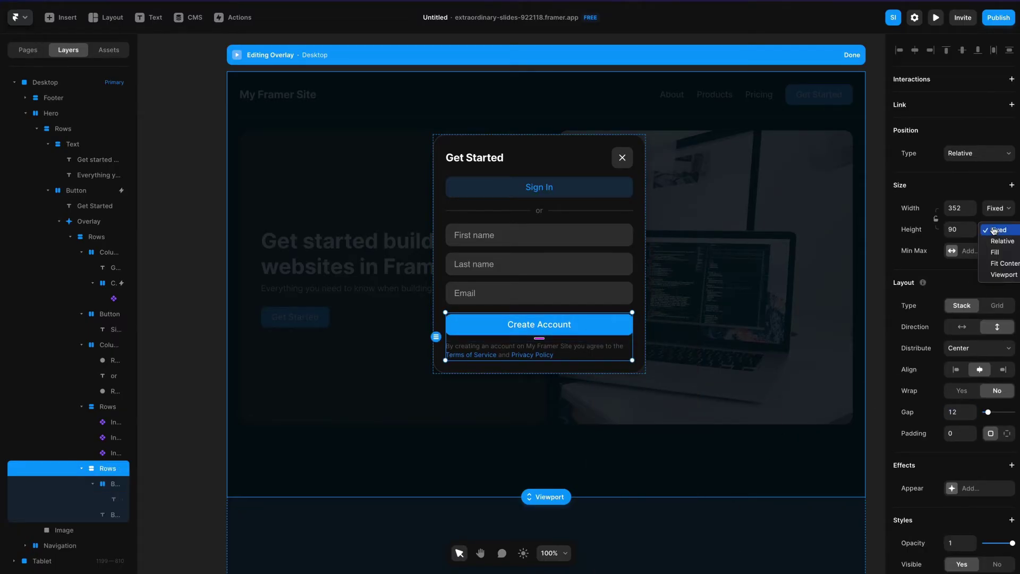
click(997, 263)
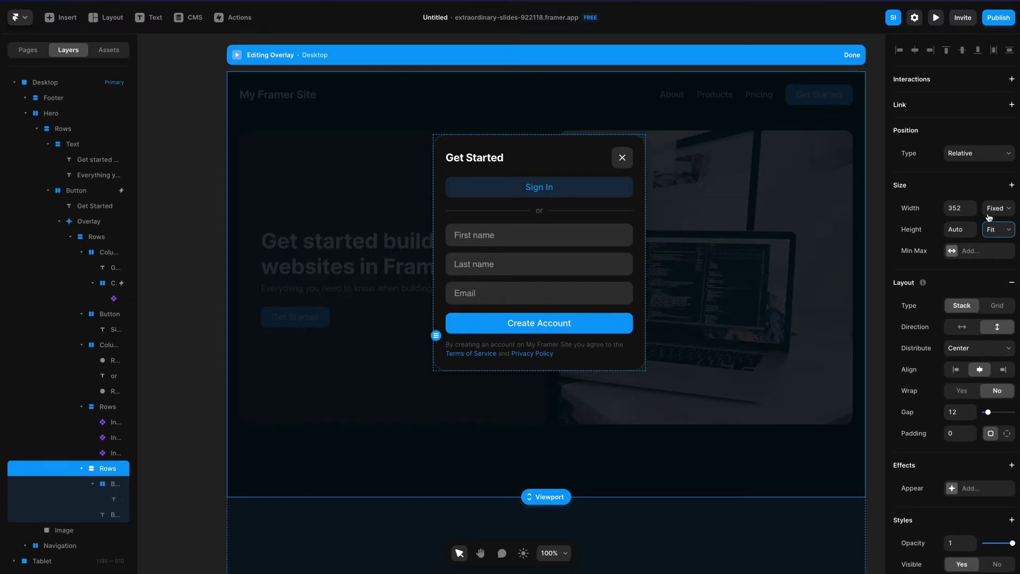
click(997, 207)
click(994, 230)
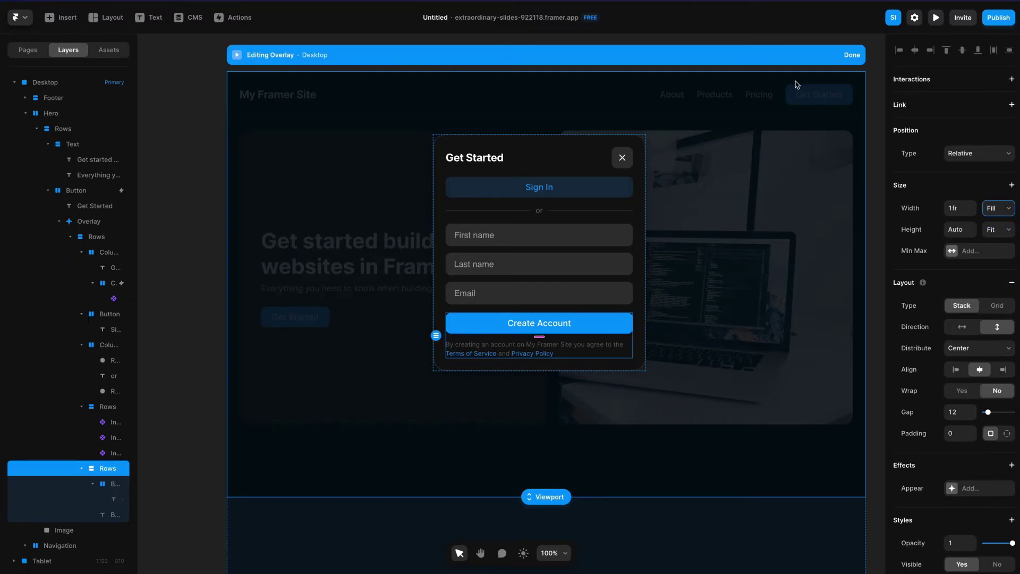
click(850, 55)
- Exit the overlay and check the sign-up modal in a widened live preview
click(935, 18)
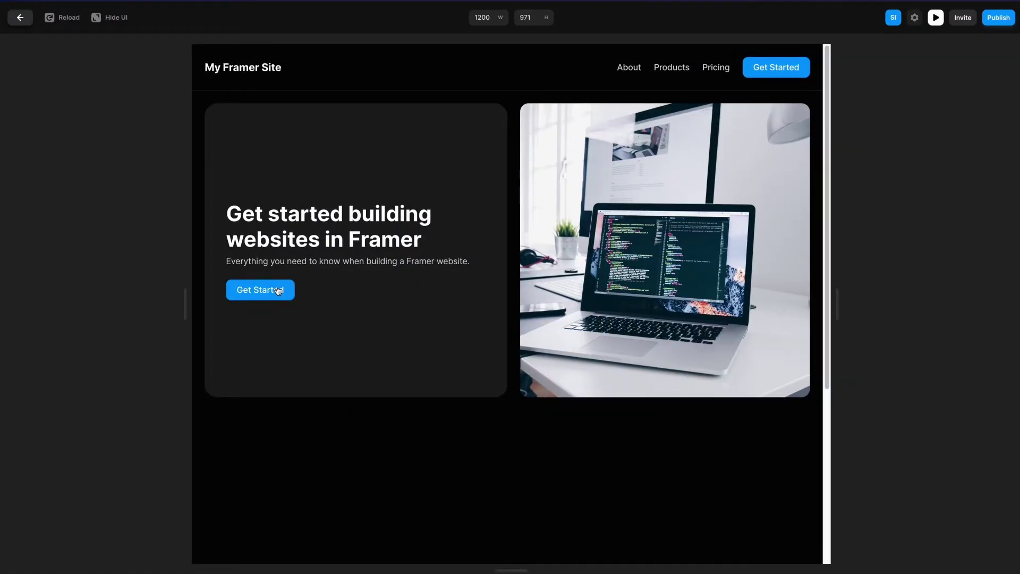
click(279, 292)
drag(839, 298, 886, 295)
key(Escape)
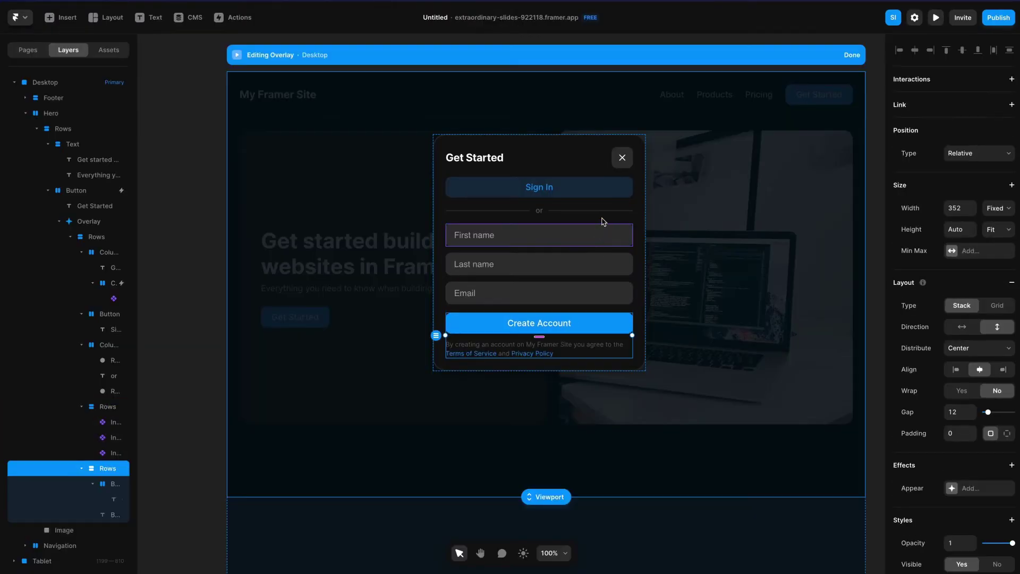
- Give the Sign In button, or divider, input fields and button/terms groups a fixed 352 width
click(605, 197)
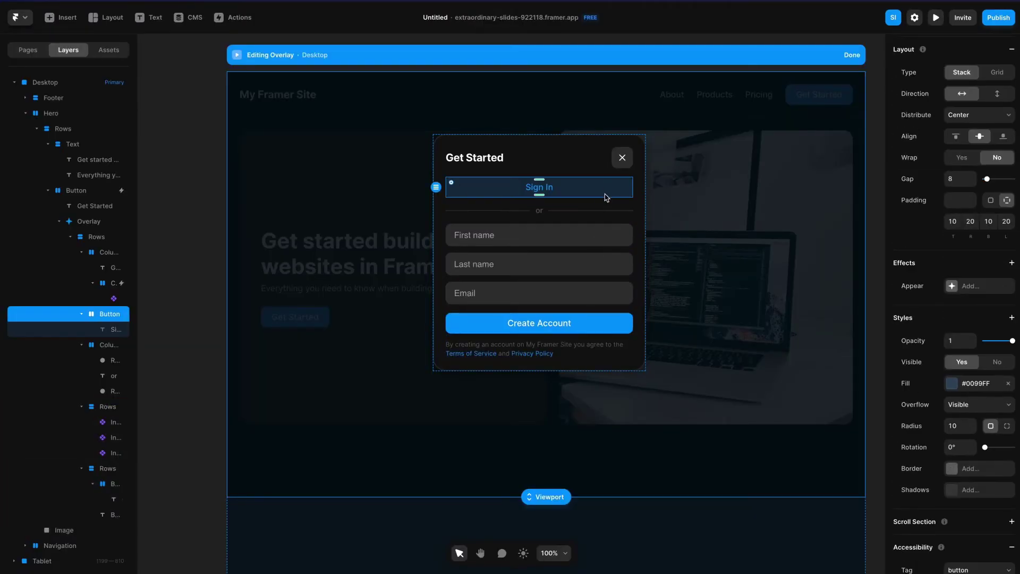
shift+click(571, 217)
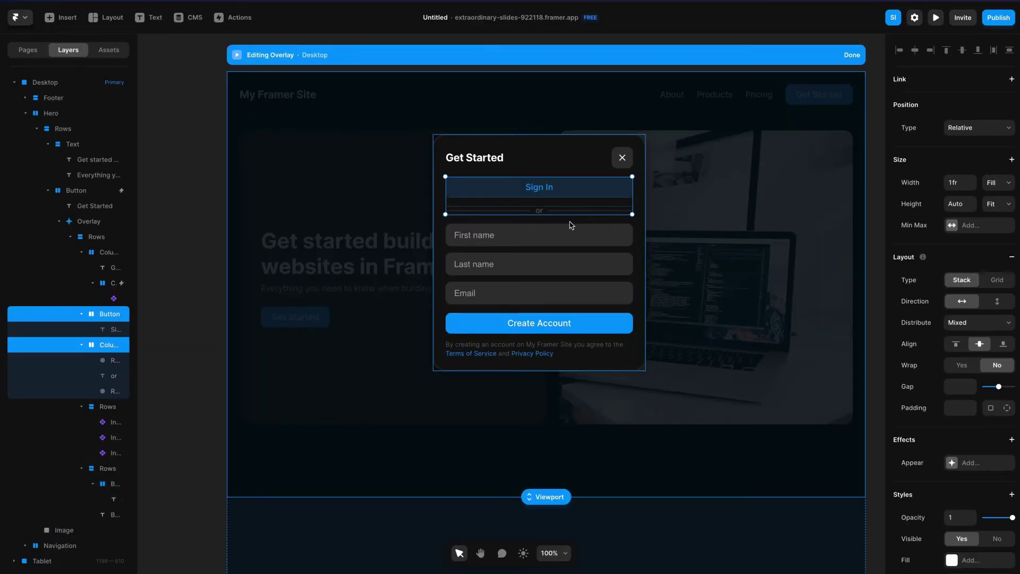
shift+click(557, 254)
shift+click(599, 342)
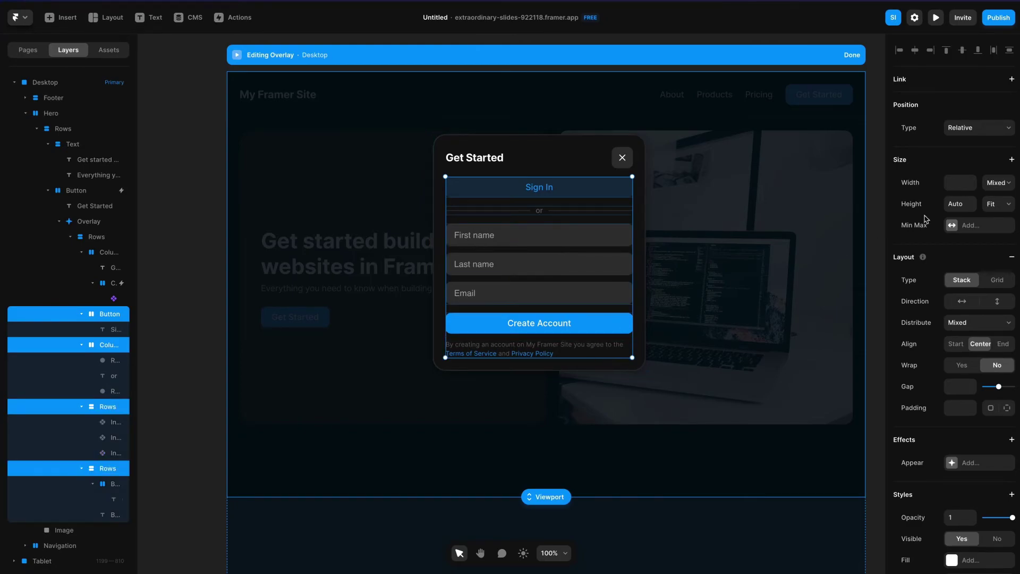
click(989, 183)
click(986, 204)
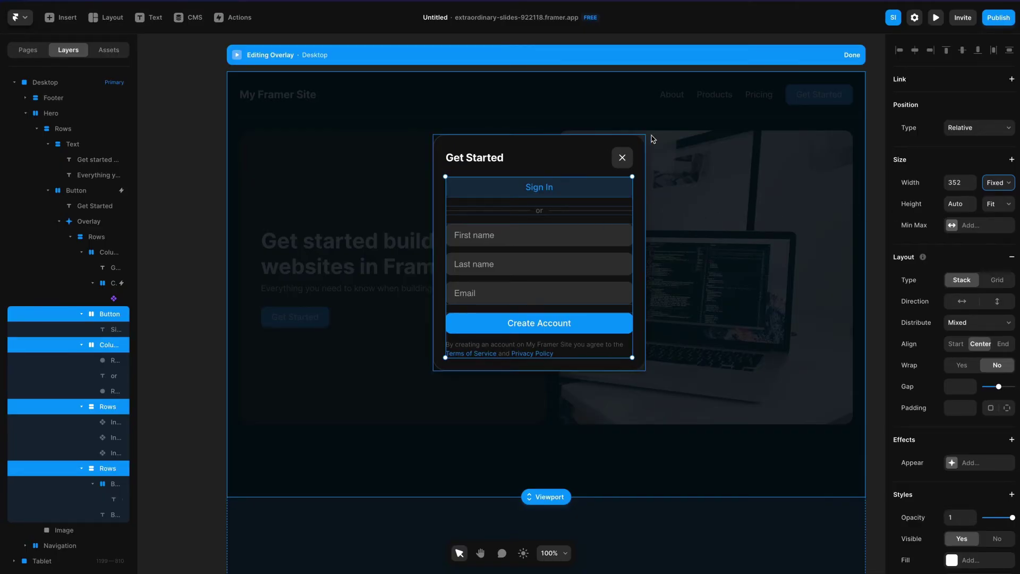
- Set the modal's maximum width to a fixed 400 and finish editing the overlay
key(Escape)
click(961, 333)
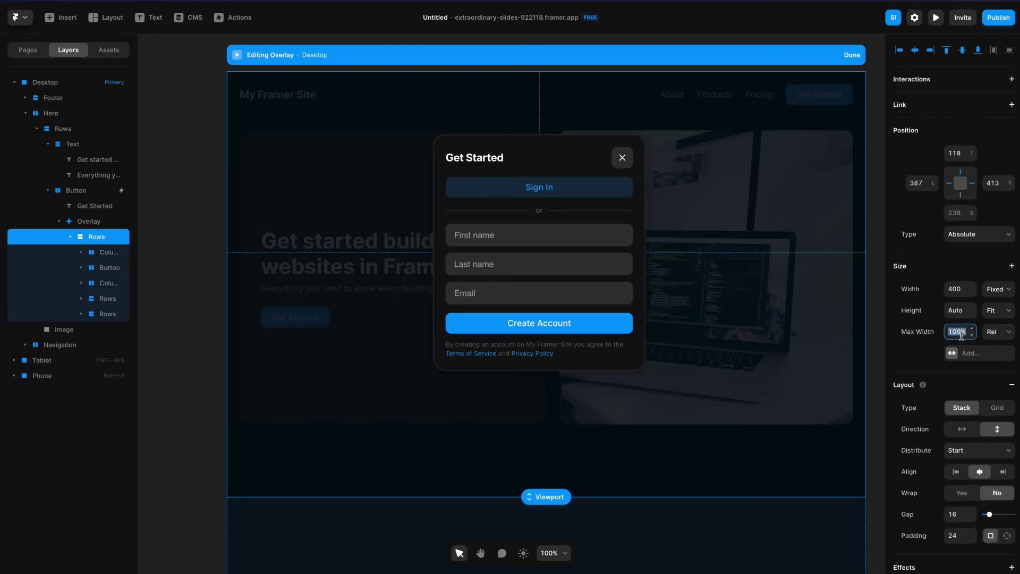
text(40)
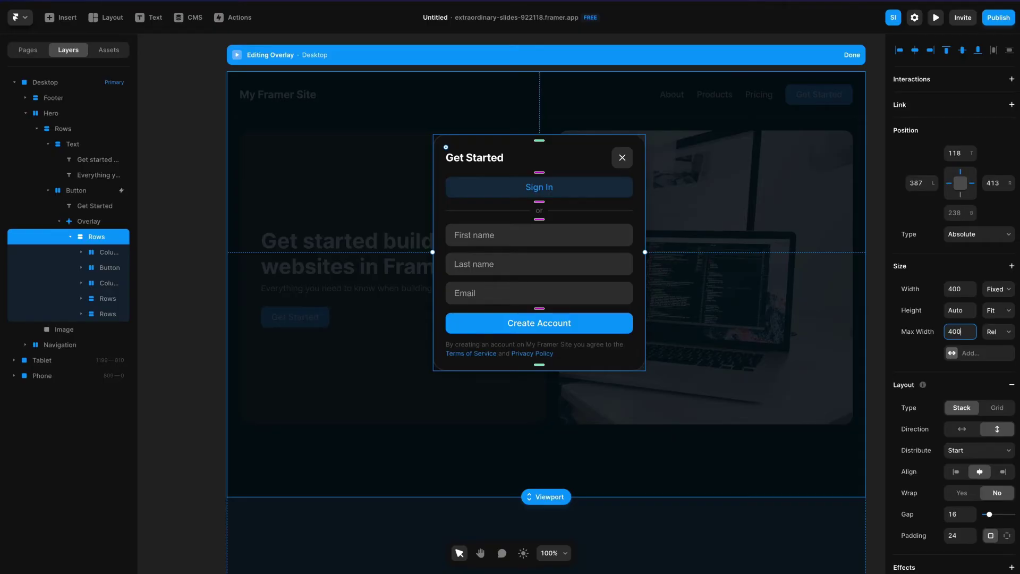
text(0)
click(1001, 335)
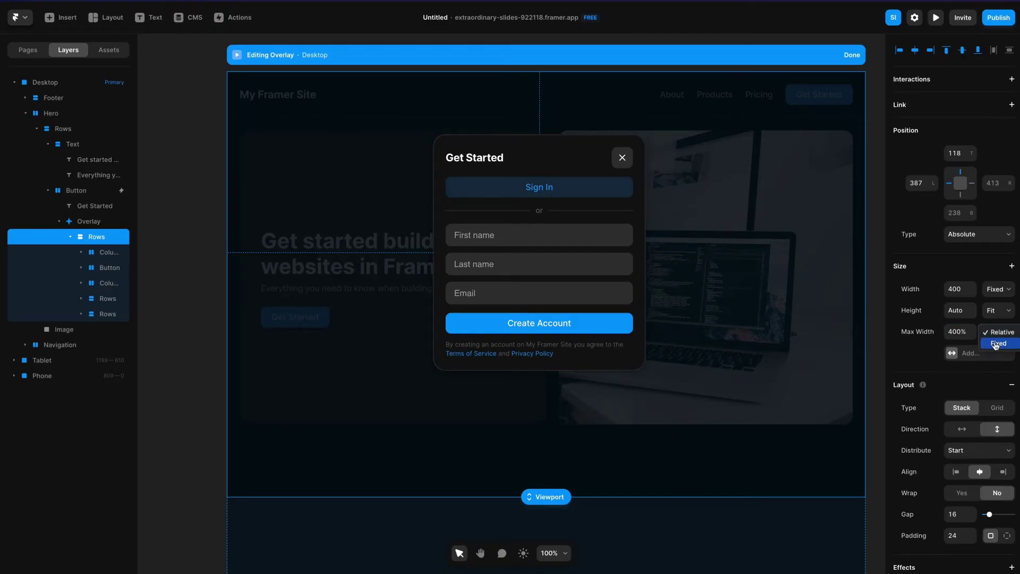
click(996, 344)
click(951, 331)
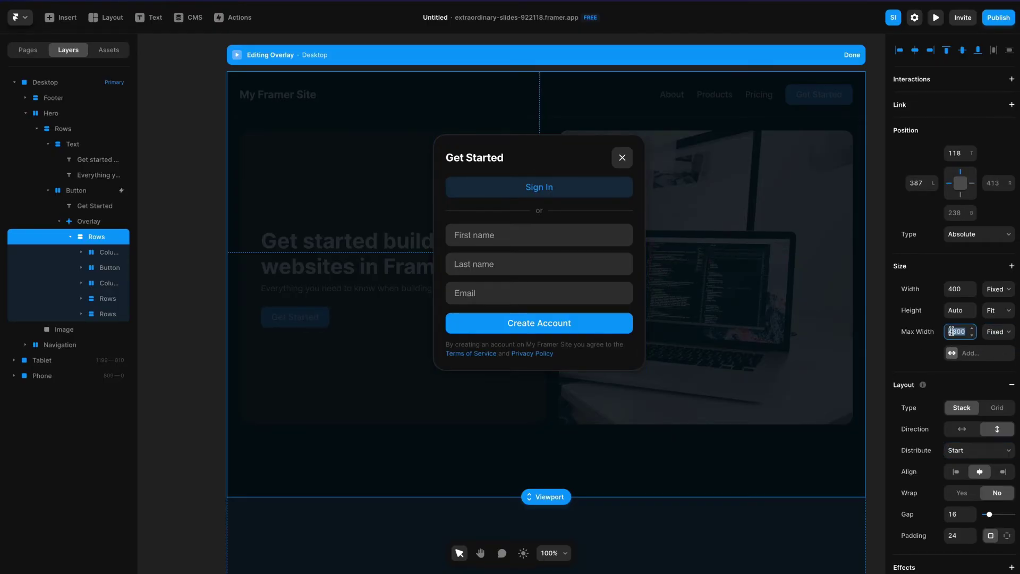
text(5)
right_click(899, 257)
key(Escape)
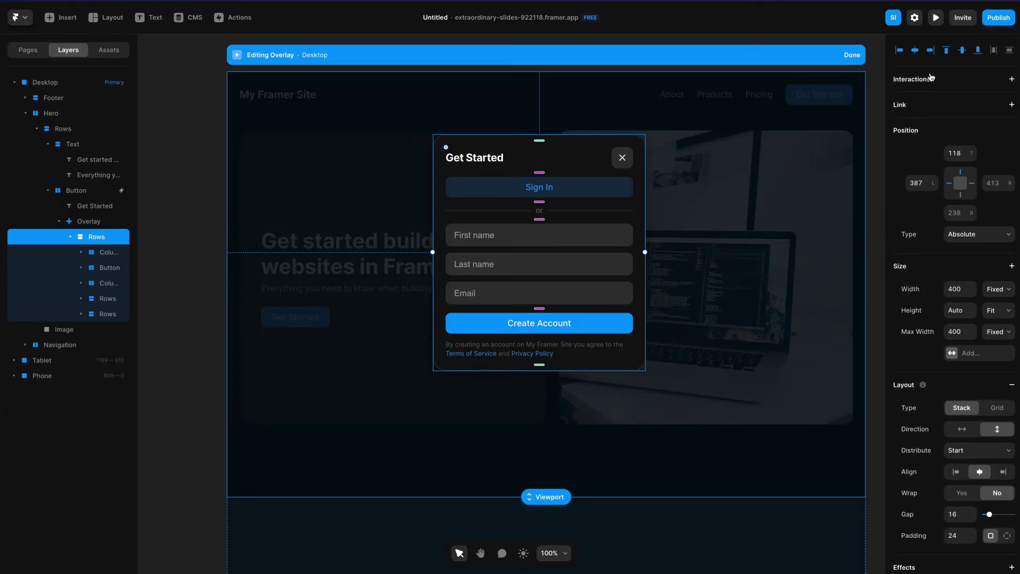
click(852, 55)
- Preview the sign-up modal with the window widened to about 1324 px
click(943, 20)
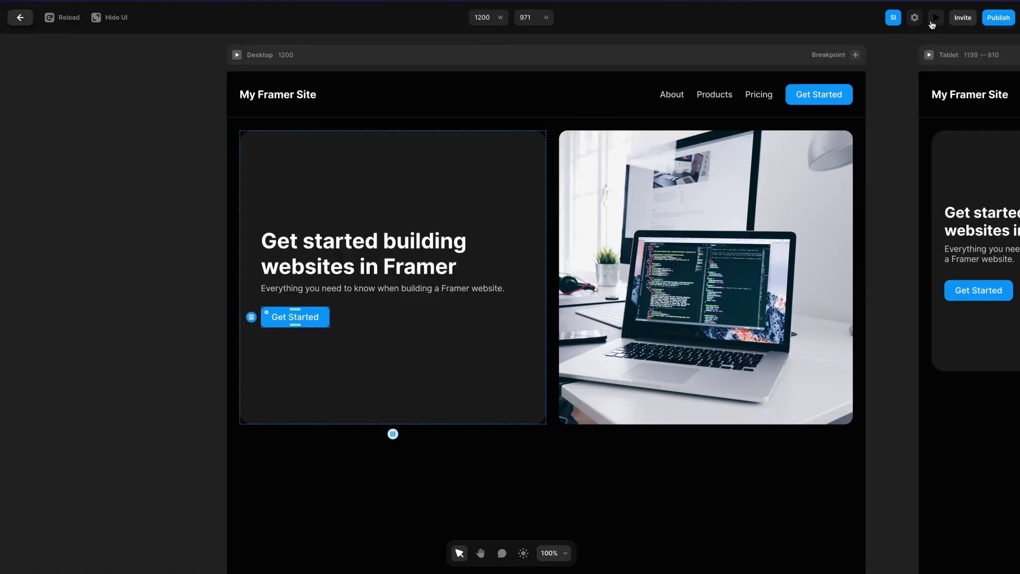
click(279, 291)
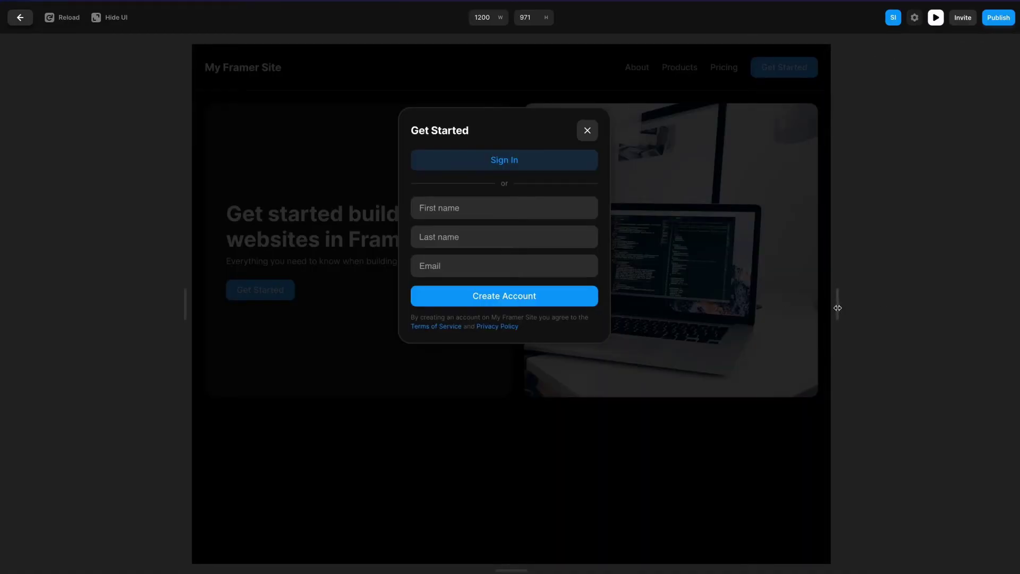
drag(837, 308, 871, 311)
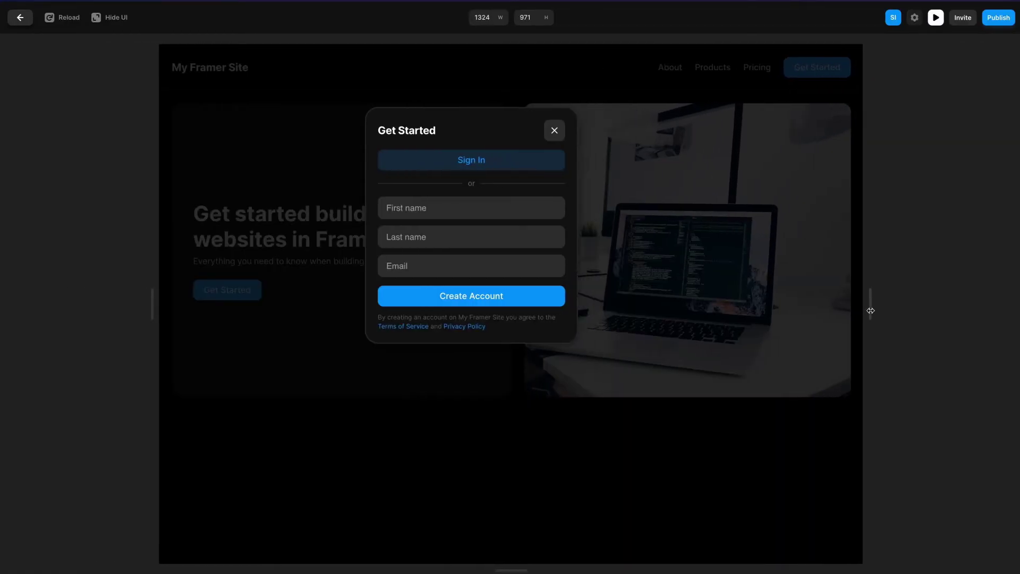
click(18, 17)
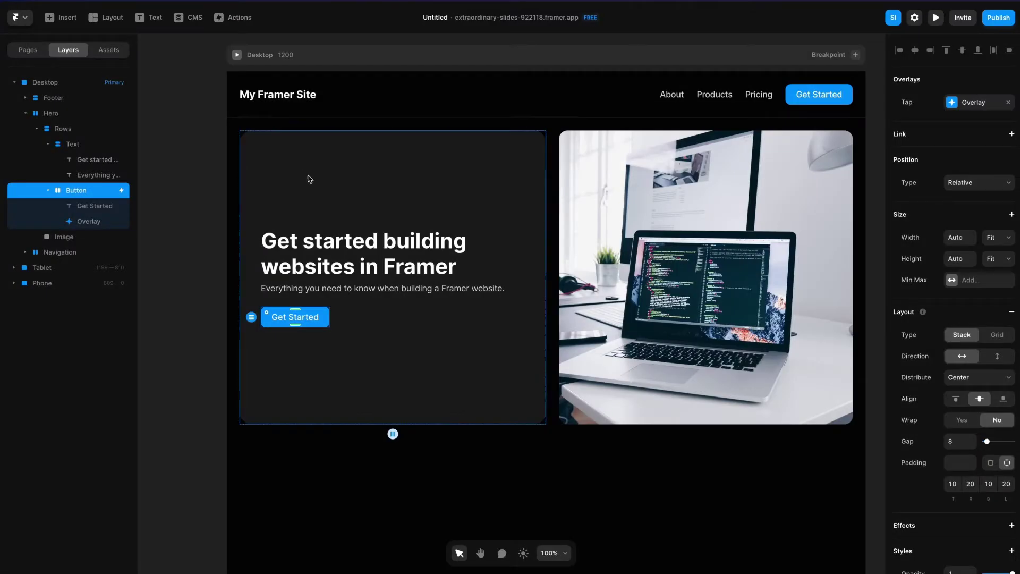
- Pin the Desktop modal card to the centre of the page
click(86, 221)
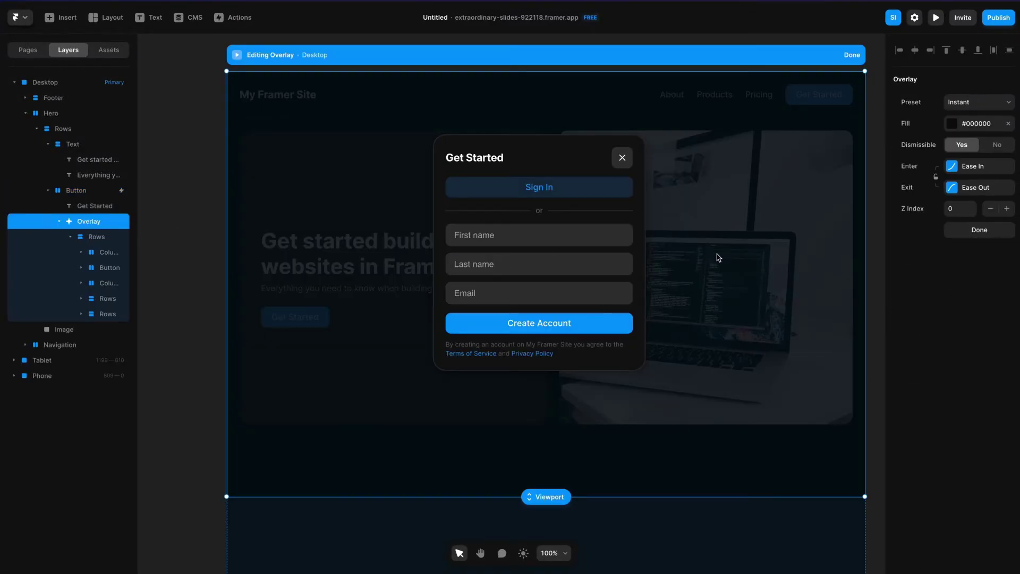
click(614, 170)
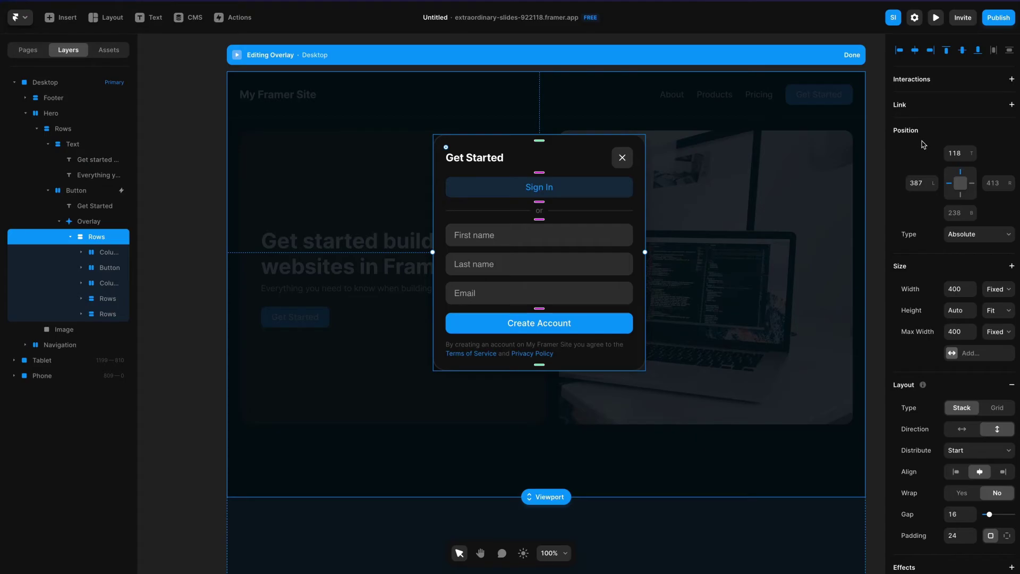
click(961, 186)
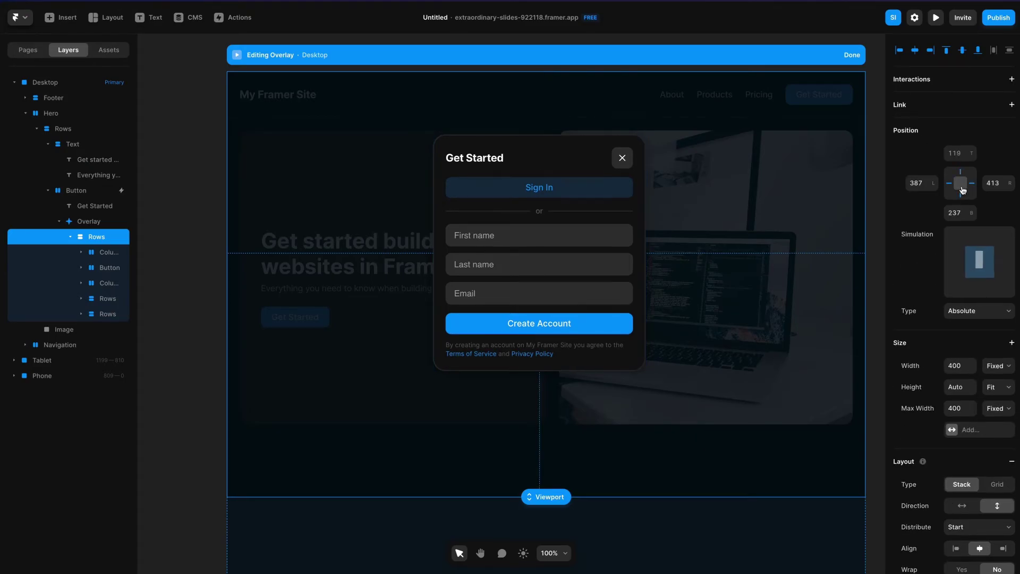
- Confirm in preview that the modal stays centred when widened, then pan to Tablet/Phone
click(935, 18)
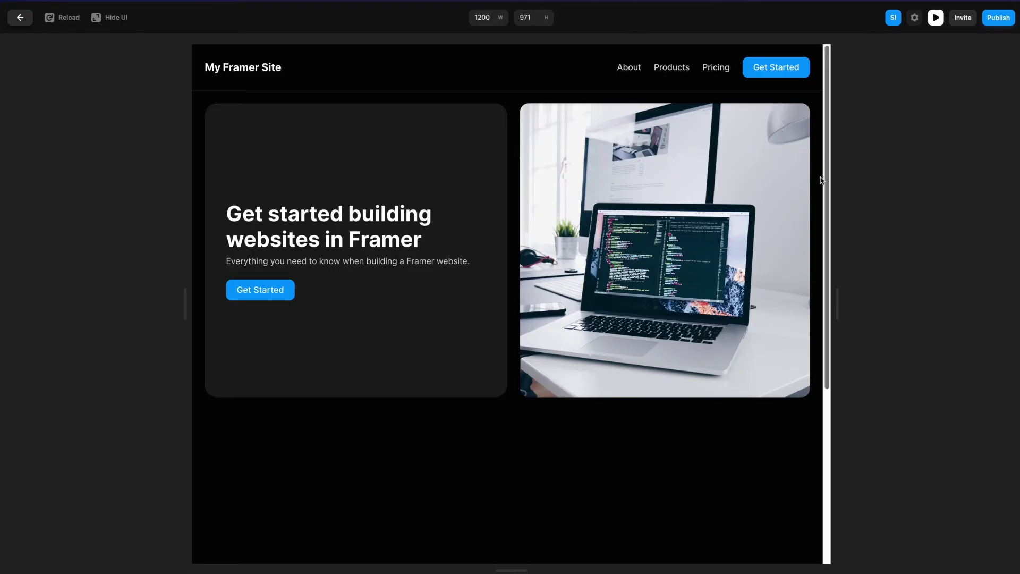
click(287, 287)
mouse_move(835, 300)
mouse_down()
mouse_move(921, 318)
mouse_move(801, 317)
mouse_move(847, 317)
mouse_move(826, 318)
mouse_up()
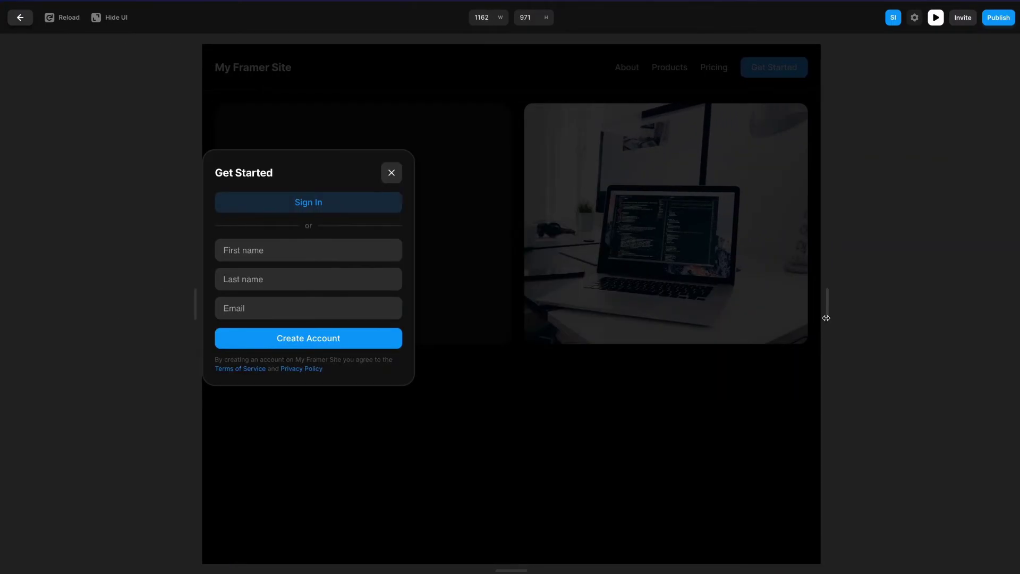
click(26, 19)
scroll(399, 192, right, 10)
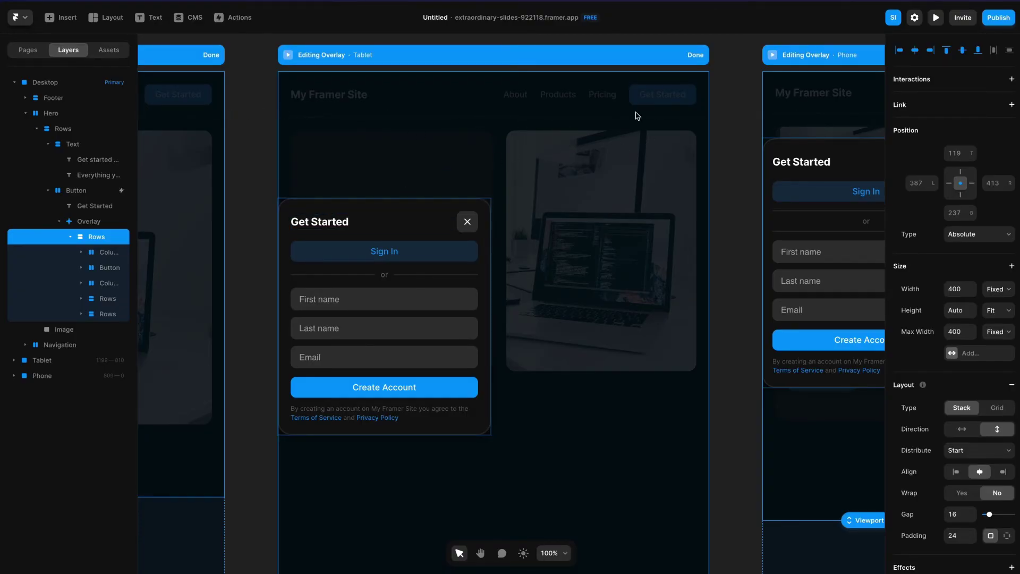
- Centre the Tablet modal card horizontally and vertically
click(424, 212)
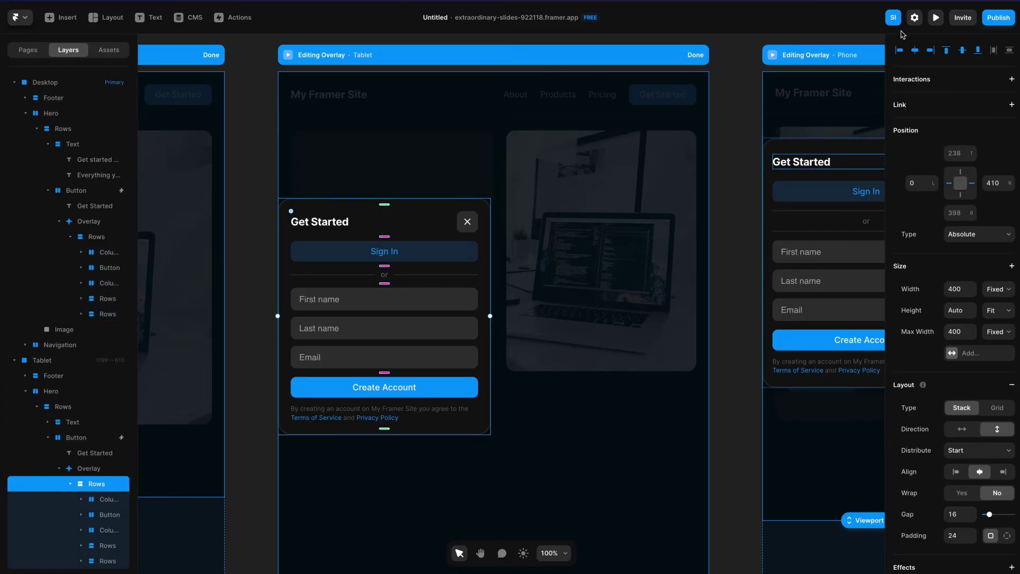
click(913, 52)
click(962, 51)
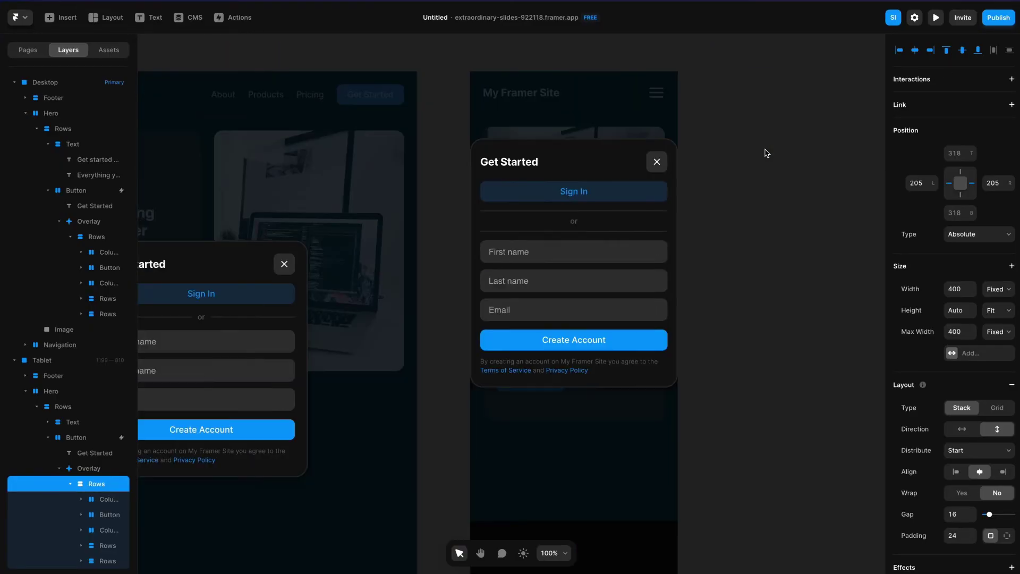
scroll(765, 155, right, 5)
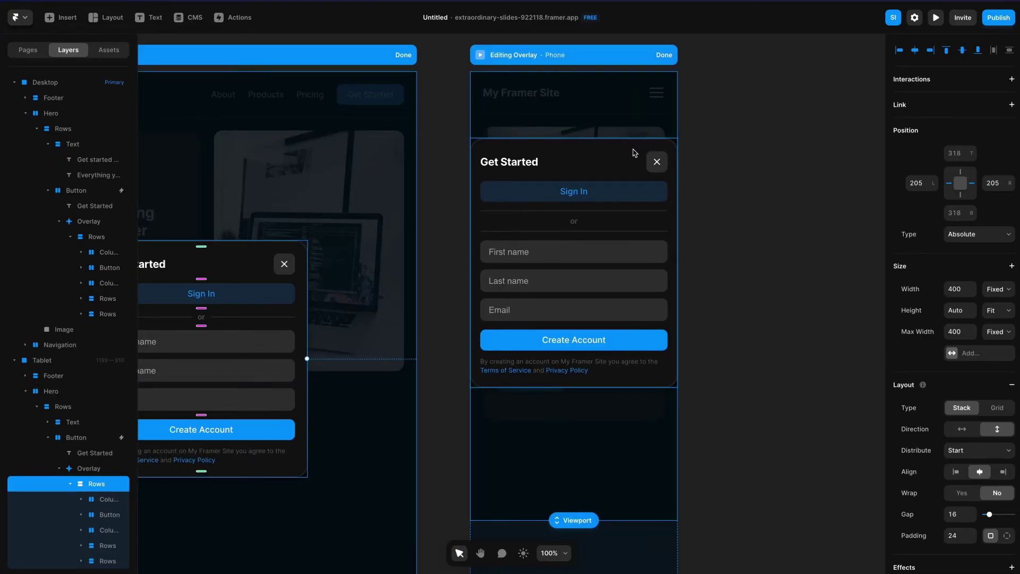
- Narrow the Phone modal card to 320 width and centre it horizontally
click(635, 154)
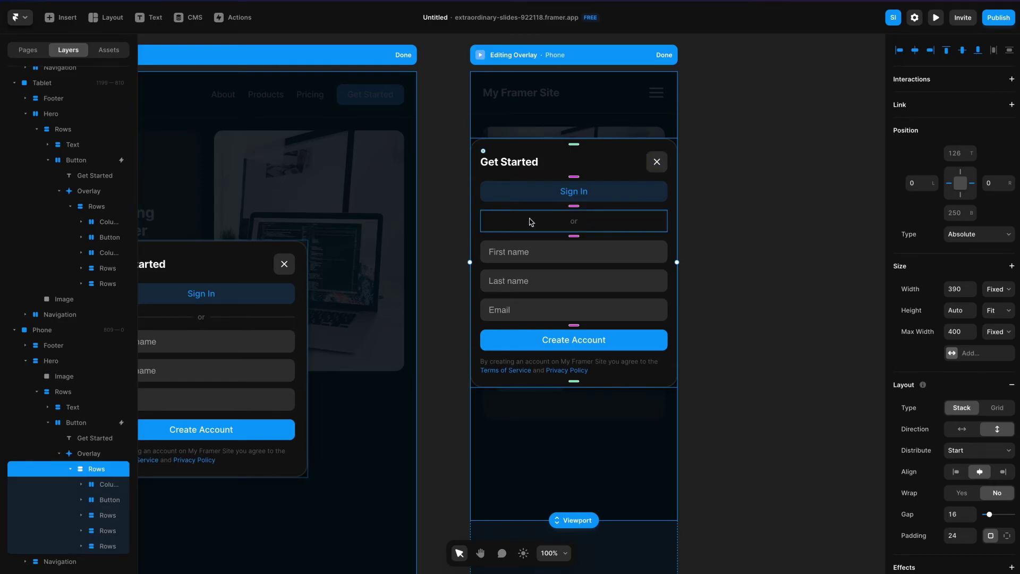
click(954, 291)
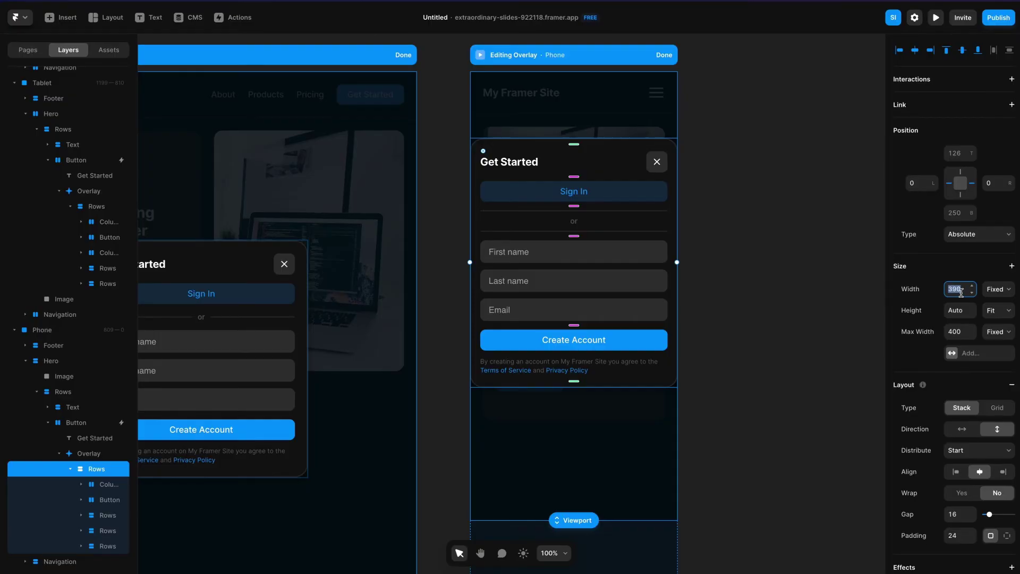
drag(960, 293, 981, 301)
text(32)
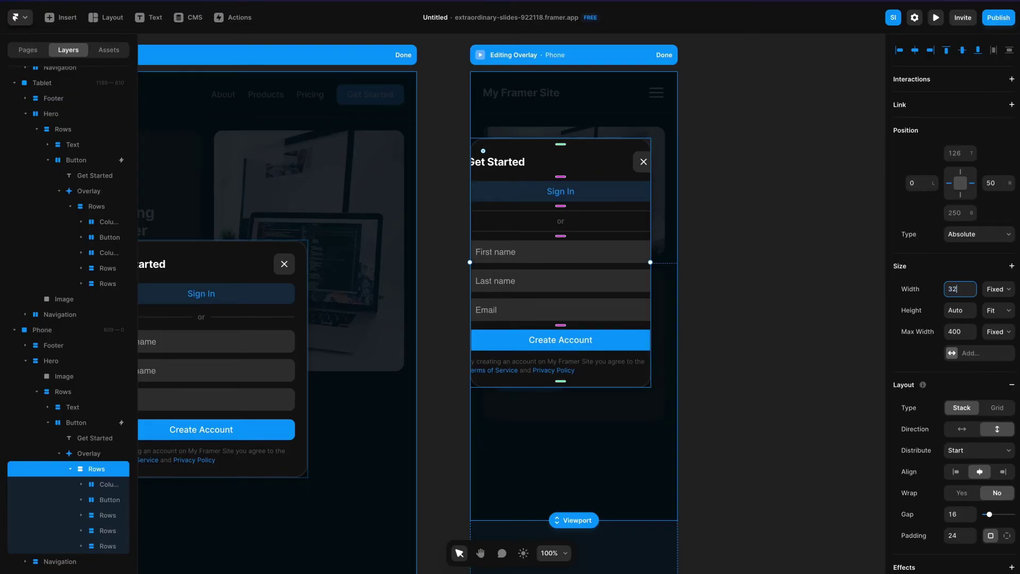
text(0)
key(Return)
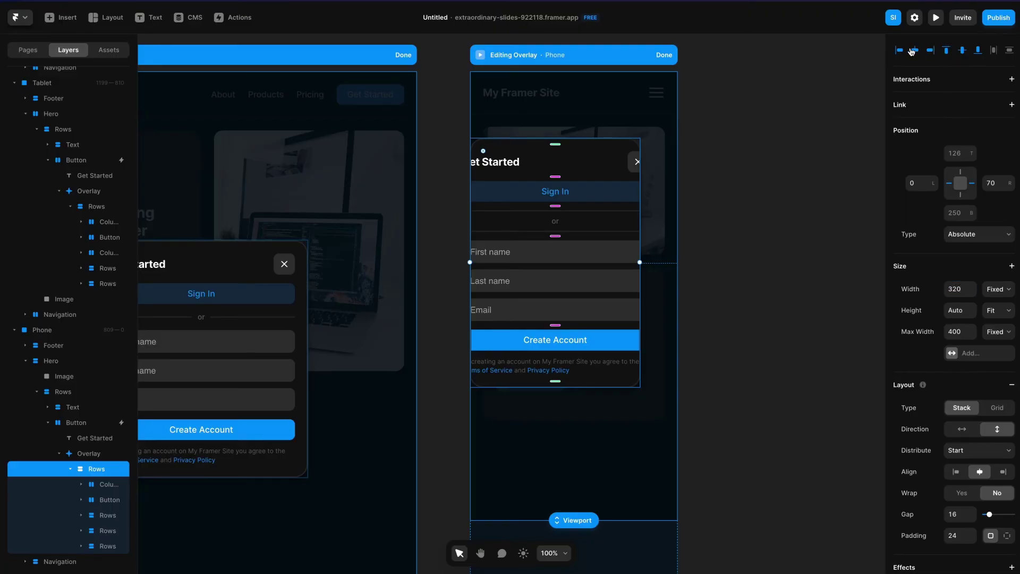
click(914, 50)
- Make the Phone modal's header, Sign In, divider, fields and Create Account rows fill the card width
click(603, 167)
click(607, 177)
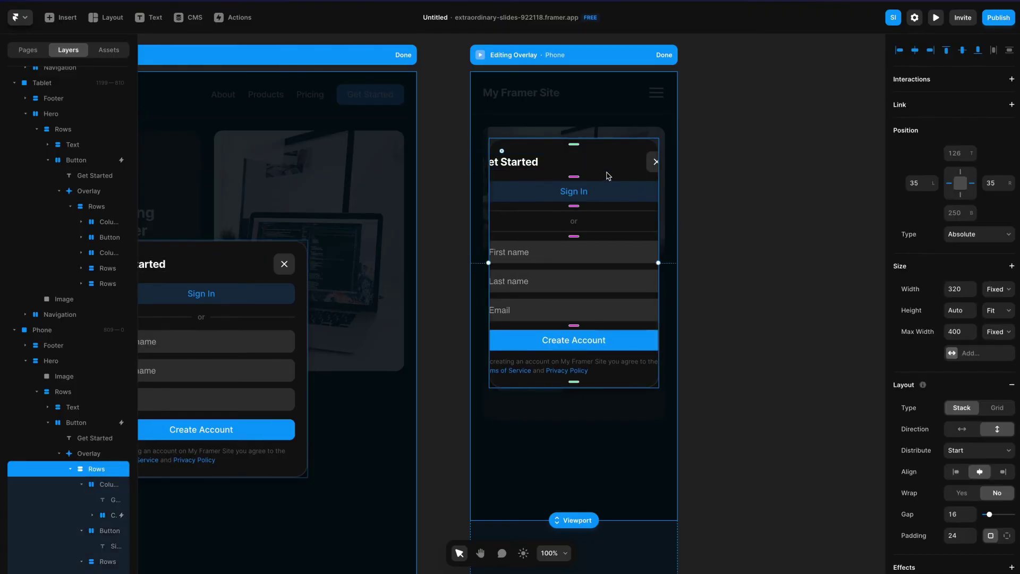
click(608, 169)
shift+click(612, 190)
shift+click(614, 222)
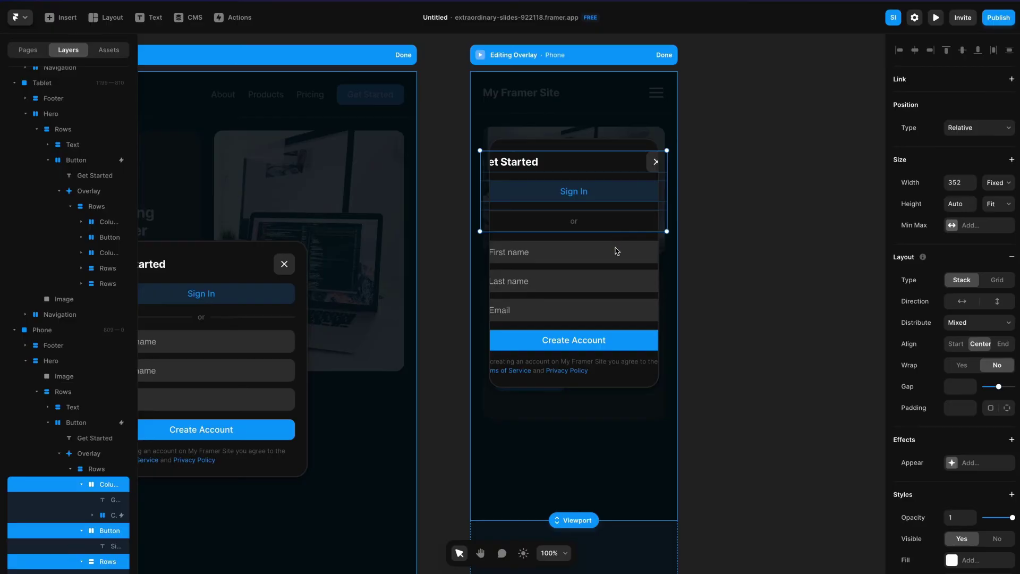
shift+click(620, 269)
shift+click(638, 356)
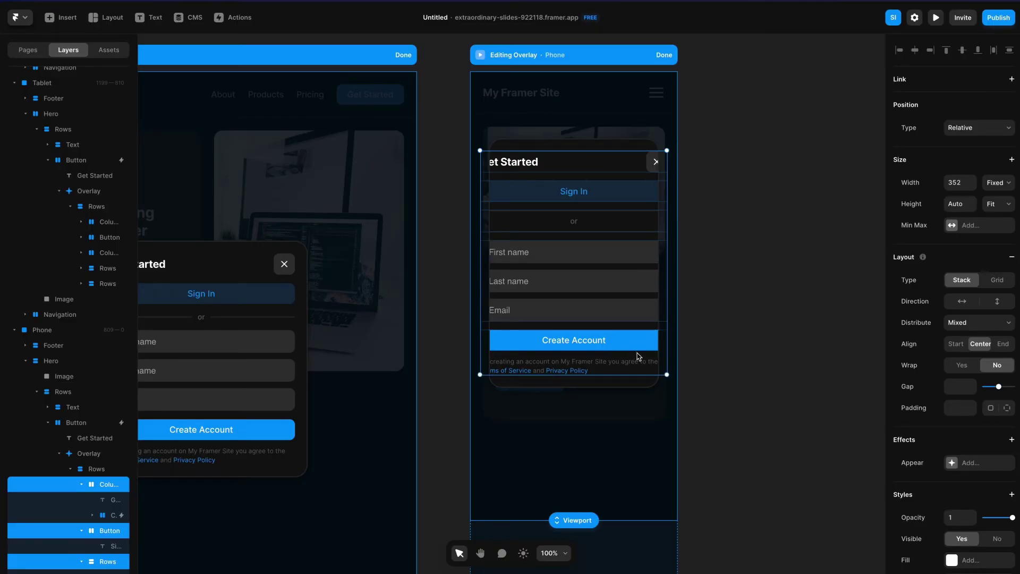
click(995, 183)
click(997, 202)
- Lay the Phone modal's or divider row out horizontally
click(809, 229)
click(635, 221)
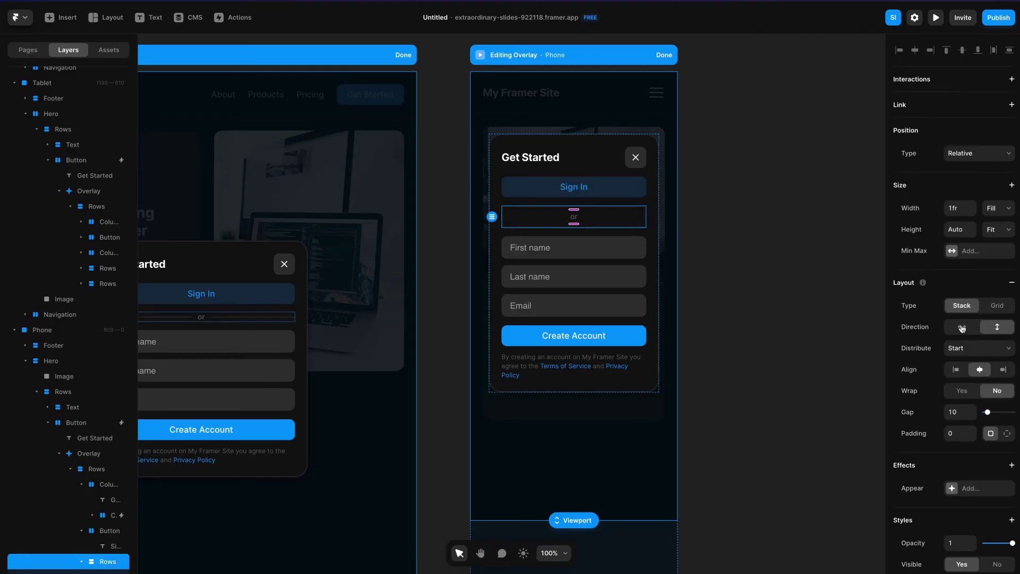
click(964, 328)
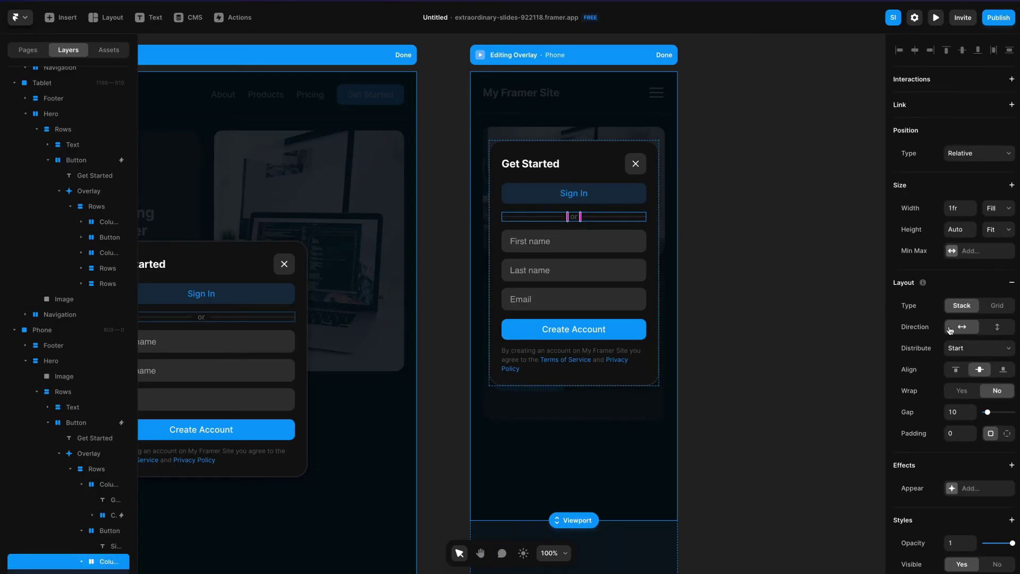
click(753, 267)
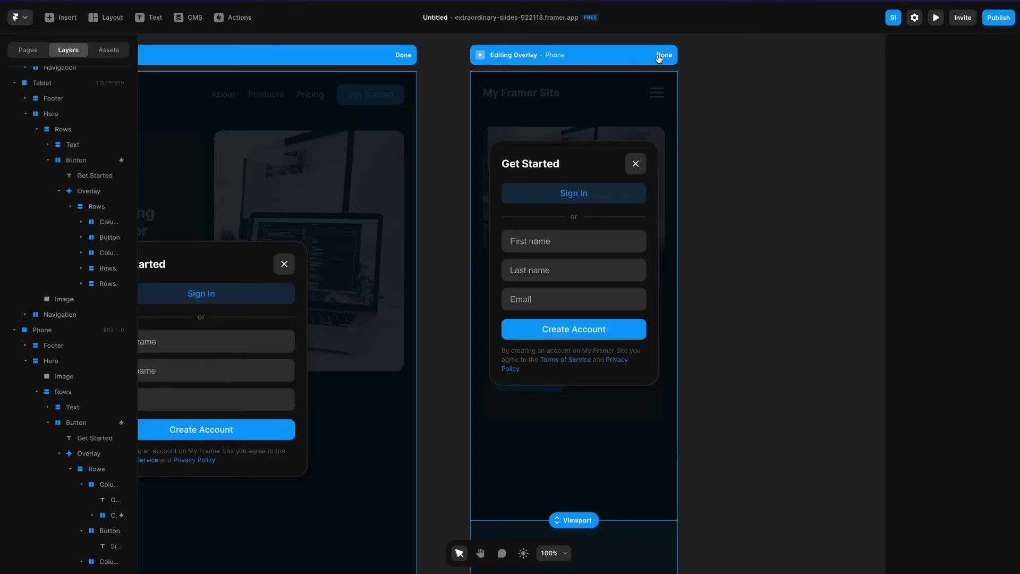
- Review the Desktop, Tablet and Phone modal settings, then open a live preview
scroll(556, 159, left, 10)
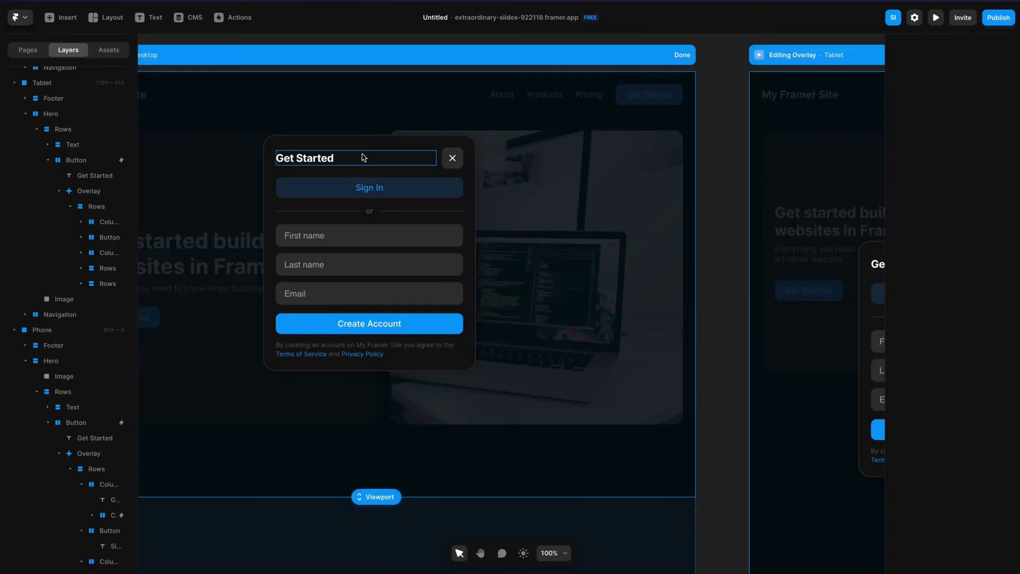
click(371, 148)
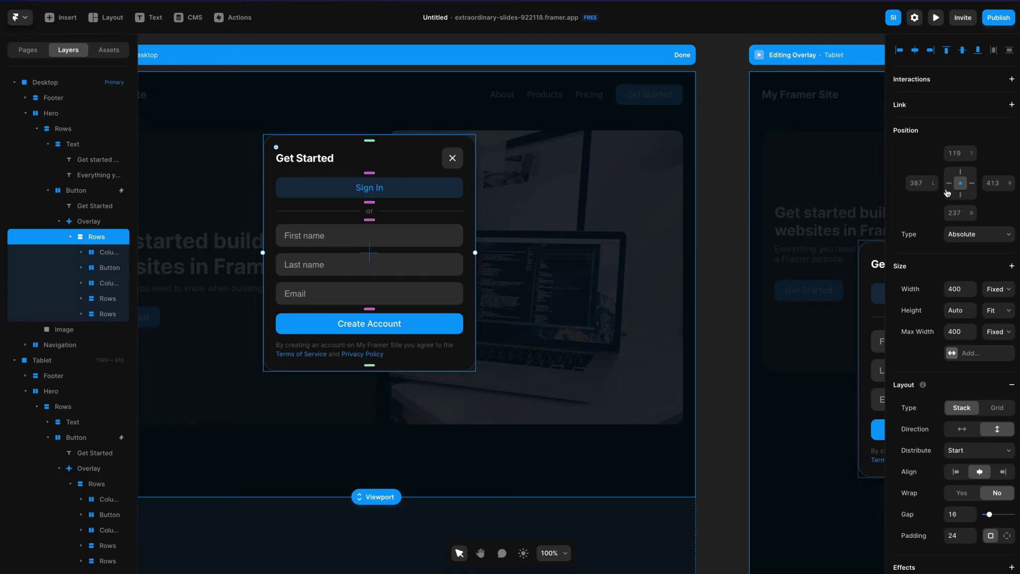
scroll(792, 198, right, 10)
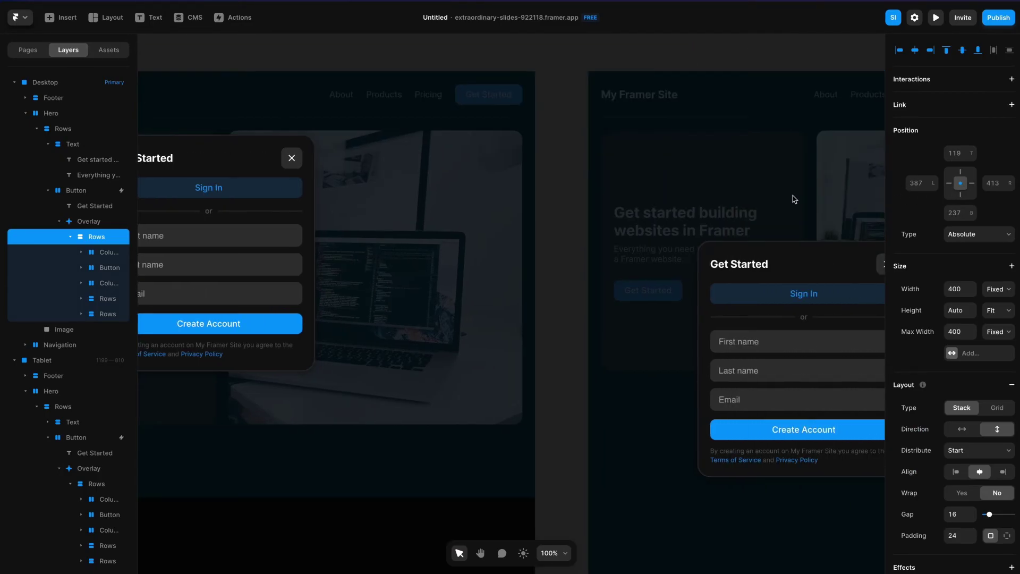
click(706, 263)
click(809, 247)
scroll(808, 244, right, 10)
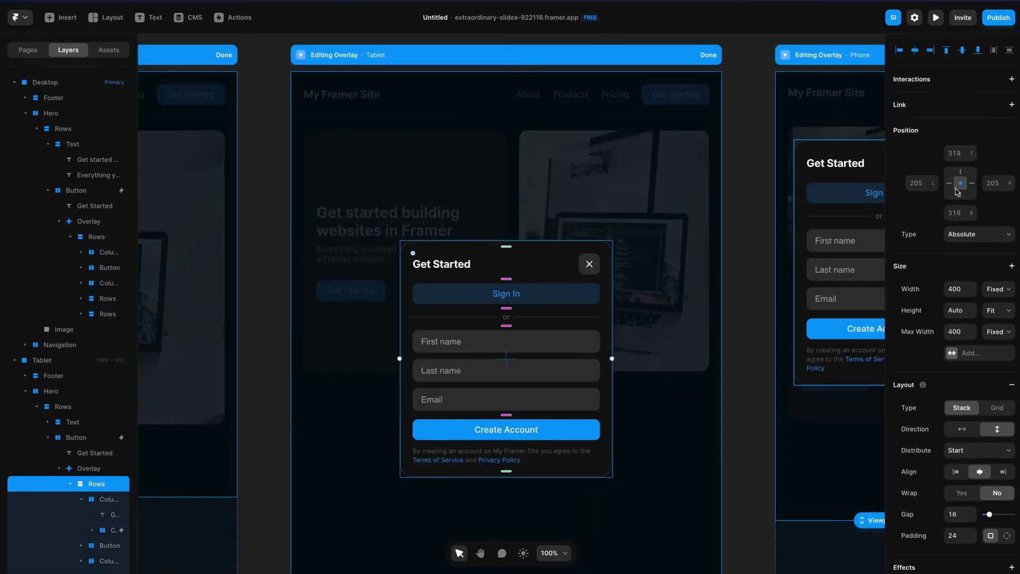
scroll(802, 181, right, 10)
click(702, 159)
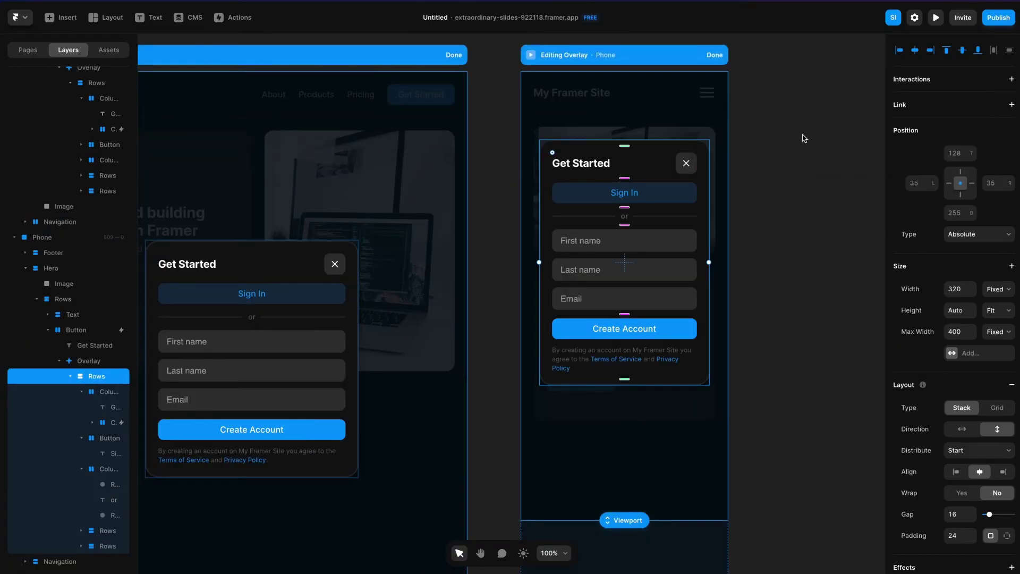
click(942, 20)
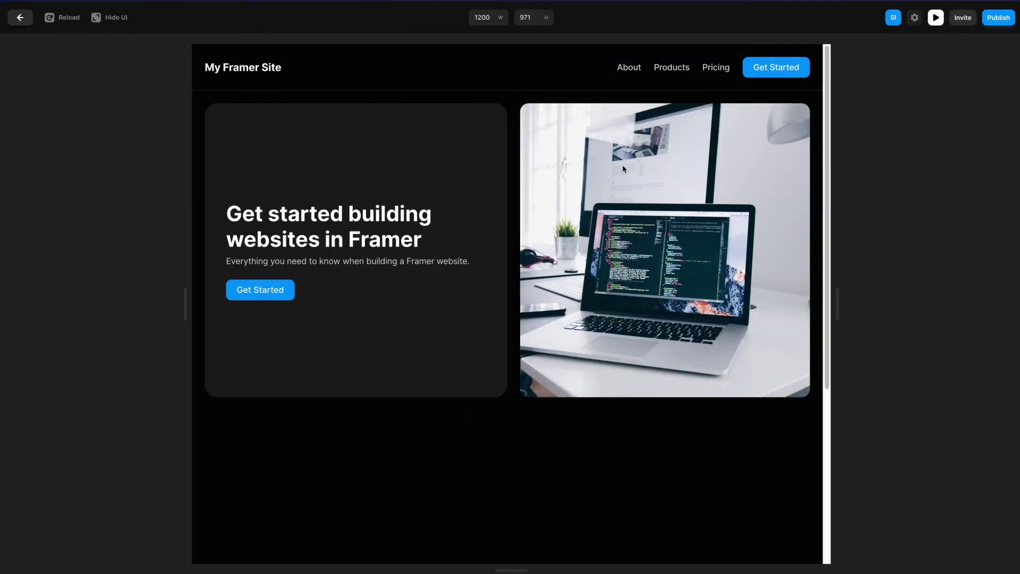
- Open and close the modal at tablet, 680 px and desktop preview widths, then return to the editor
click(276, 290)
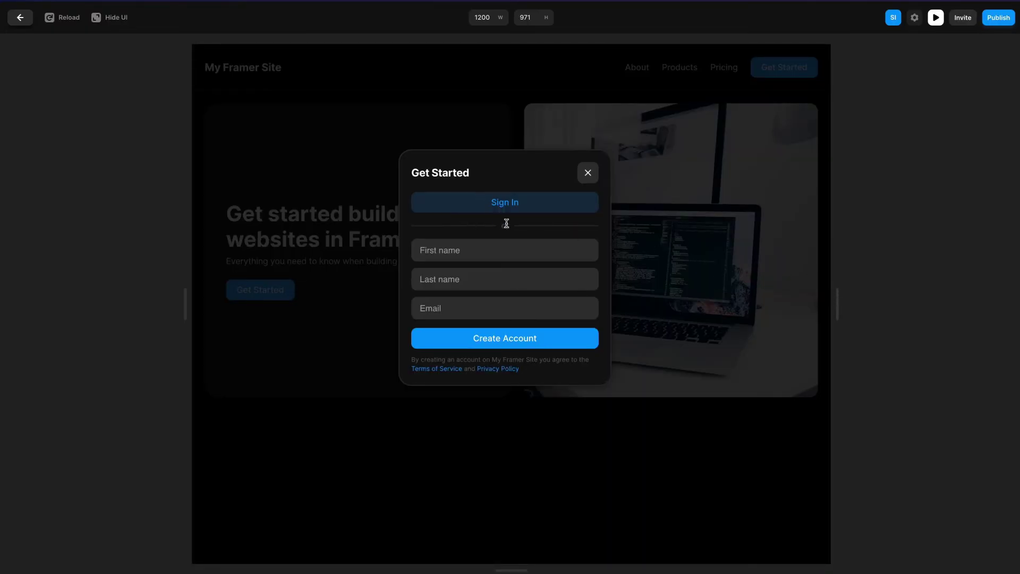
drag(835, 301, 649, 308)
click(573, 169)
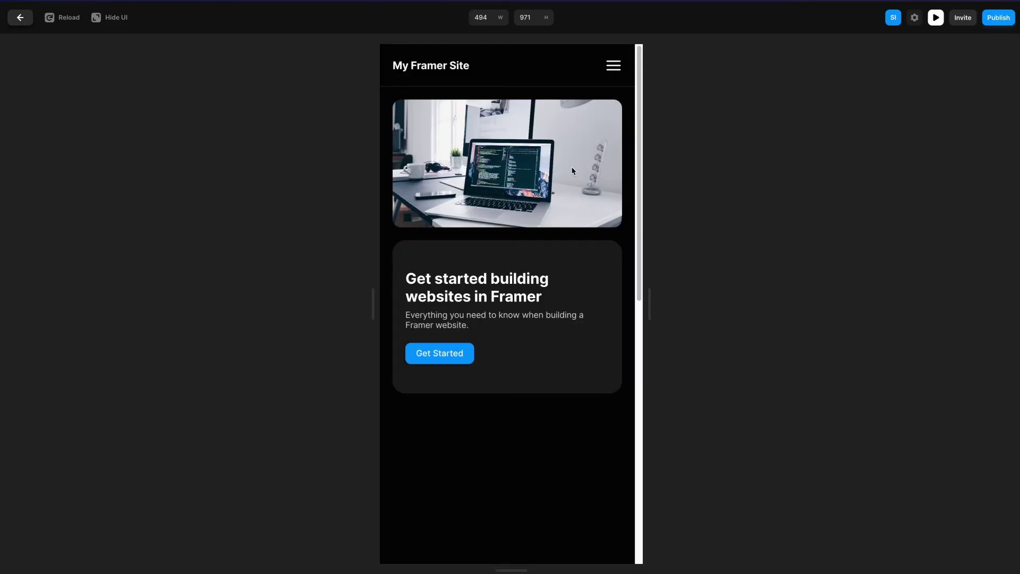
drag(652, 302, 699, 301)
click(410, 341)
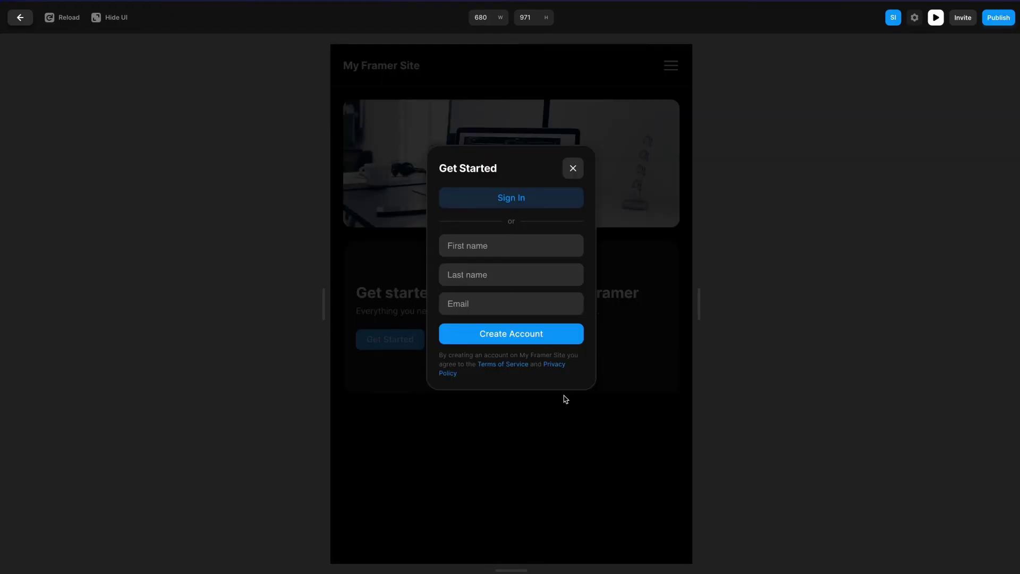
click(589, 418)
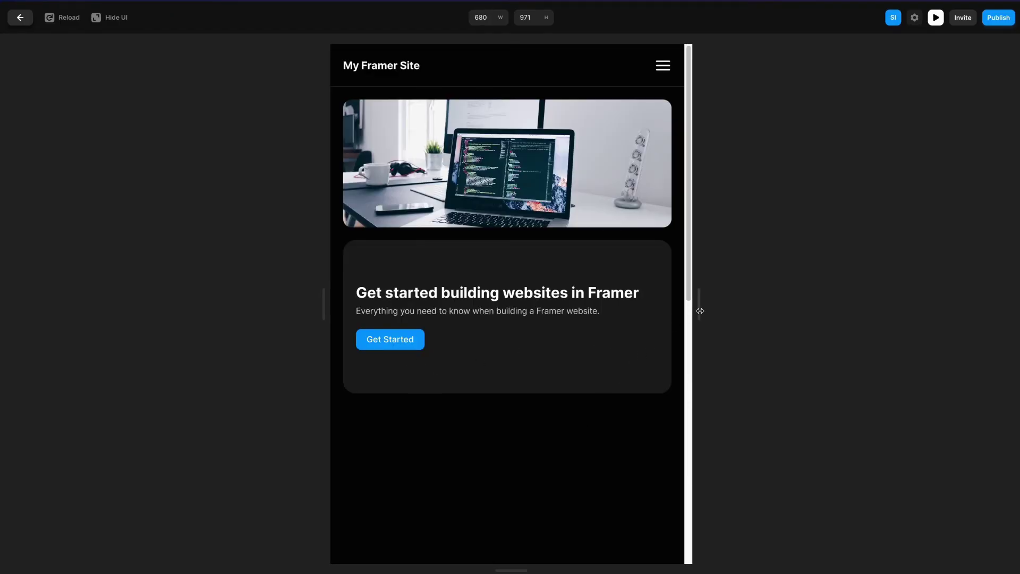
drag(699, 307, 756, 308)
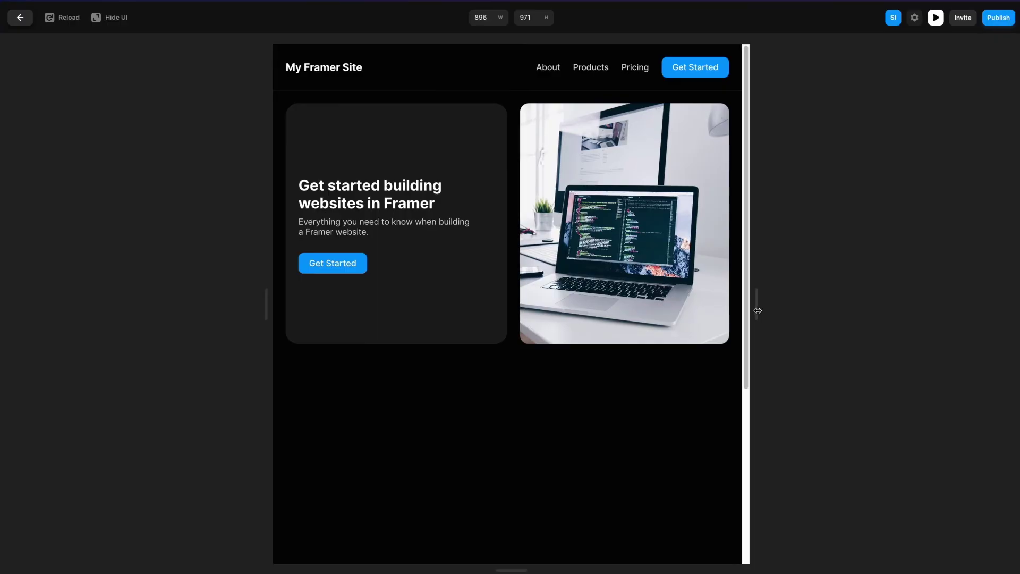
click(334, 270)
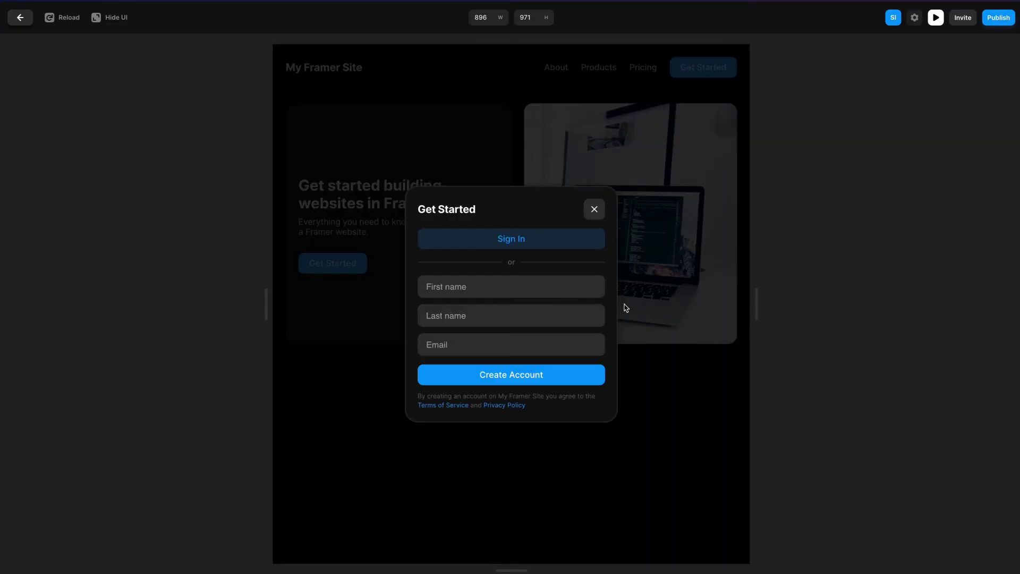
click(669, 305)
click(21, 18)
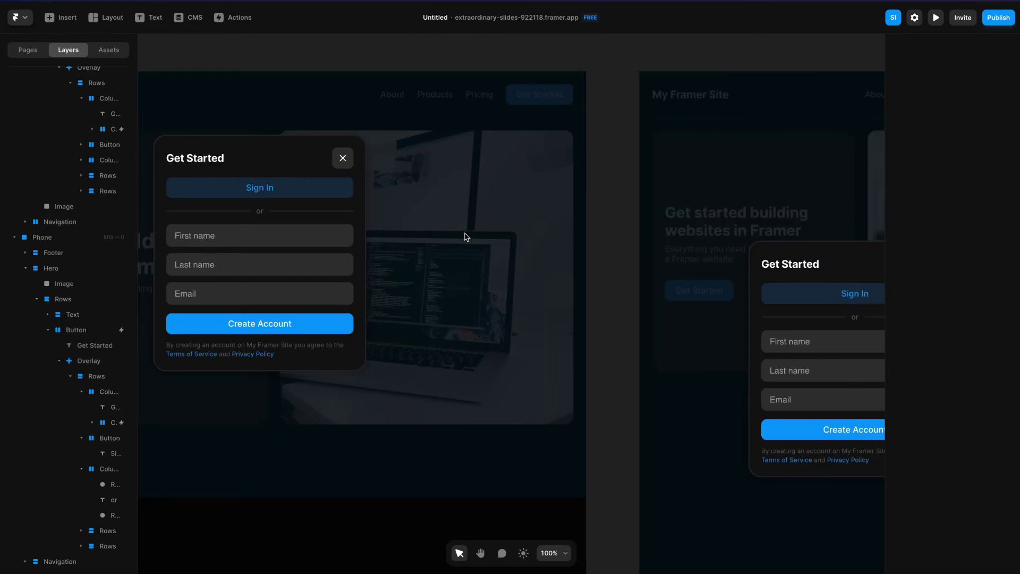
- Set the overlay's enter transition to 0.1 s and its exit transition to 0.5 s
click(467, 228)
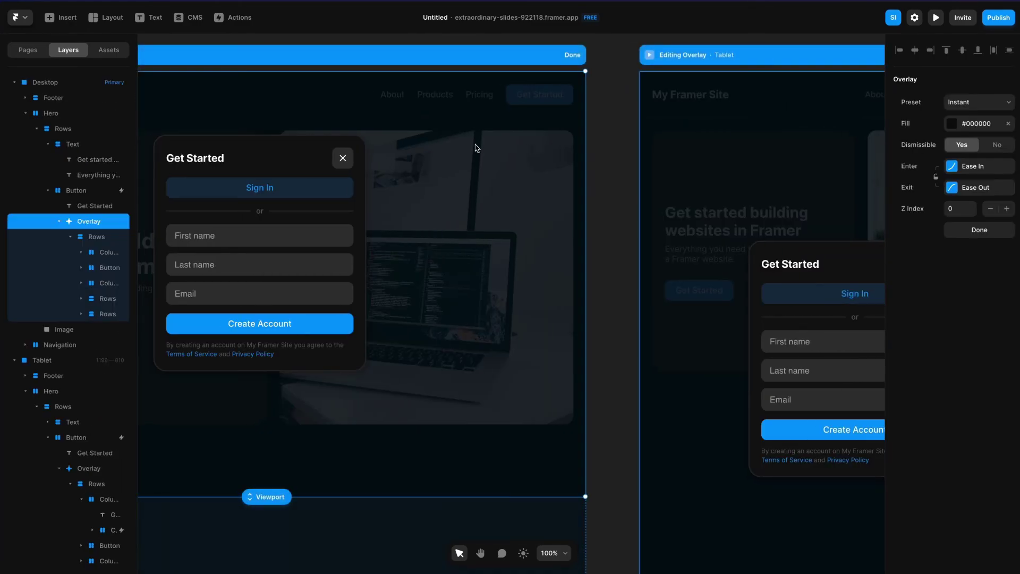
click(950, 168)
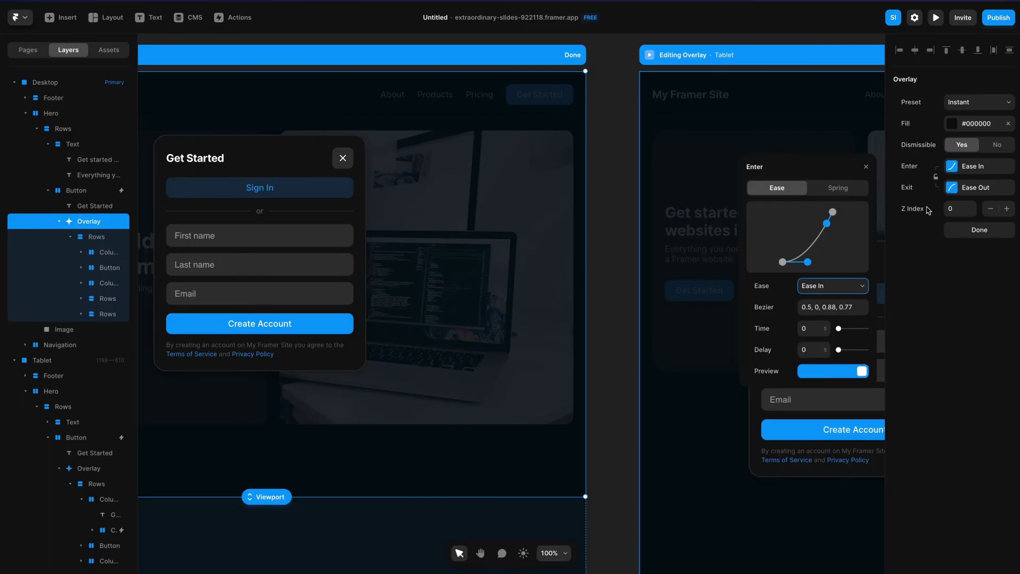
click(827, 327)
text(0.1)
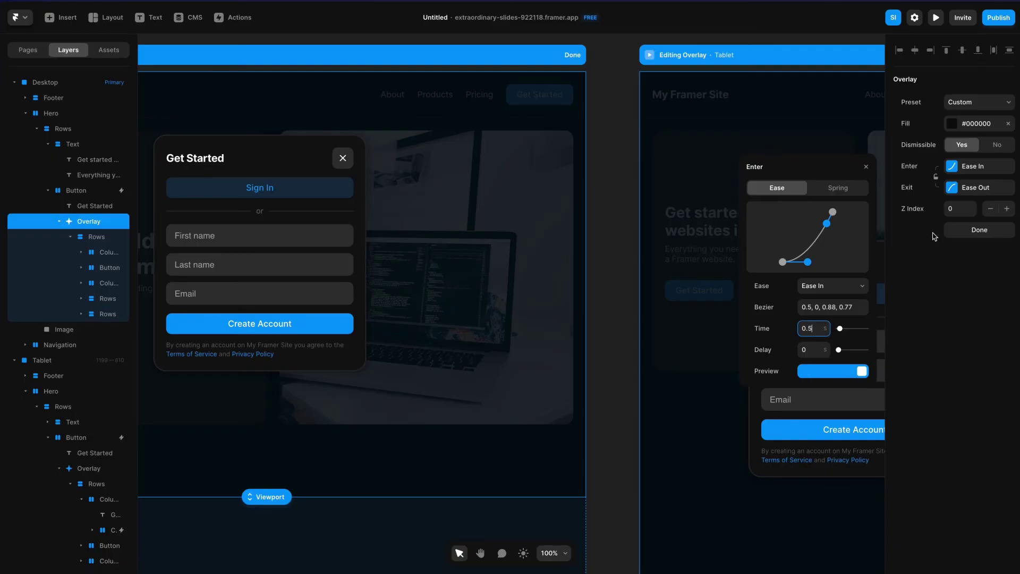
click(951, 188)
click(807, 349)
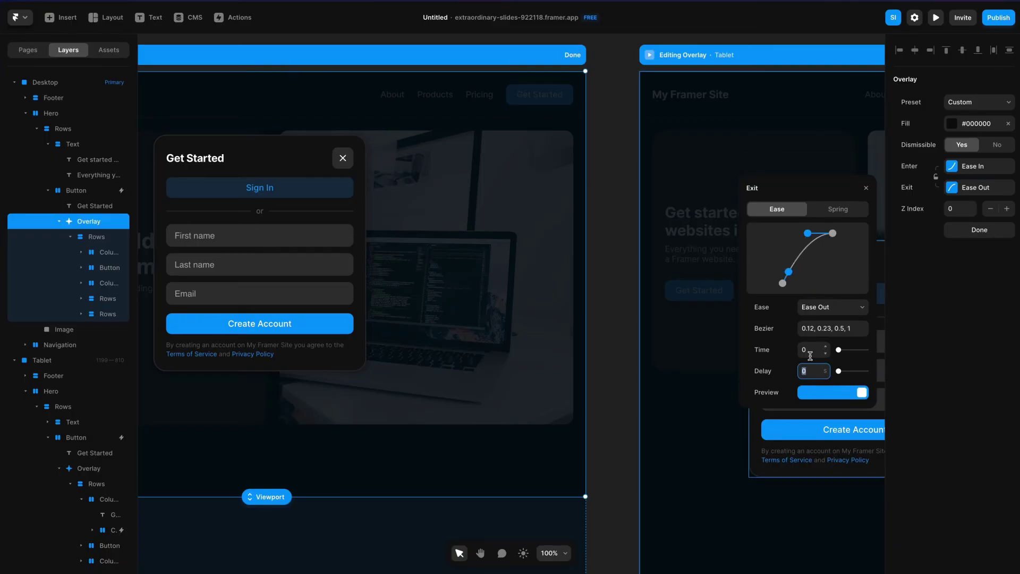
text(0.1)
key(Up)
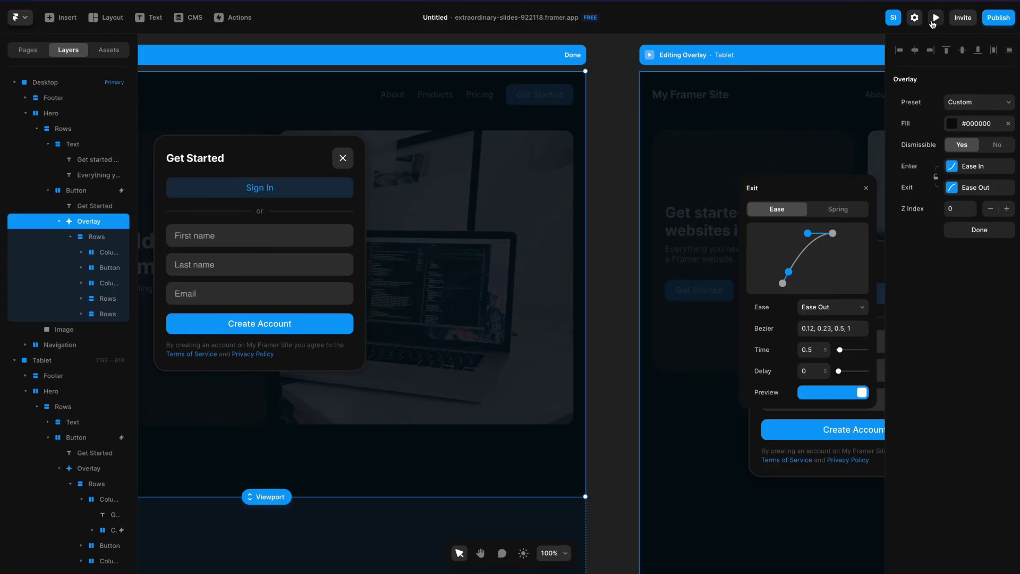
- Watch the sign-up modal's transition in a live preview
click(935, 18)
click(289, 292)
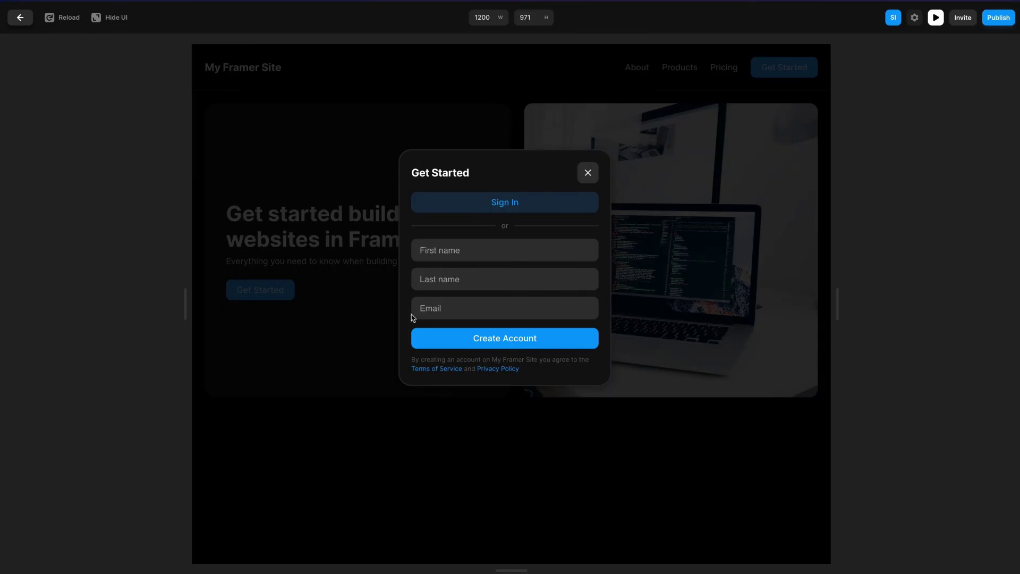
click(20, 17)
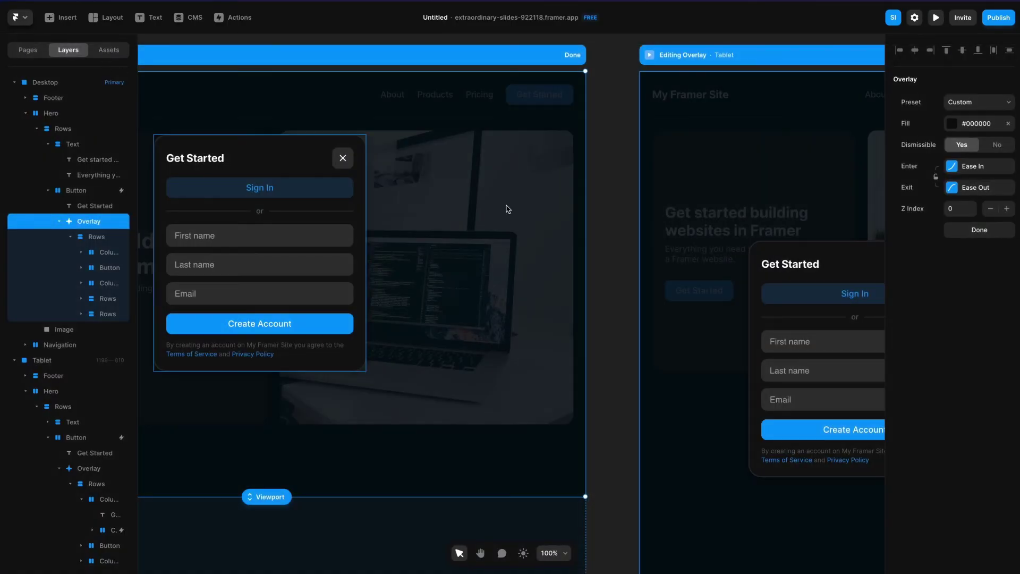
- Lower the exit duration to 0.3 s and nudge the enter duration down
click(952, 187)
key(Down)
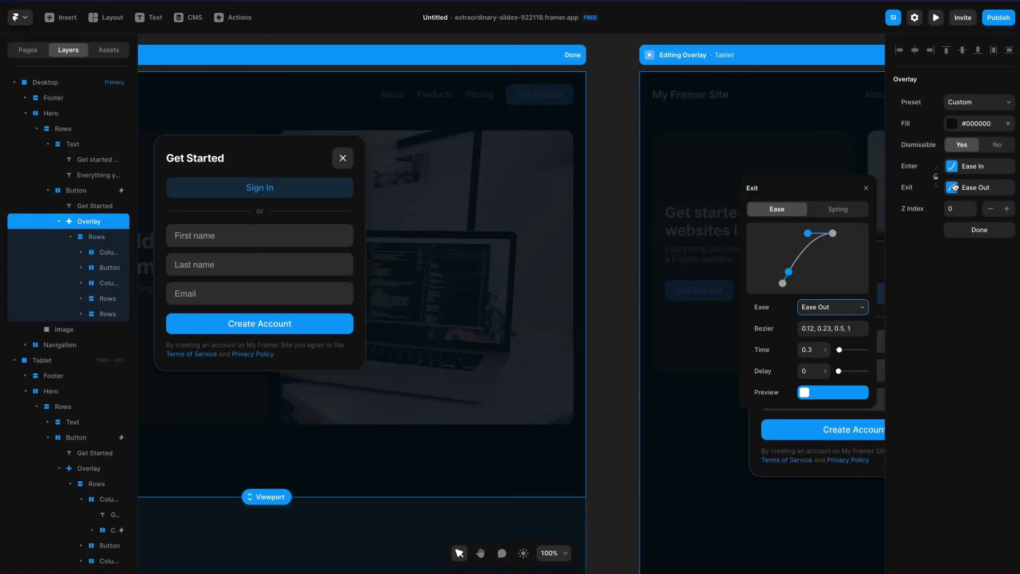
click(952, 167)
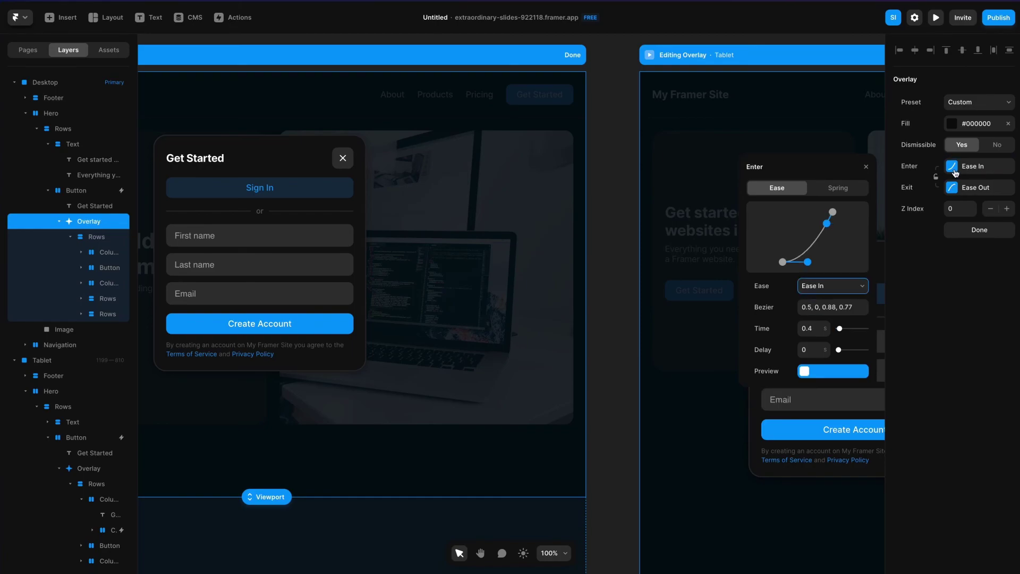
key(Down)
key(Down)
click(605, 236)
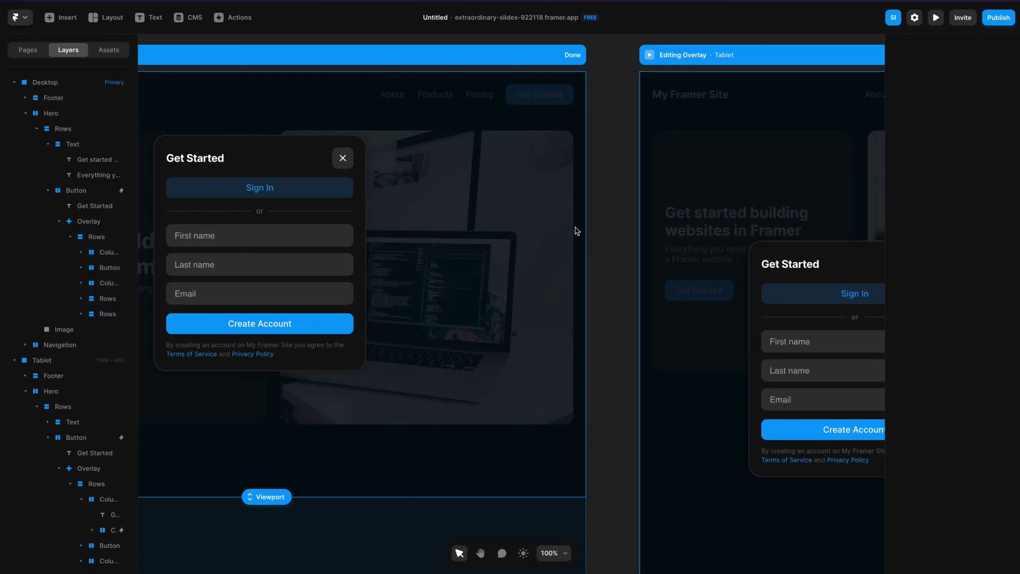
- Change the dialog's Rows stack appear effect to the Fade In preset and finish editing
click(310, 145)
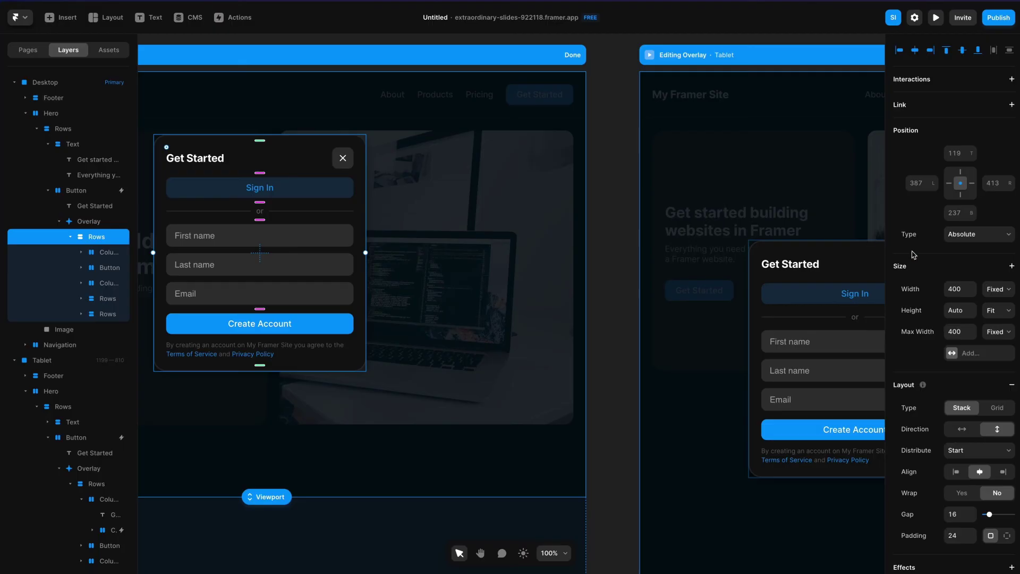
scroll(941, 244, down, 3)
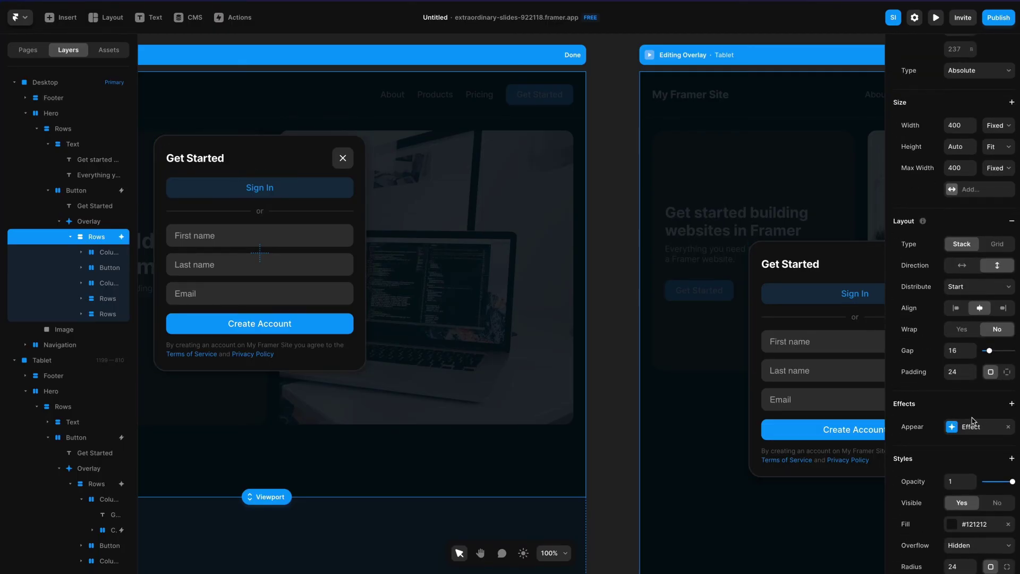
click(970, 426)
click(844, 477)
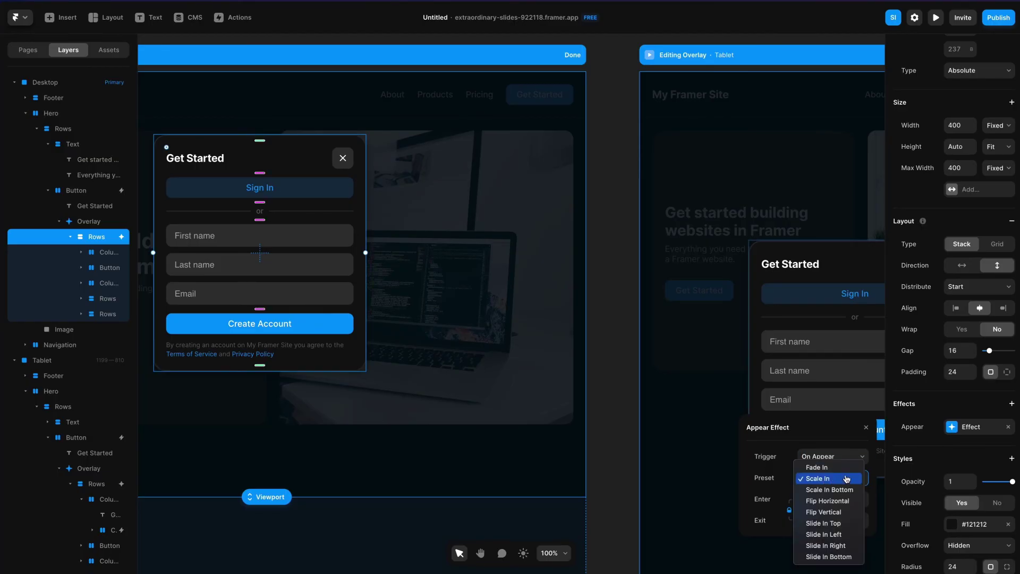
click(839, 469)
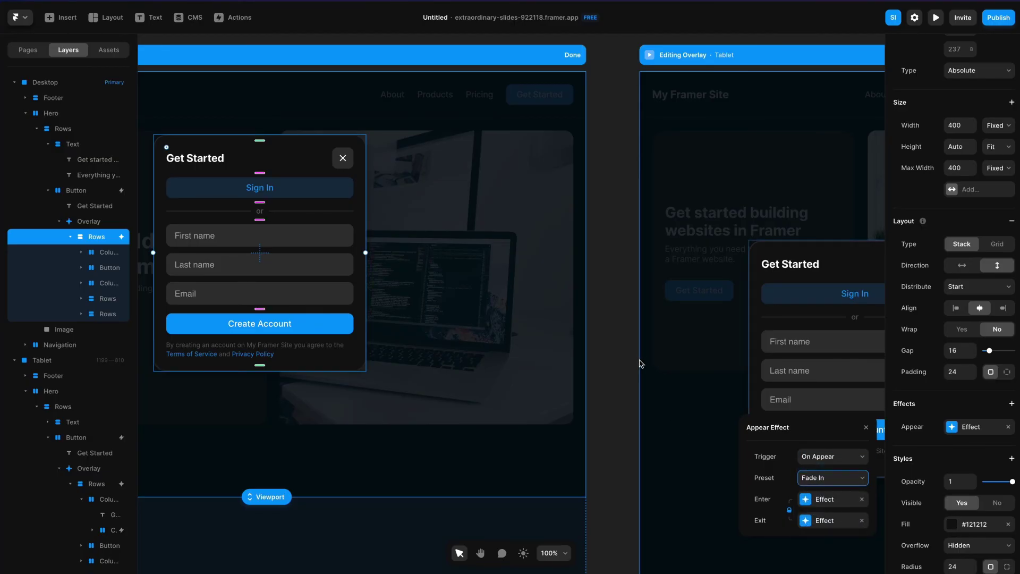
click(629, 335)
click(572, 54)
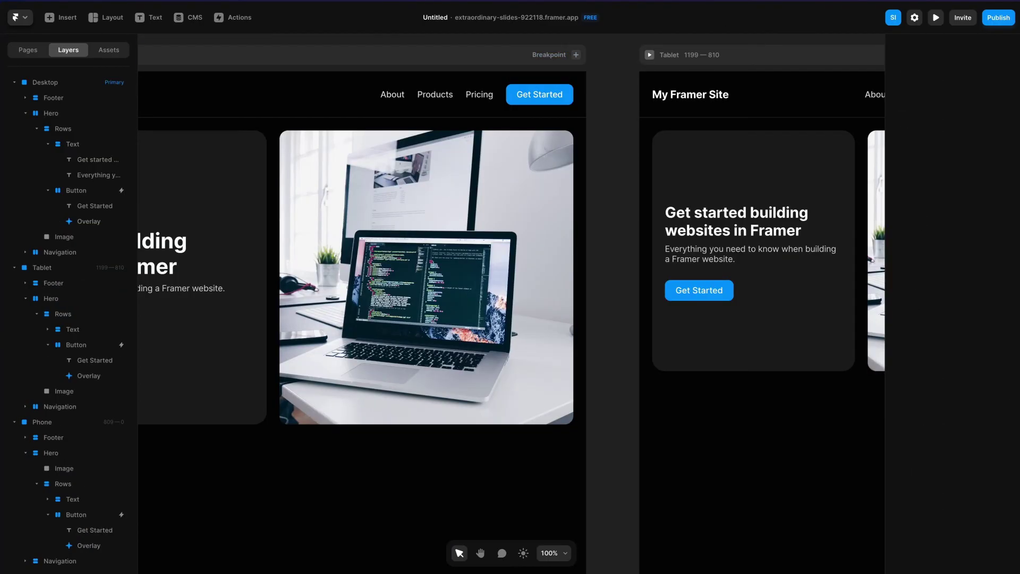
- Test the sign-up modal's fade-in in a live preview
click(935, 18)
click(267, 295)
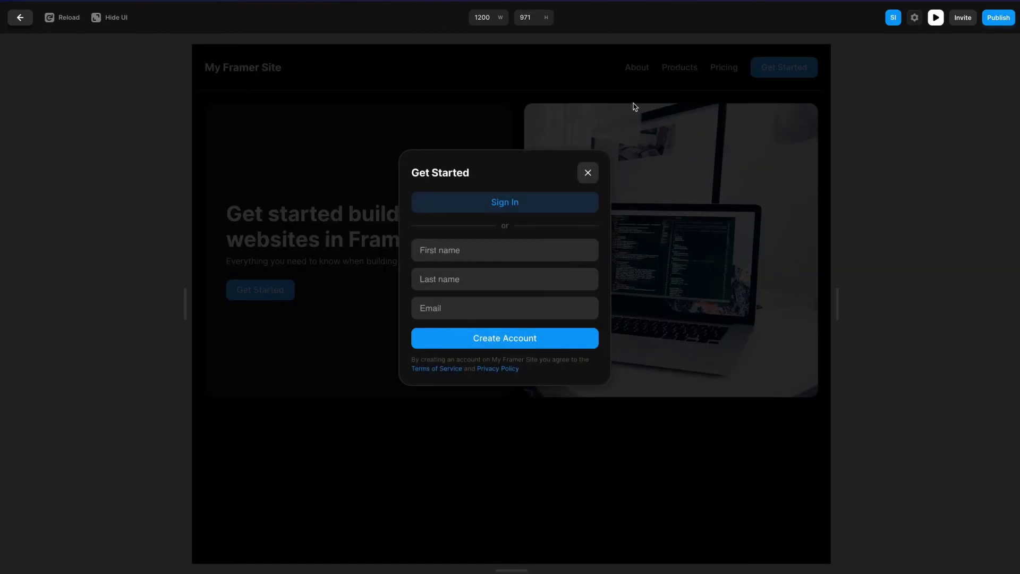
click(935, 18)
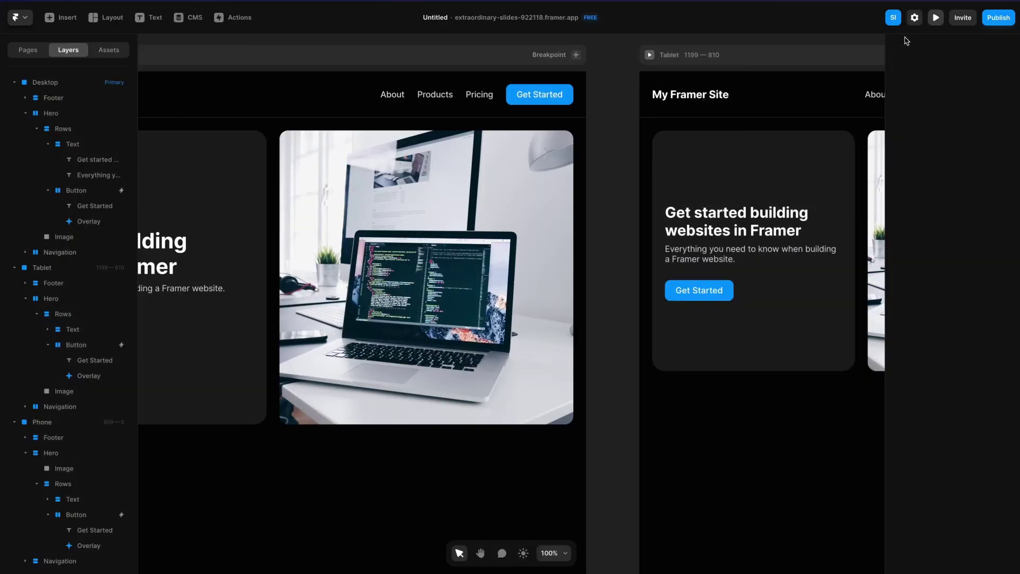
- Publish the site update and open the live site in a new tab
click(998, 17)
click(932, 124)
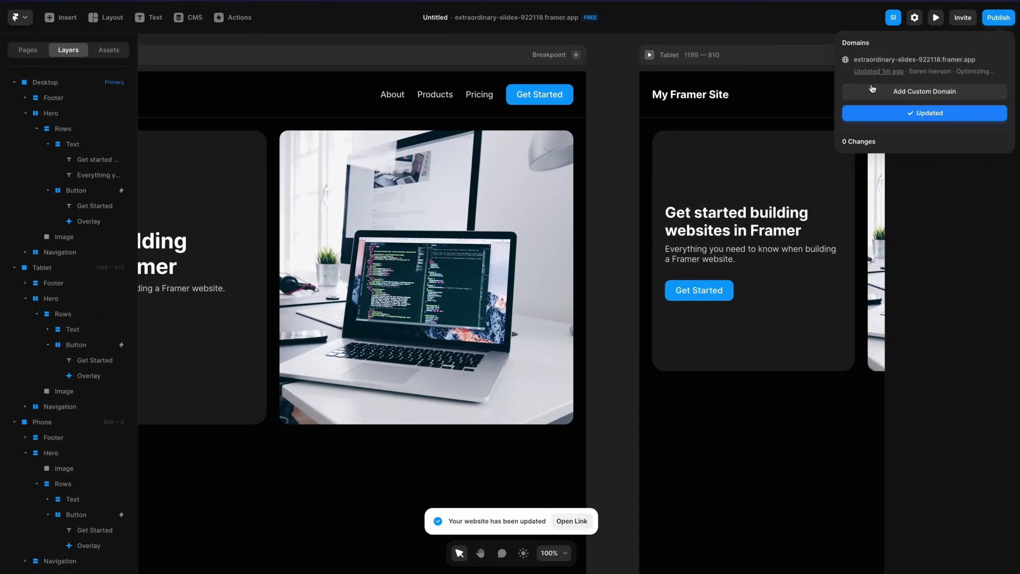
click(897, 60)
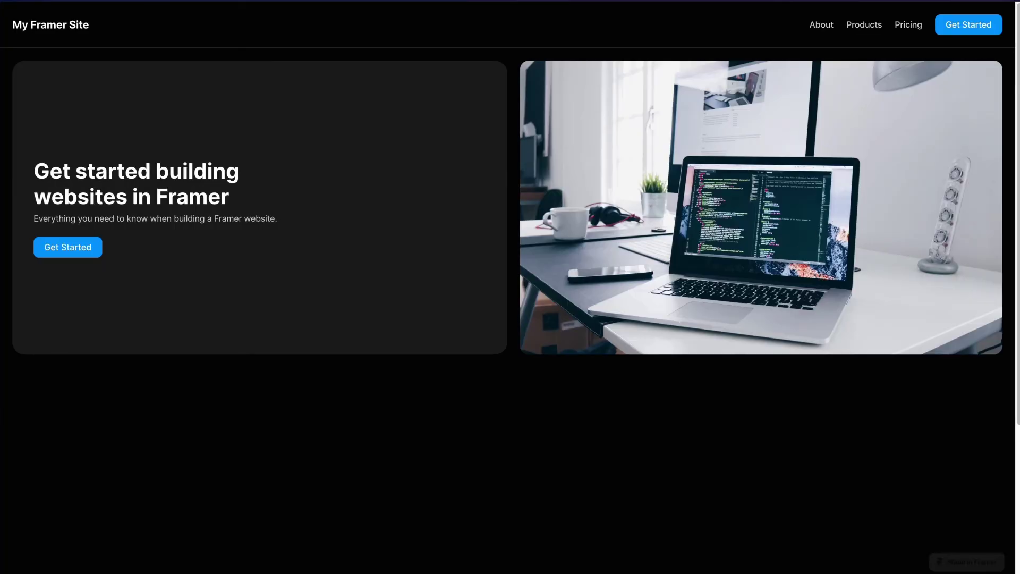
- Open and close the sign-up modal on the live site, then narrow the browser window
click(68, 248)
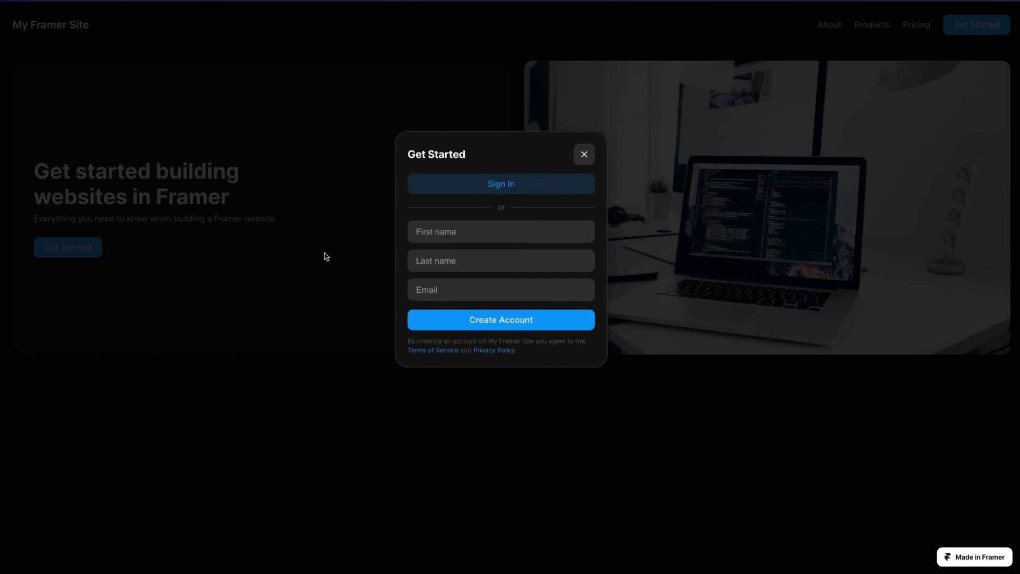
click(588, 154)
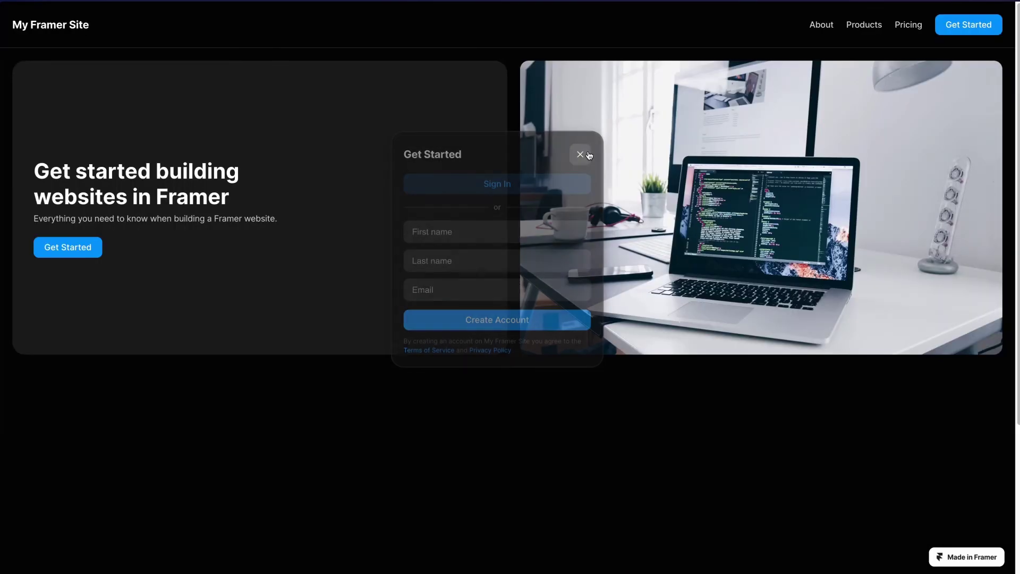
key(ctrl+alt+e)
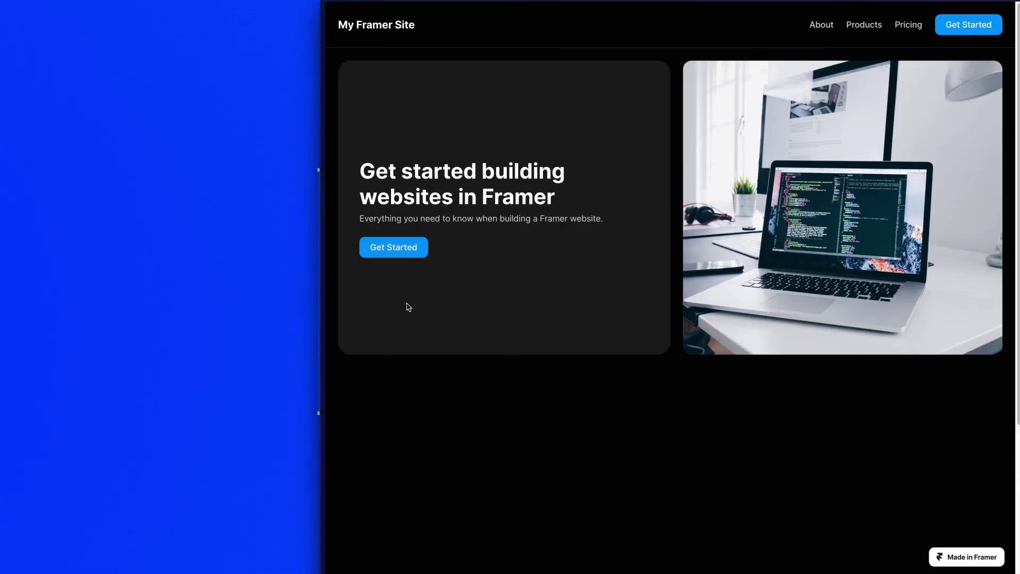
- Reopen and close the modal, then shrink the browser to phone width and open it again
click(413, 251)
click(756, 157)
key(ctrl+alt+g)
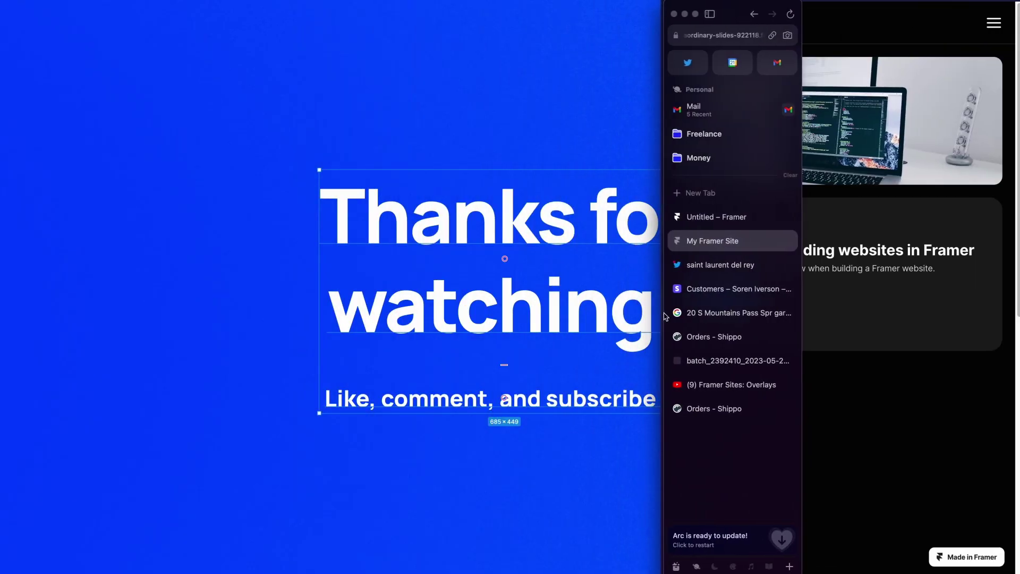
click(722, 299)
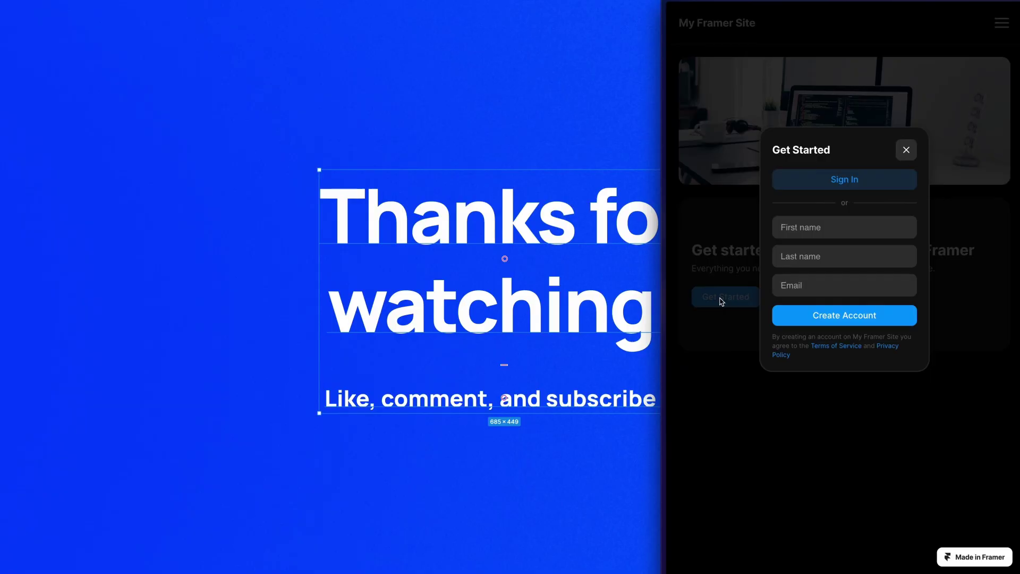